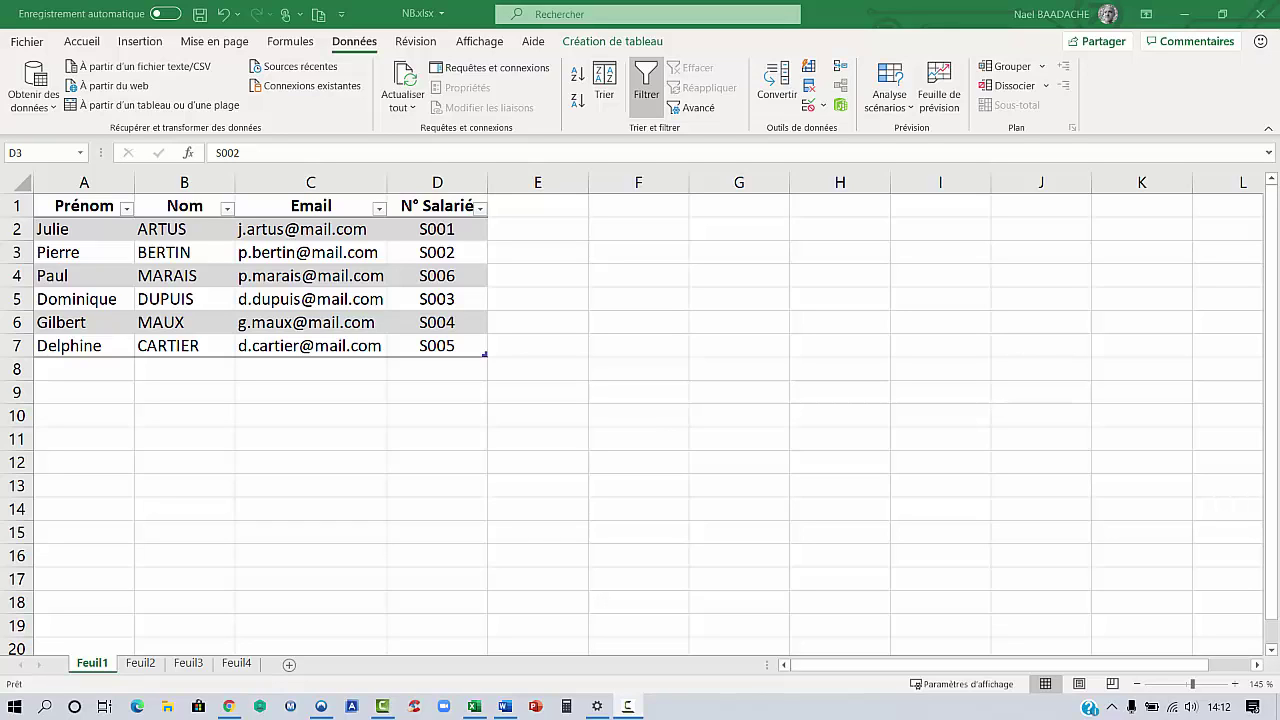
Step: Enter the duplicate employee number S001 in D8 and cancel the rejected entry
click(437, 369)
text(S)
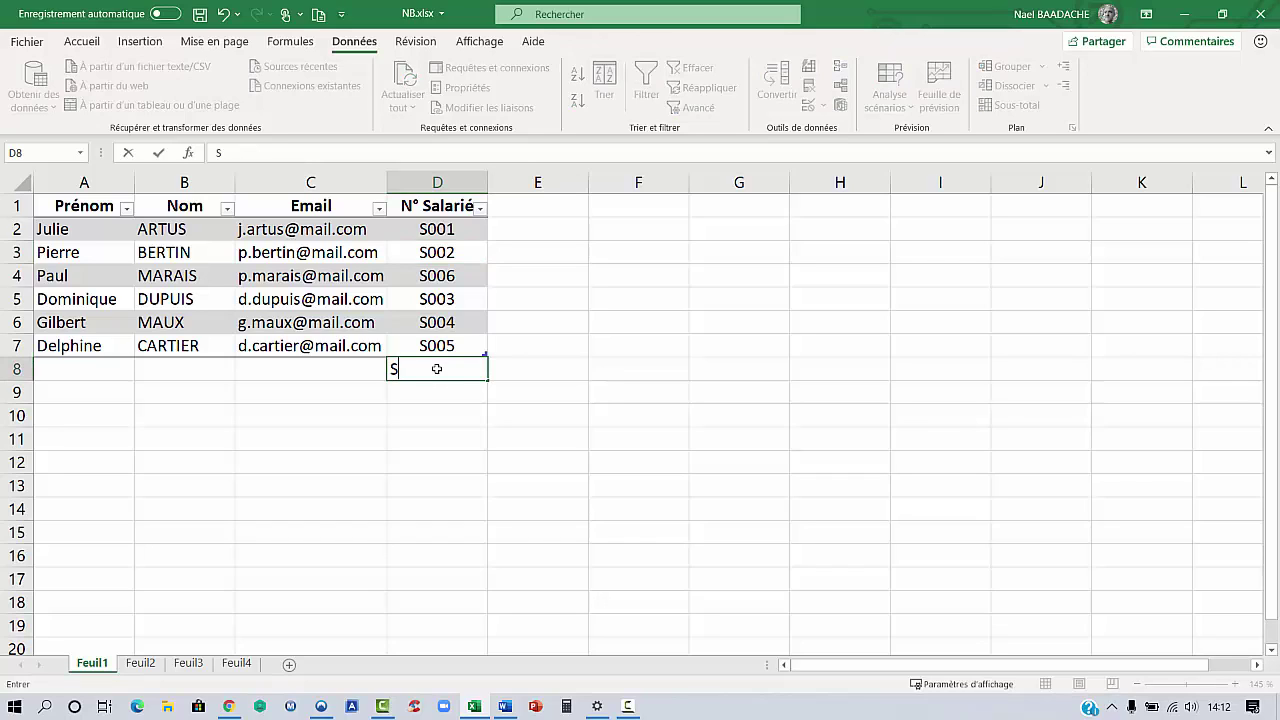
text(001)
key(Return)
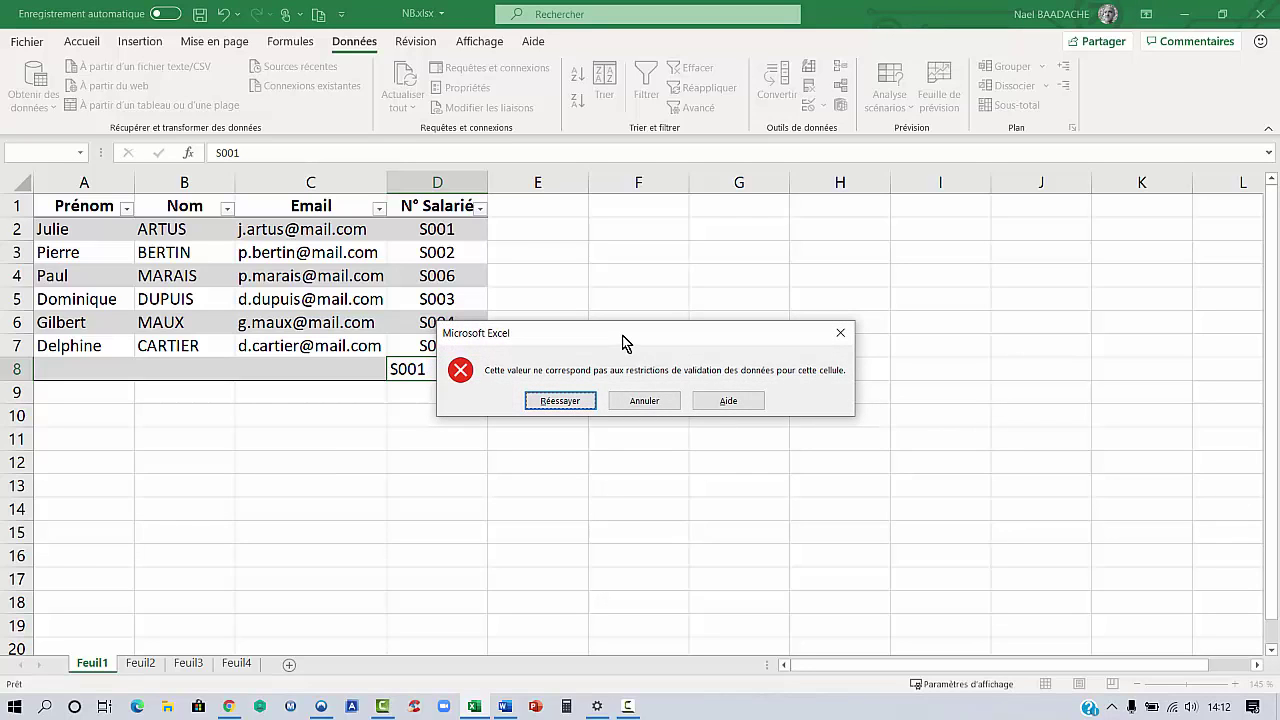
drag(622, 338, 741, 317)
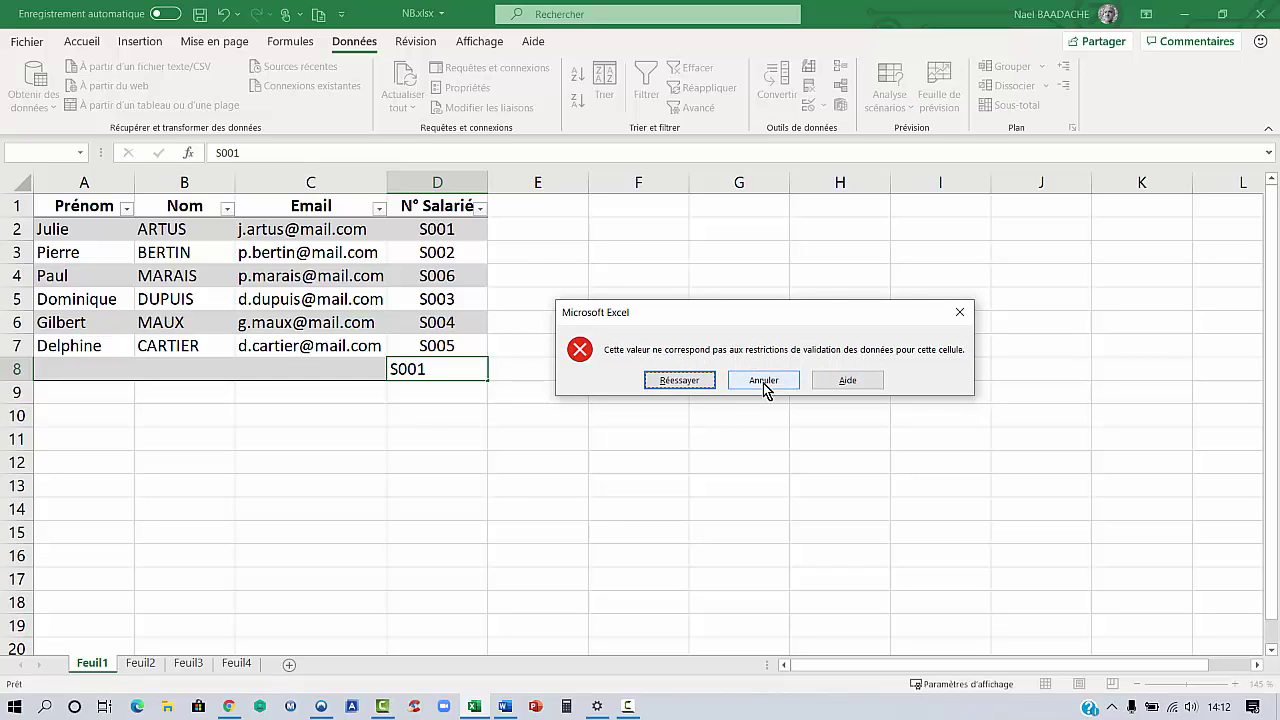
click(764, 383)
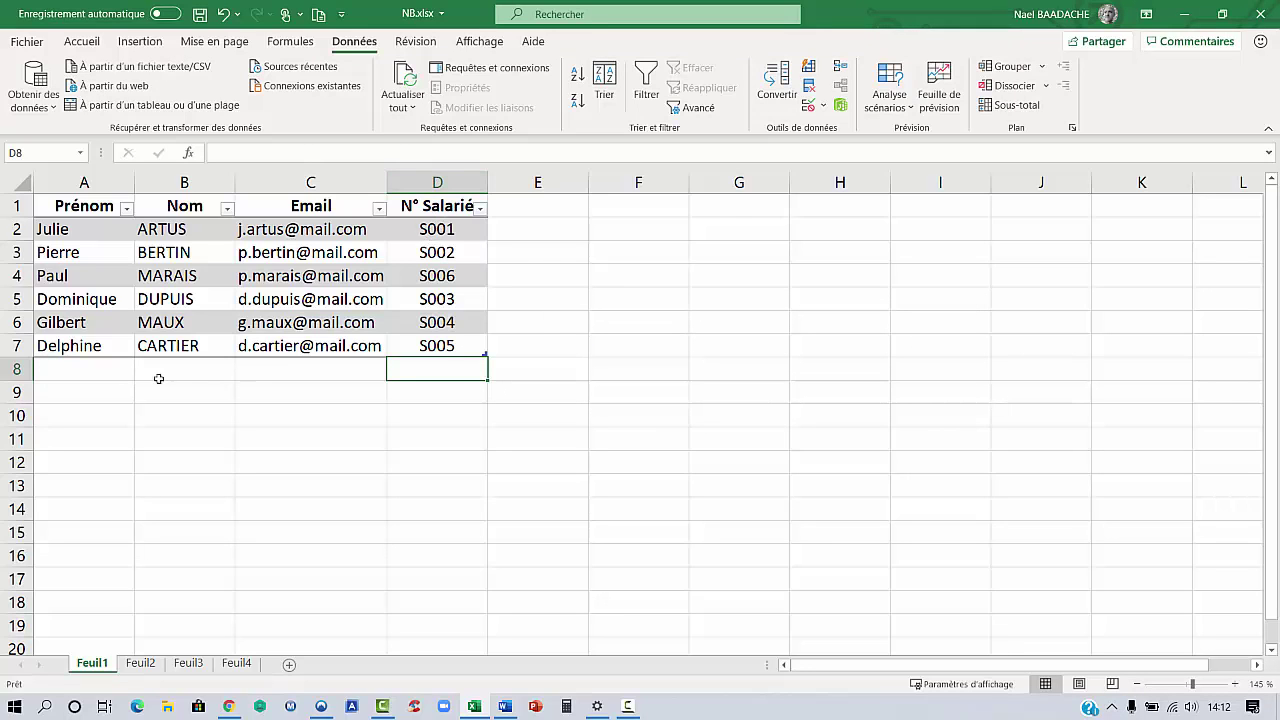
click(77, 370)
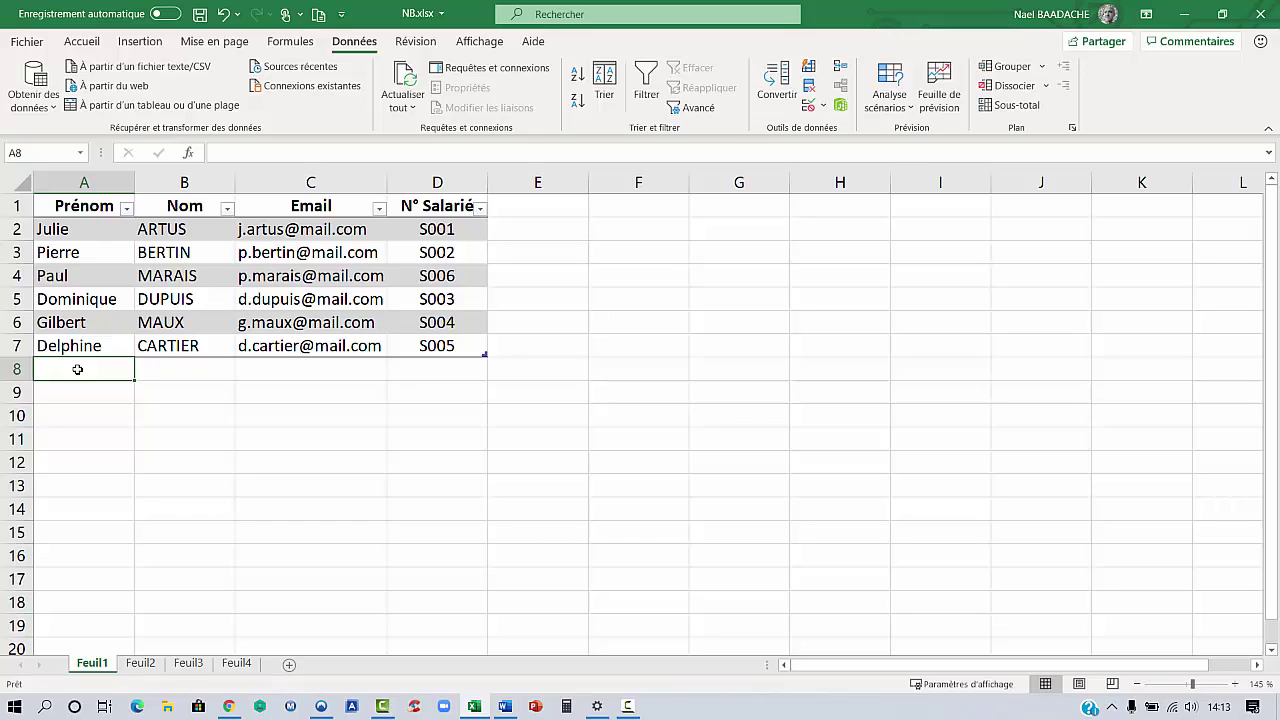
text(D)
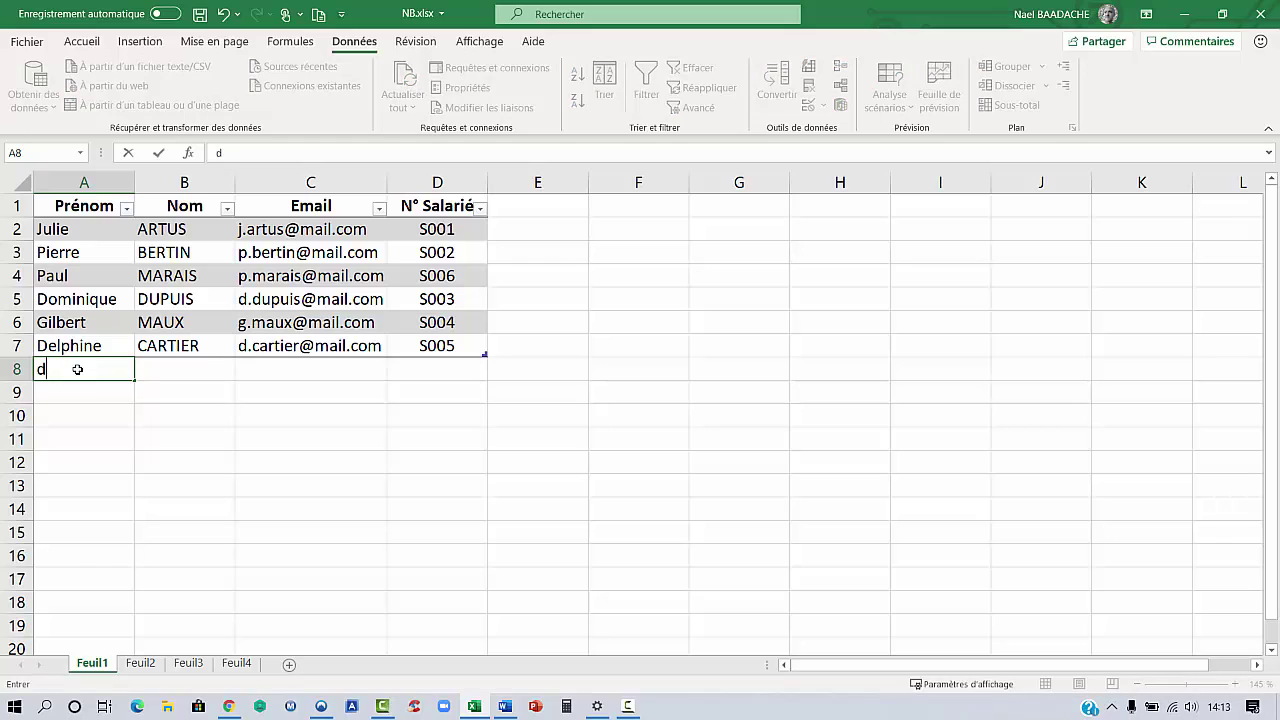
key(BackSpace)
text(Da)
key(BackSpace)
text(elphine)
key(Tab)
text(C)
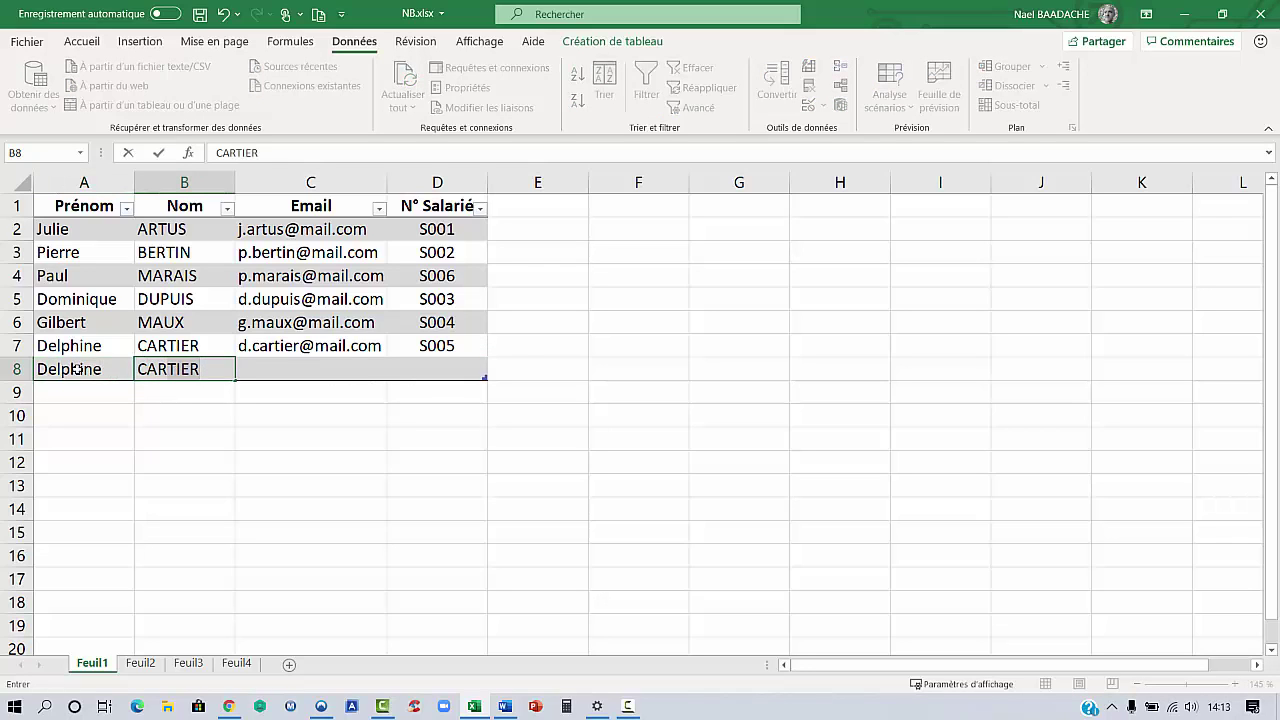
key(Tab)
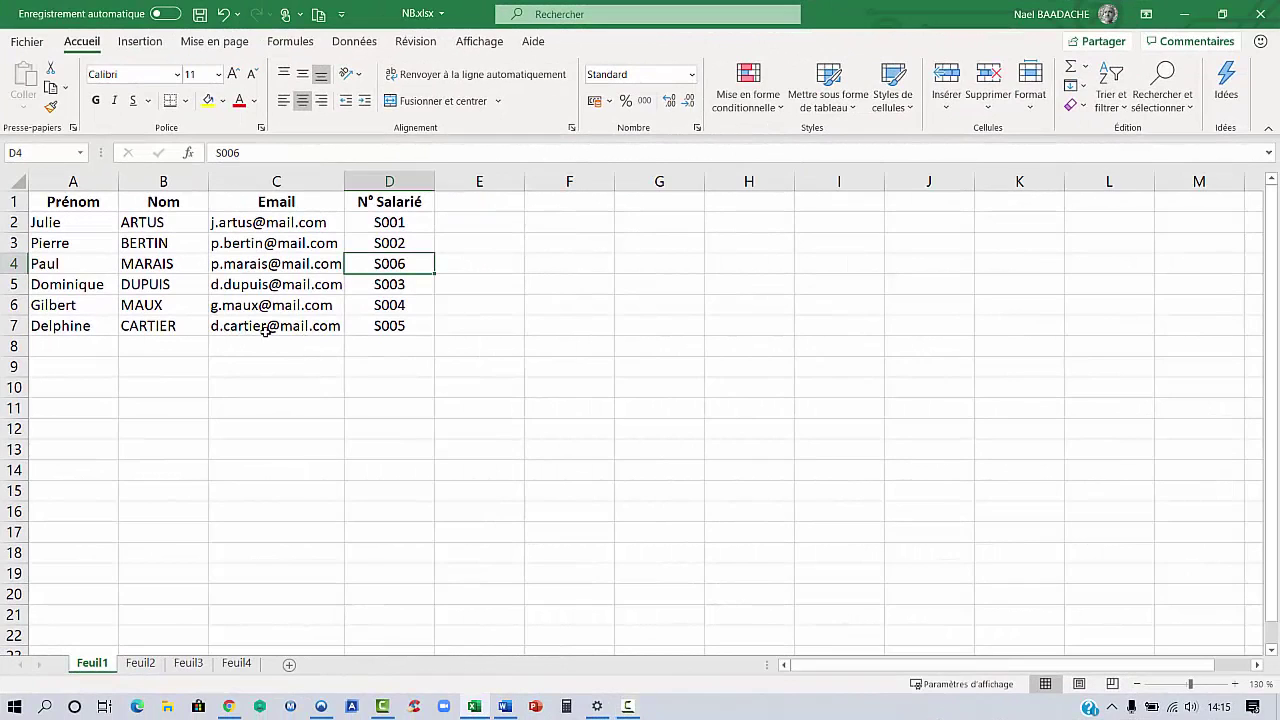
Step: Format A1:D7 as a table with headers using the first light grey style
click(198, 272)
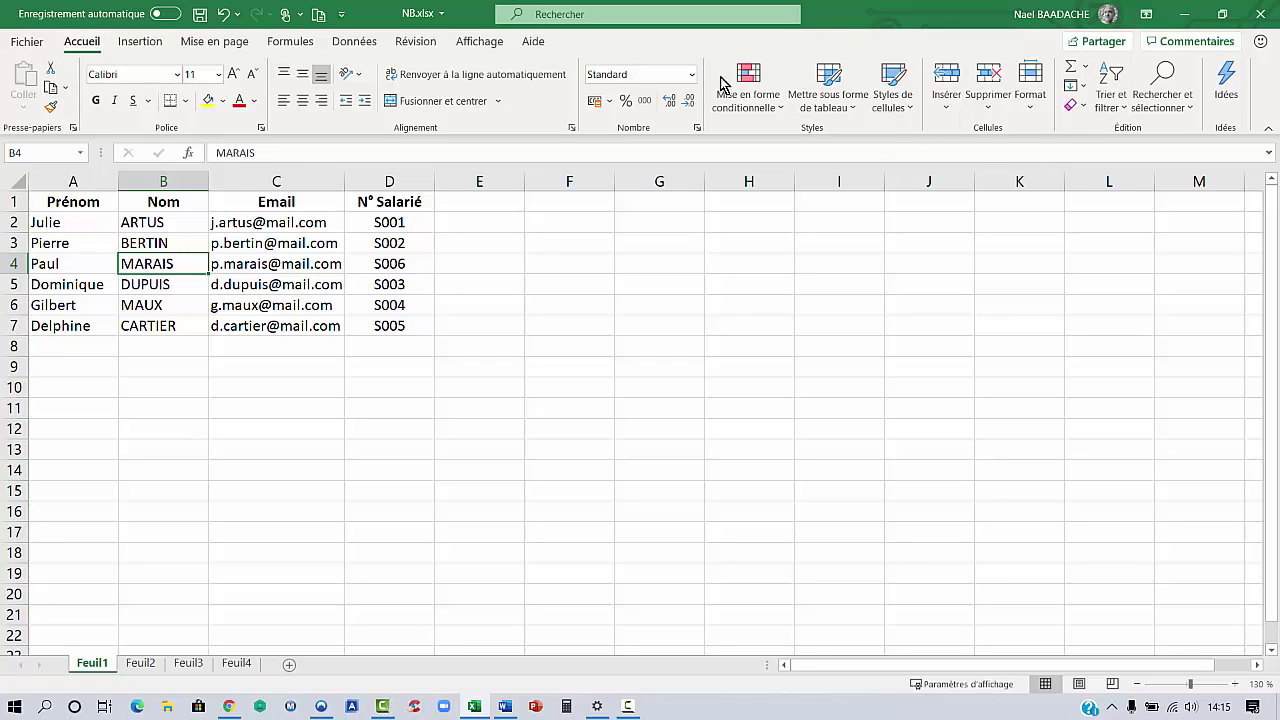
click(858, 114)
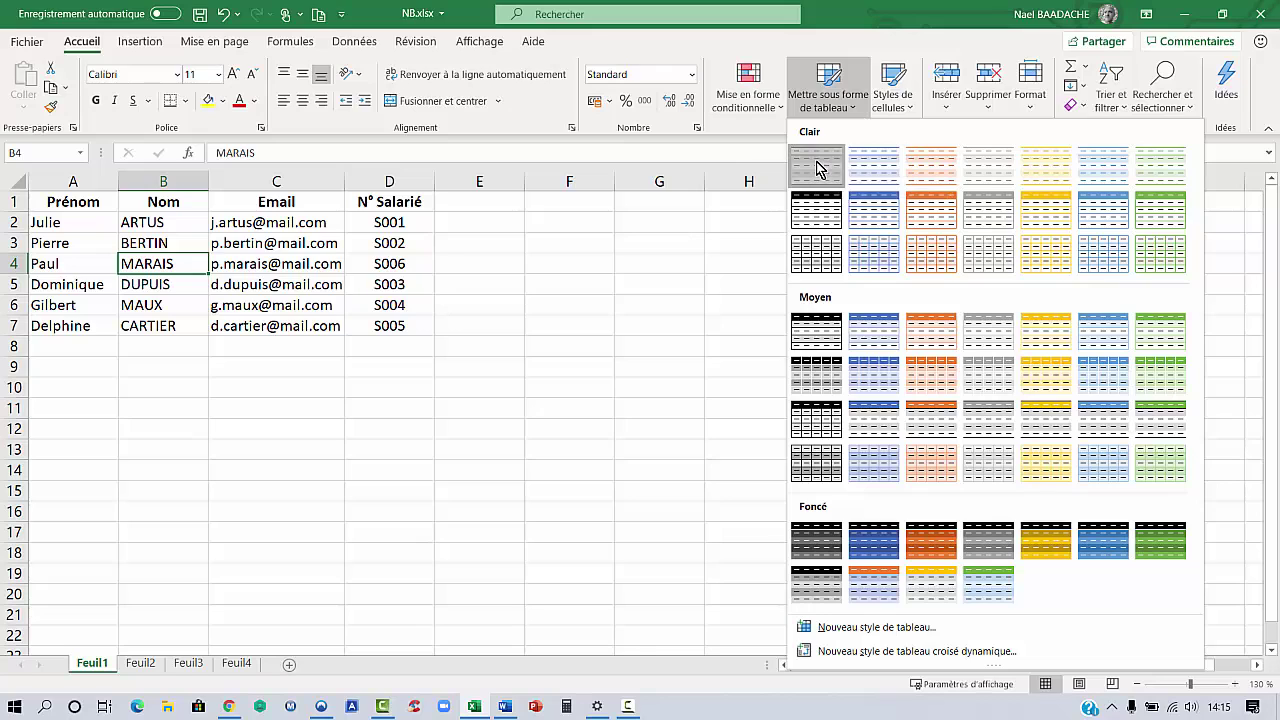
click(817, 167)
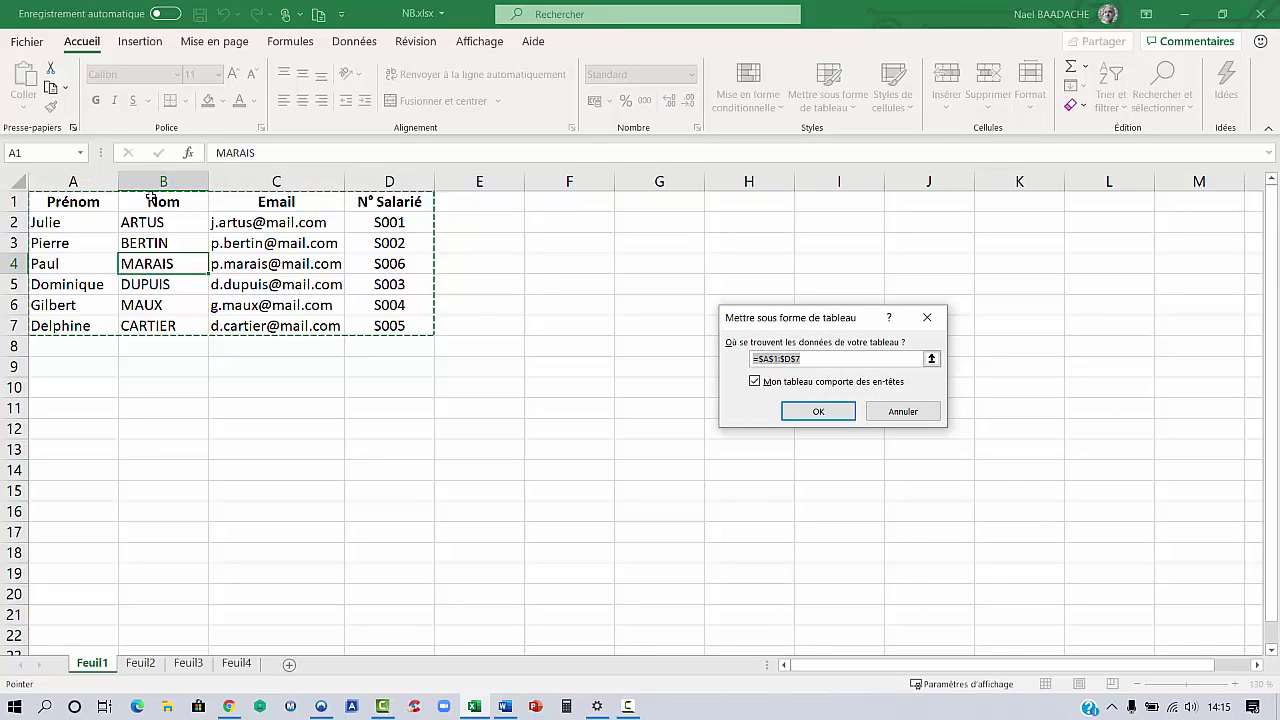
click(818, 411)
click(335, 270)
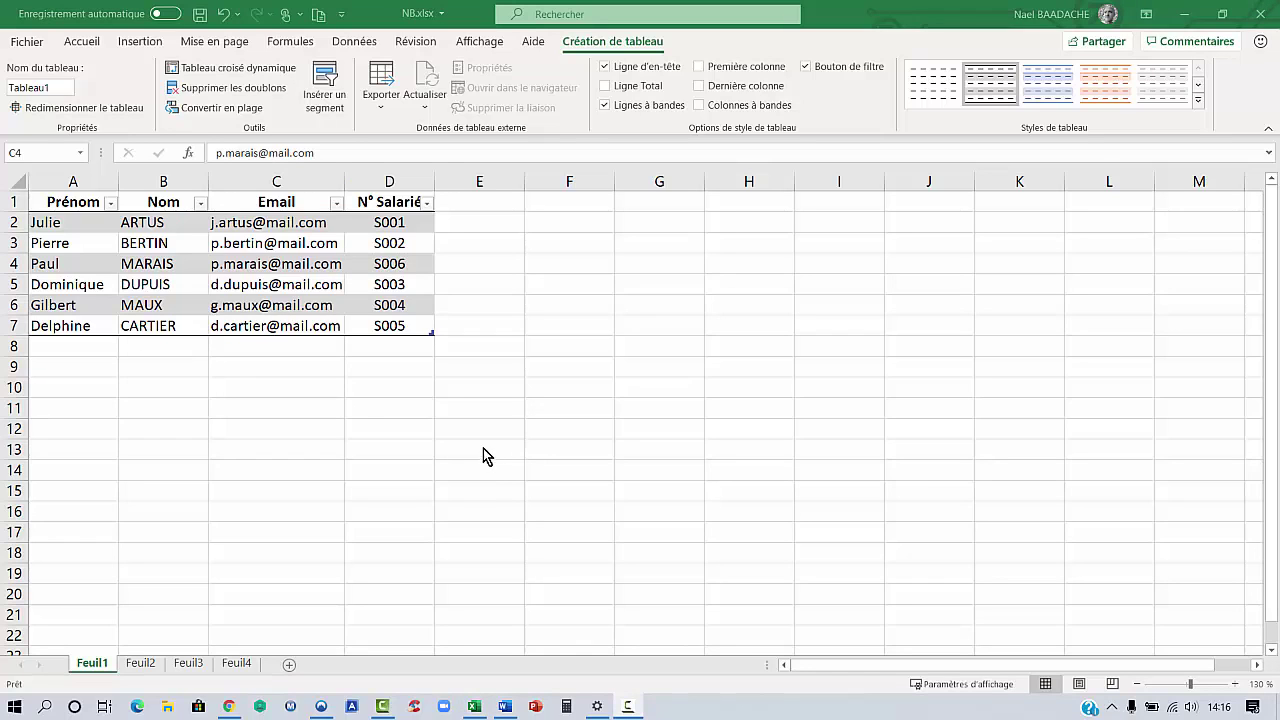
Step: Add the header NB.SI in E1 so the table extends into column E
click(400, 201)
key(ctrl+space)
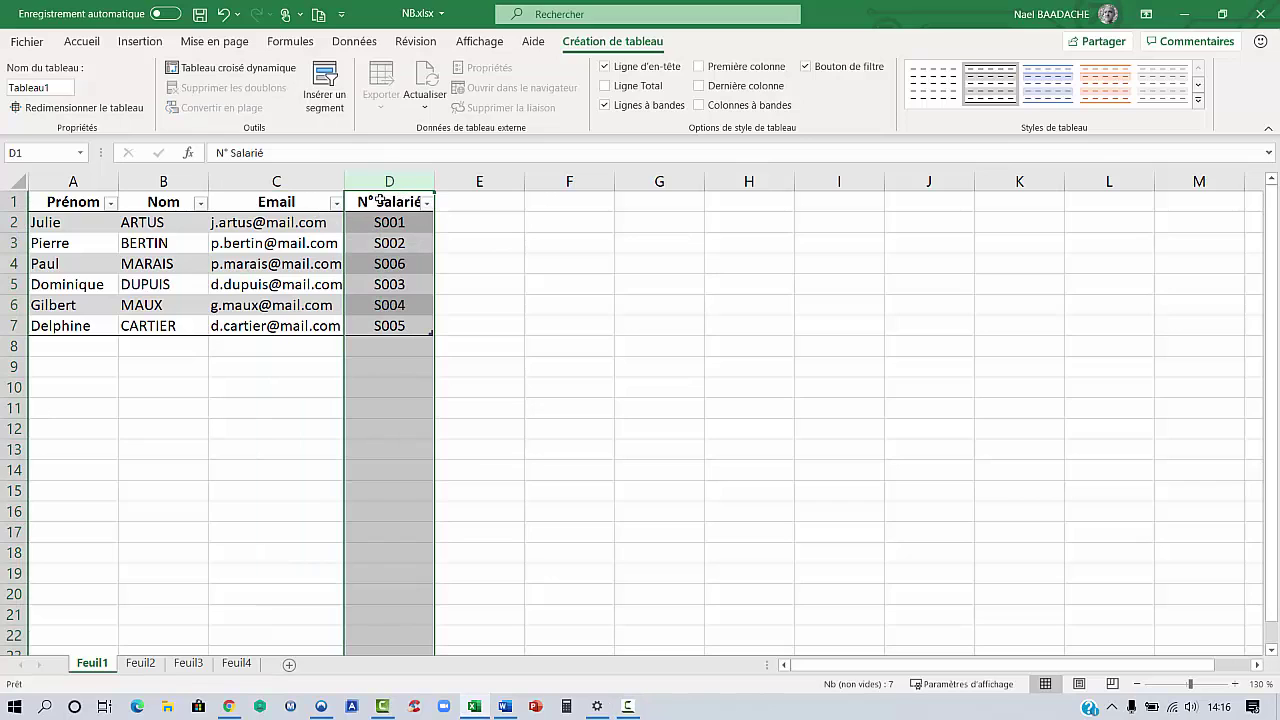
click(479, 205)
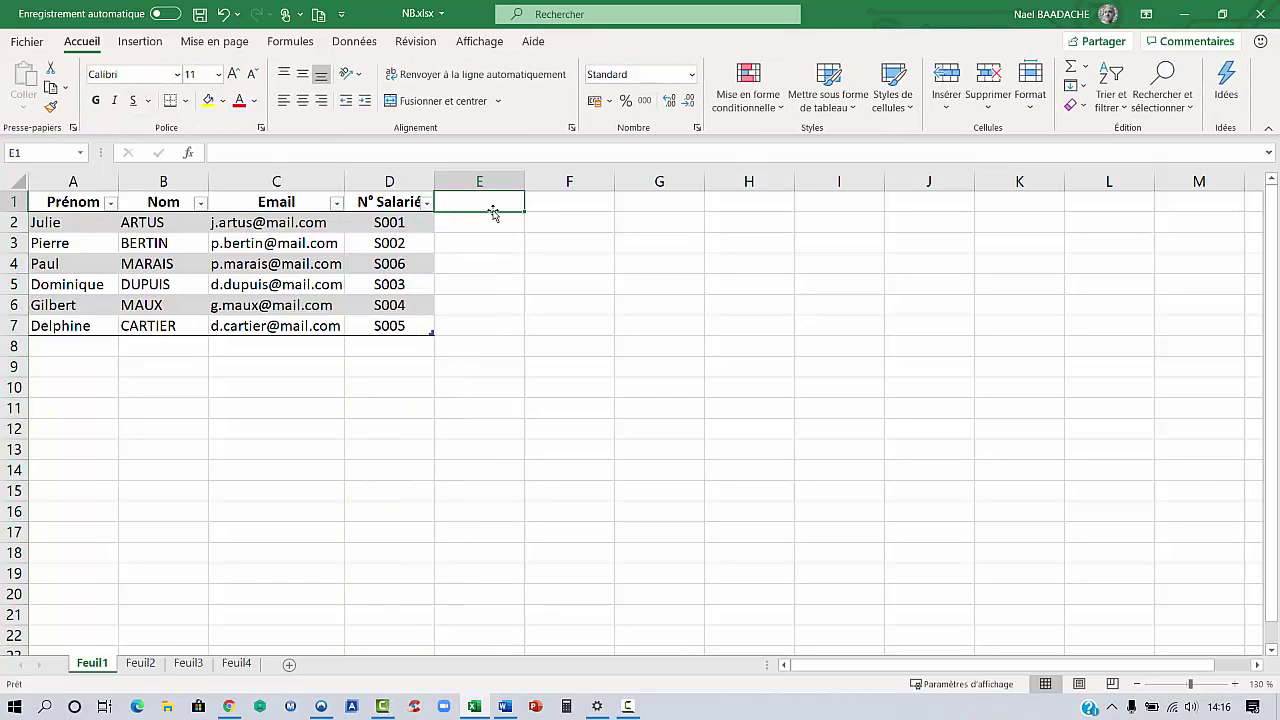
text(nb)
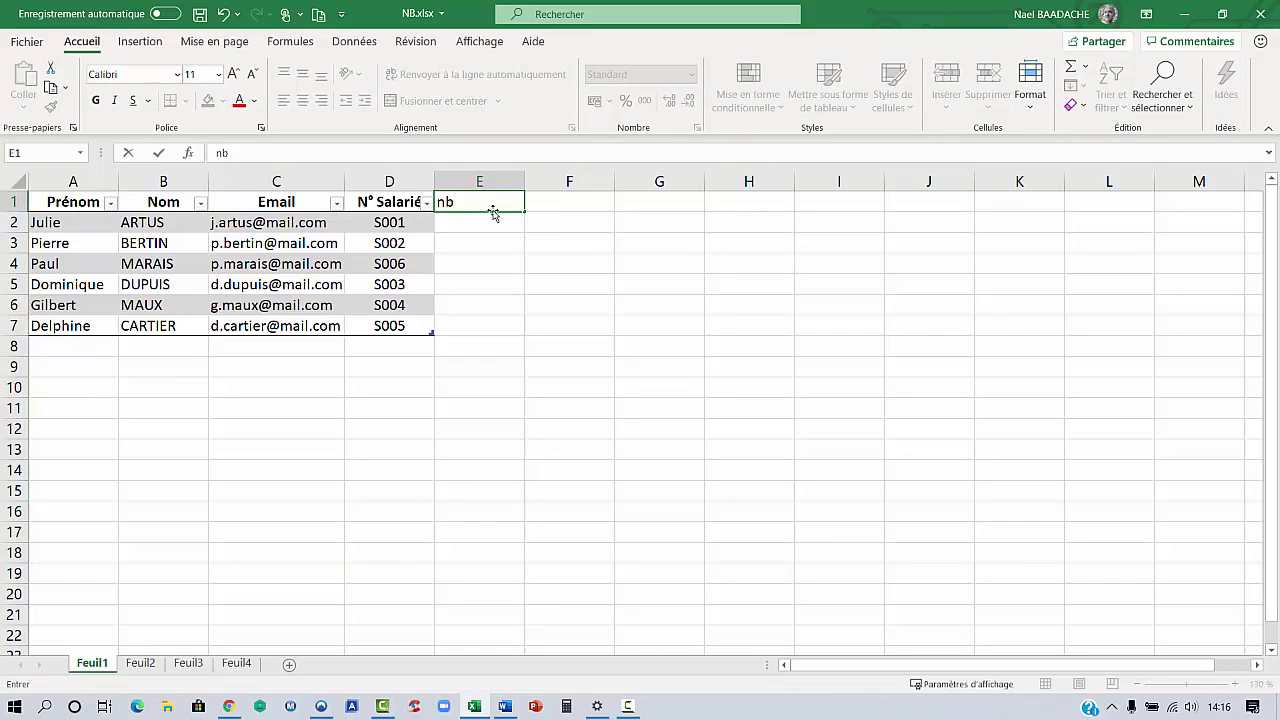
key(BackSpace)
key(BackSpace)
text(NB.SI)
key(Return)
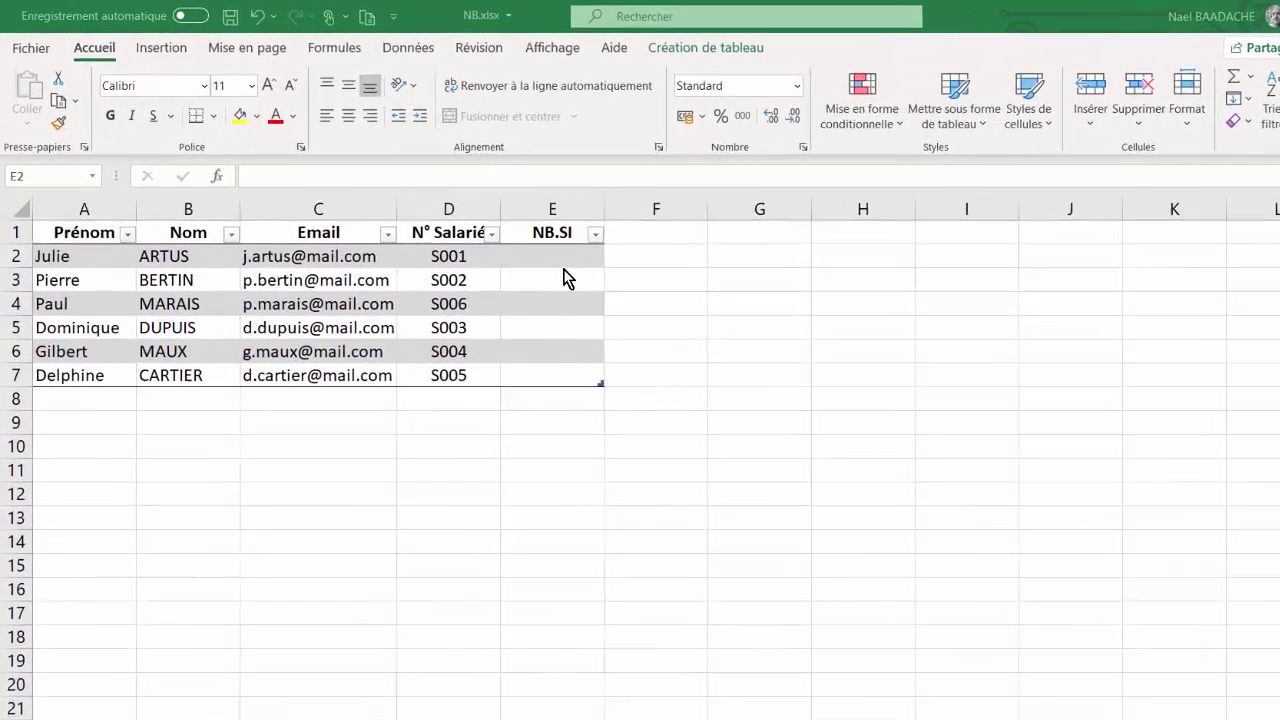
Step: Enter =NB.SI($D:$D;[@[N° Salarié]]) in E2 so every row counts 1
click(486, 224)
text(=)
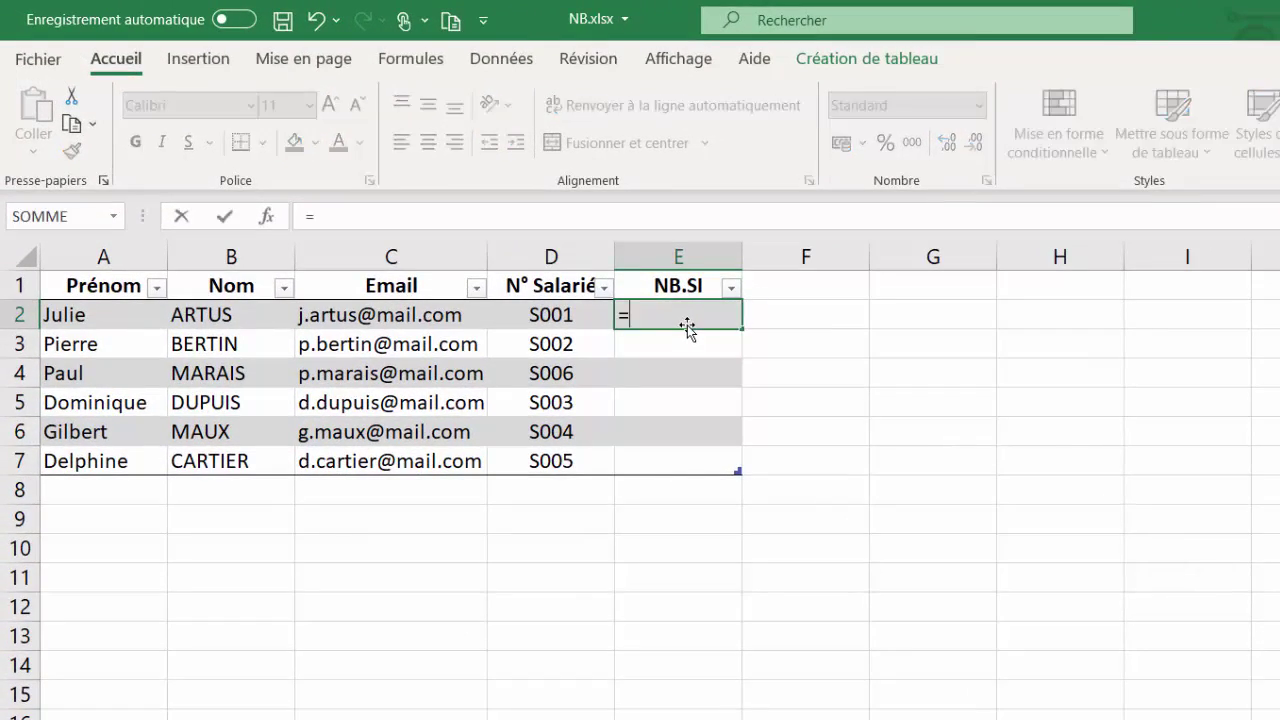
text(nb)
text(.SI()
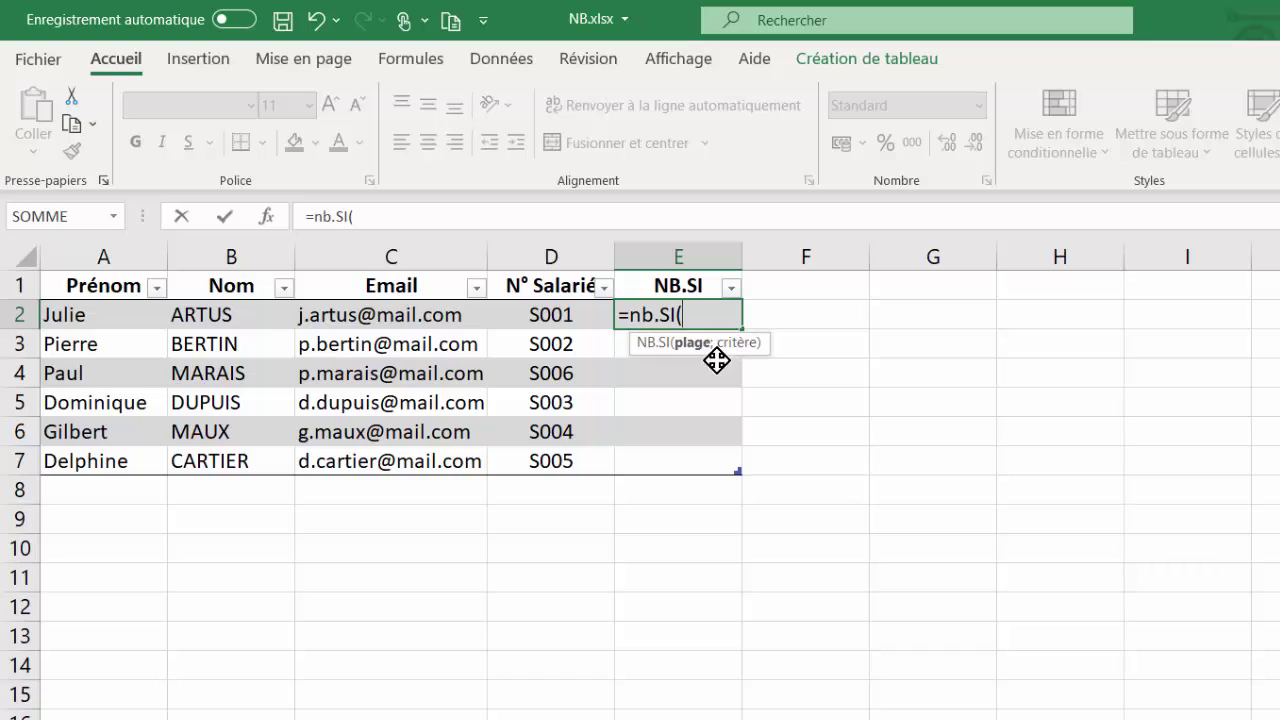
drag(714, 357, 872, 387)
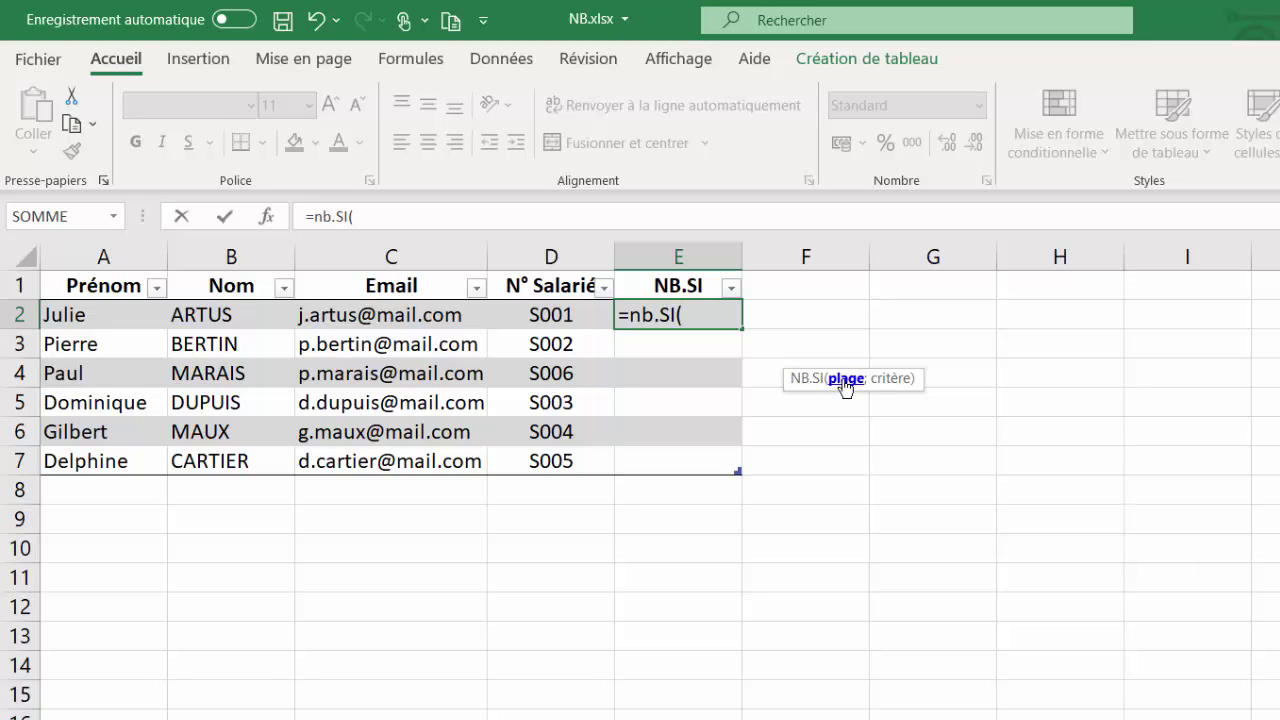
click(550, 254)
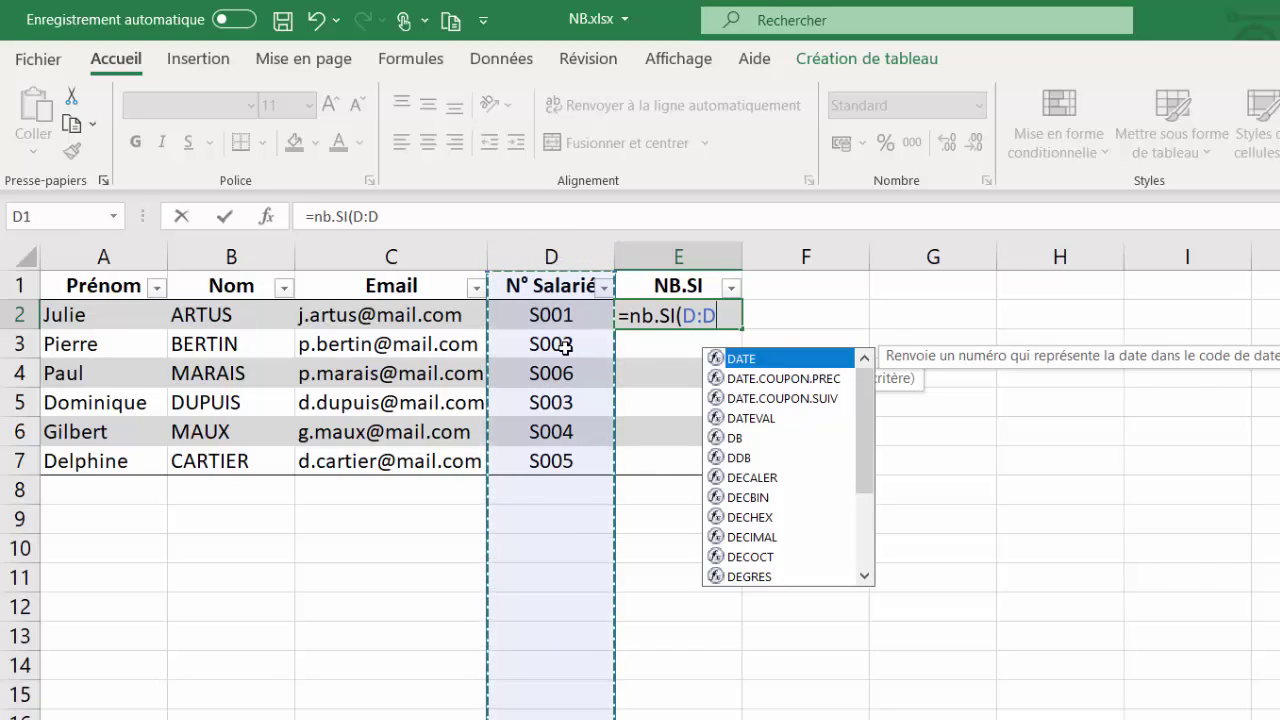
key(F4)
key(F4)
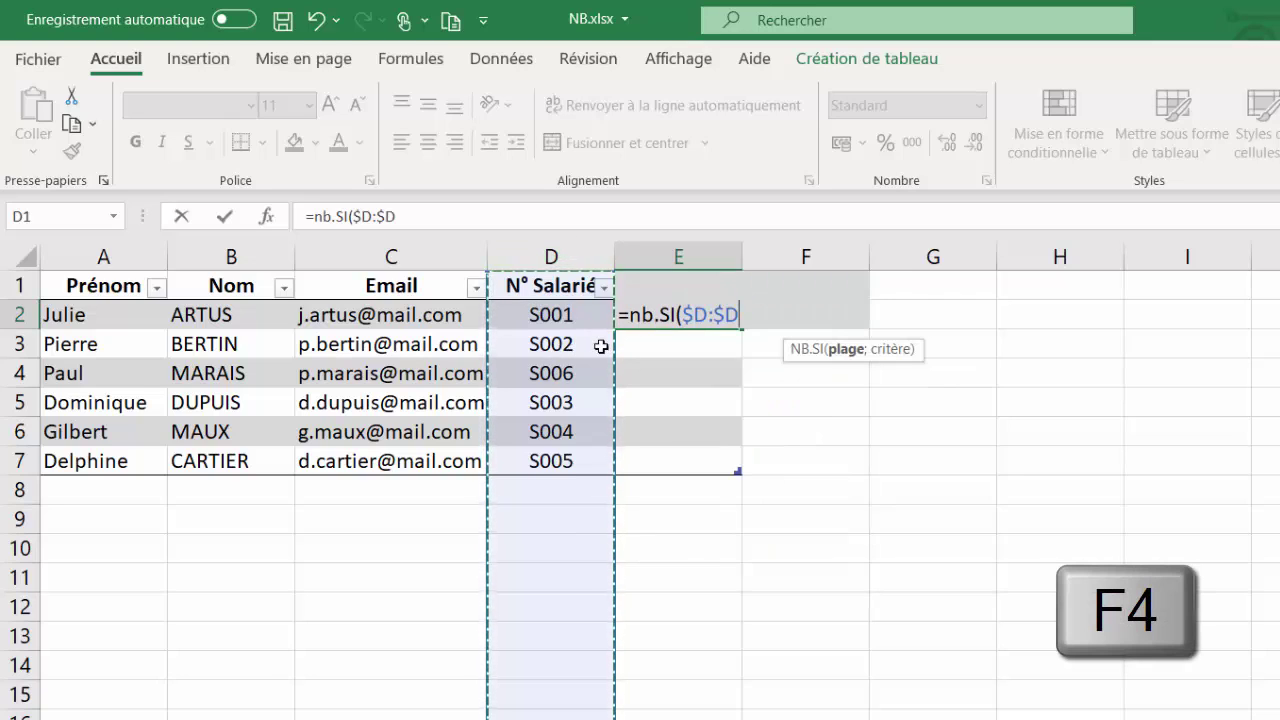
text(;)
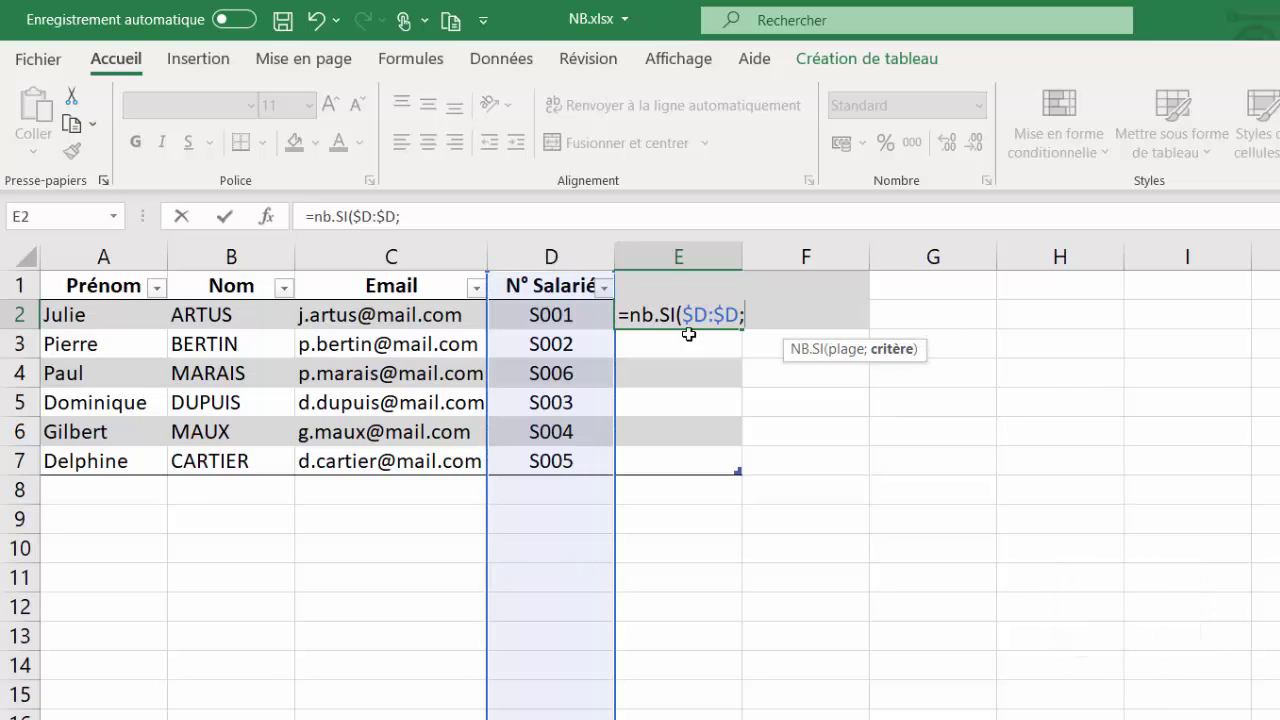
click(551, 314)
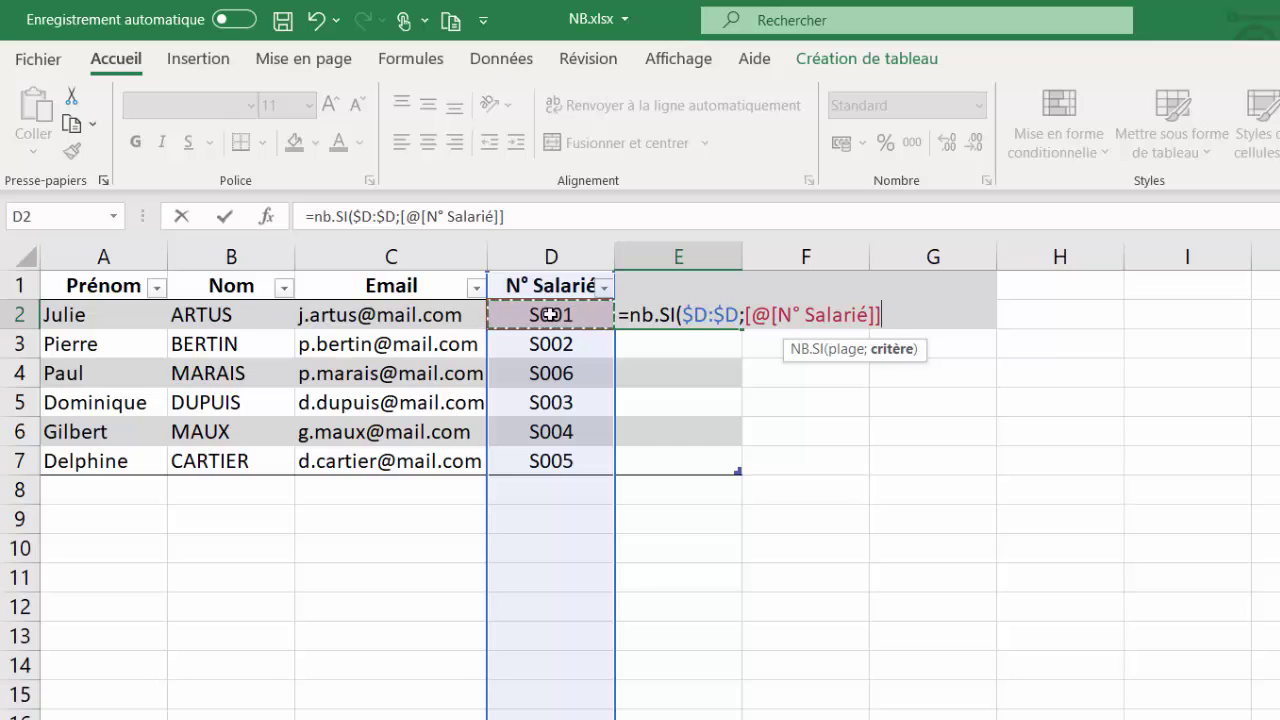
text())
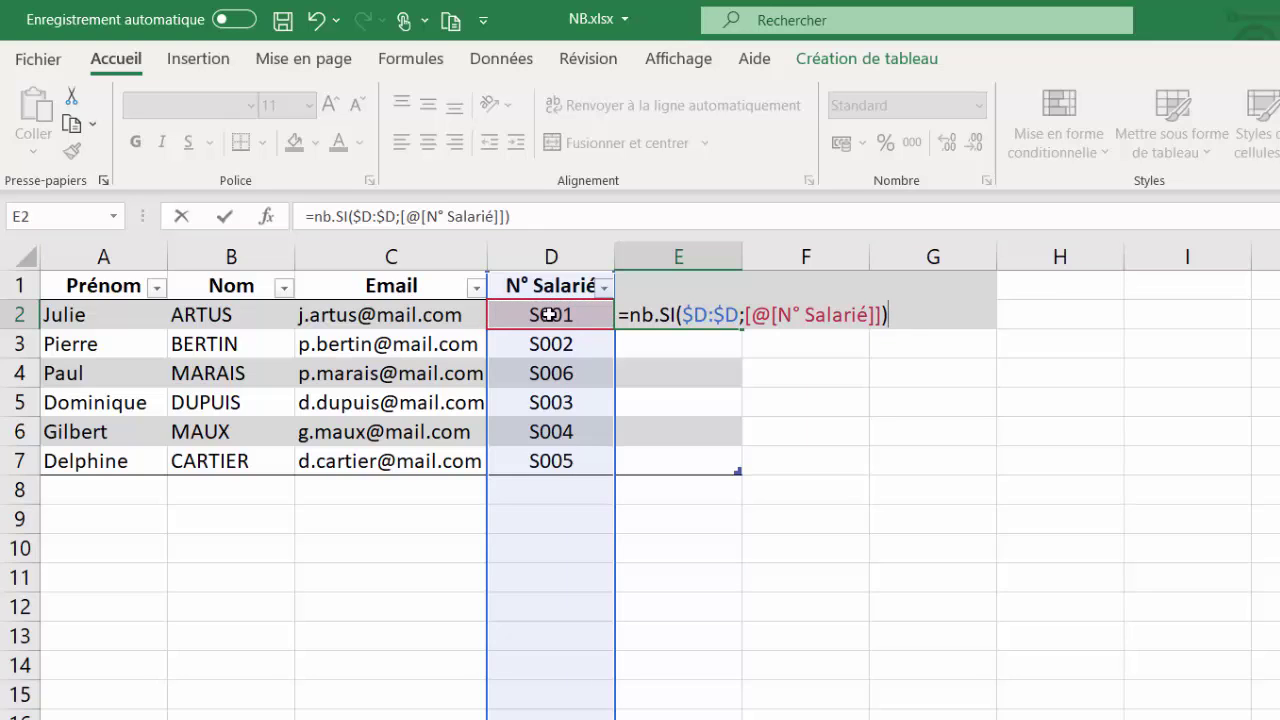
key(Return)
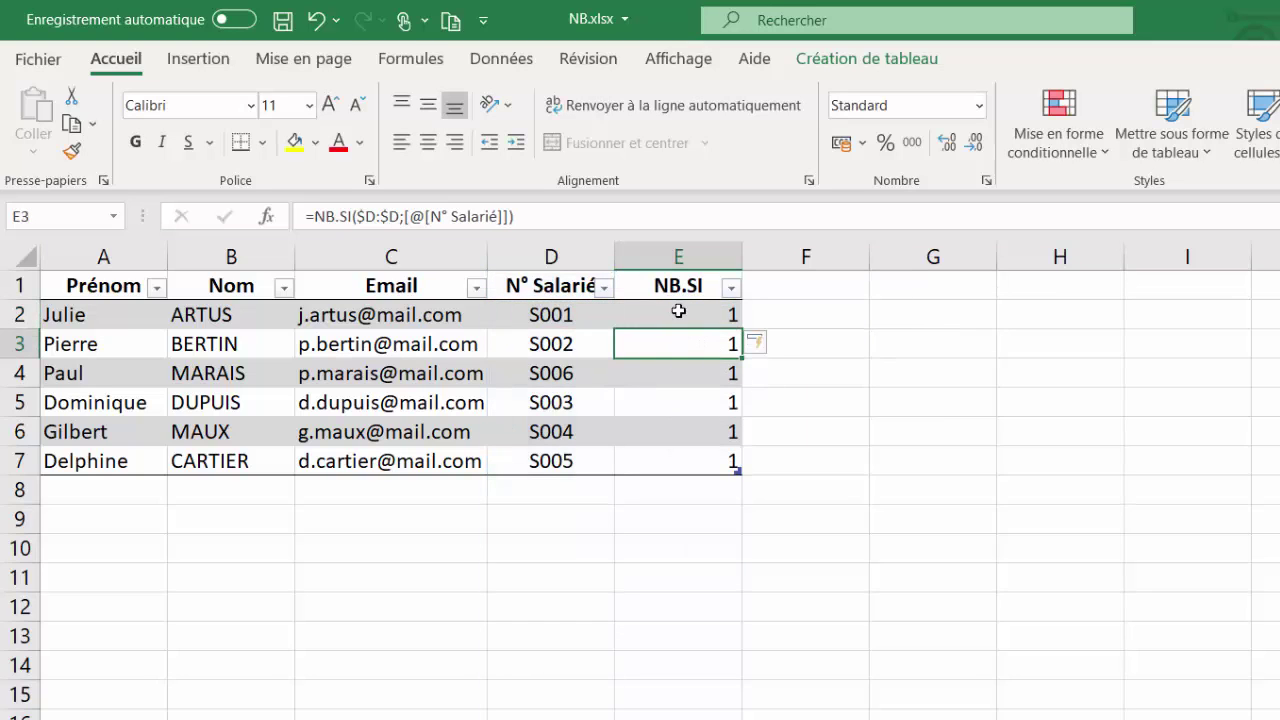
click(677, 313)
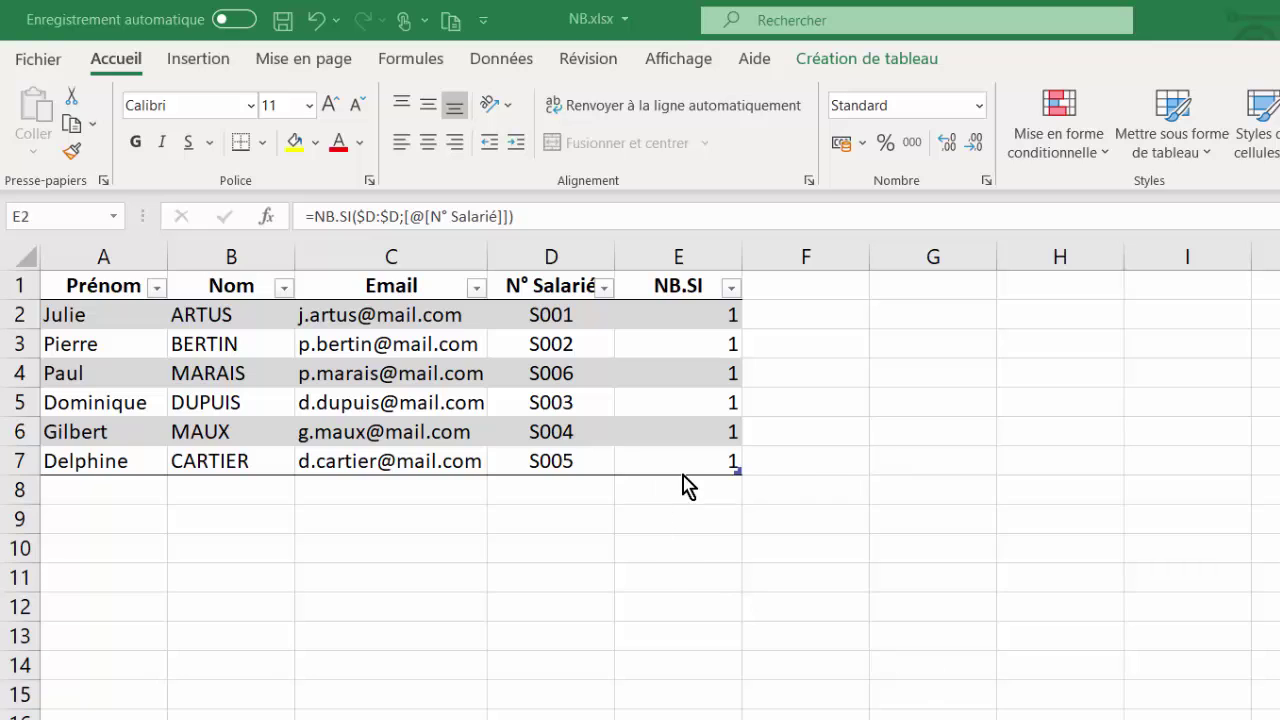
Step: Change D7 from S005 to S001 so rows 2 and 7 count 2
key(F2)
key(Home)
text(=)
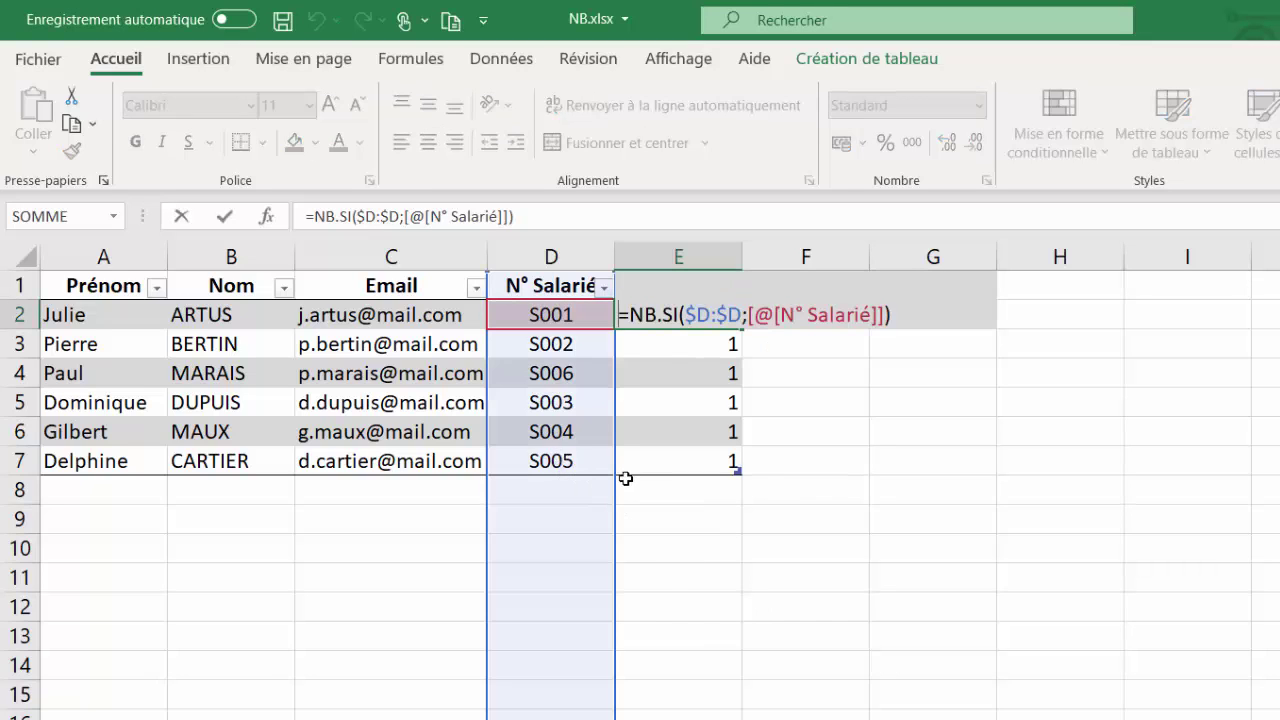
click(558, 462)
key(Escape)
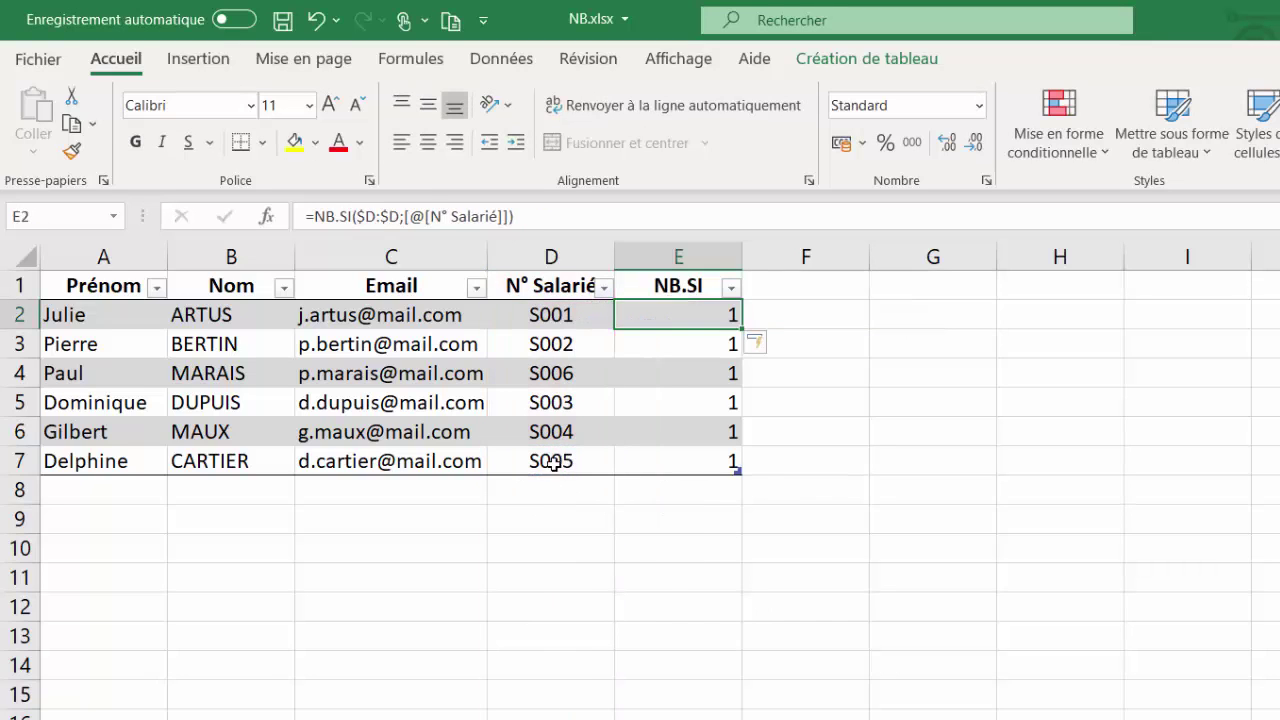
click(555, 463)
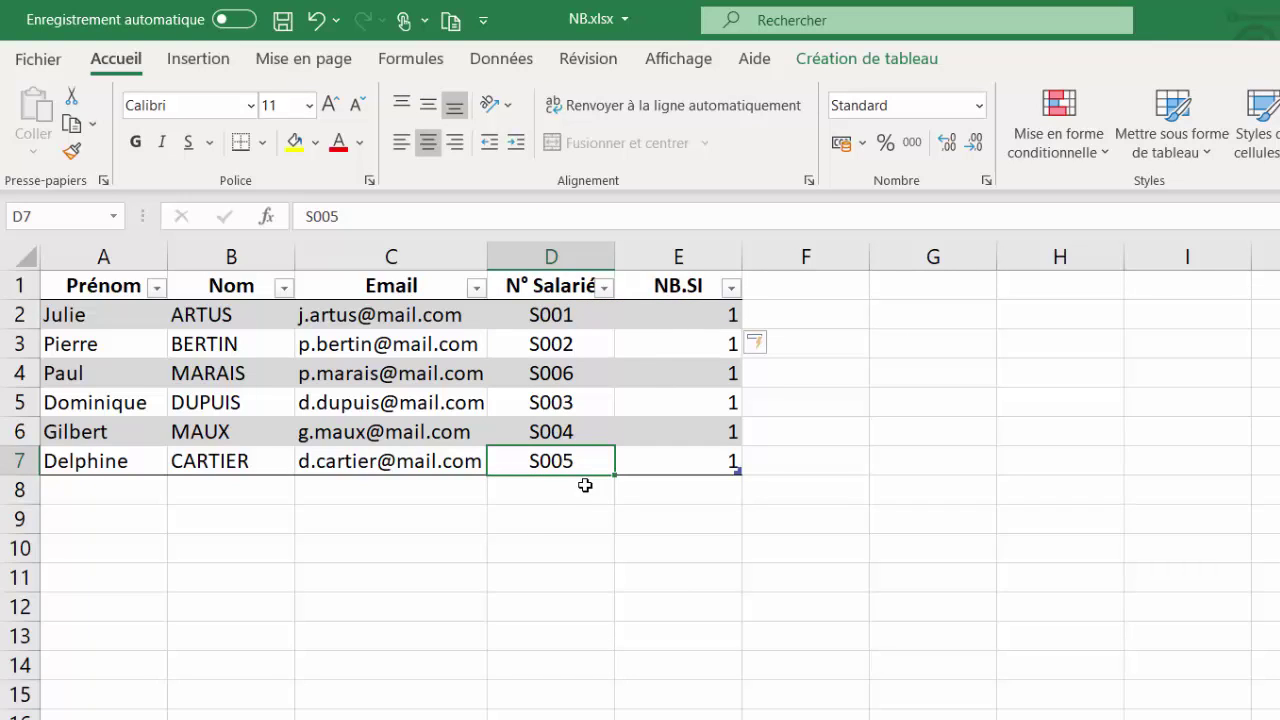
text(S001)
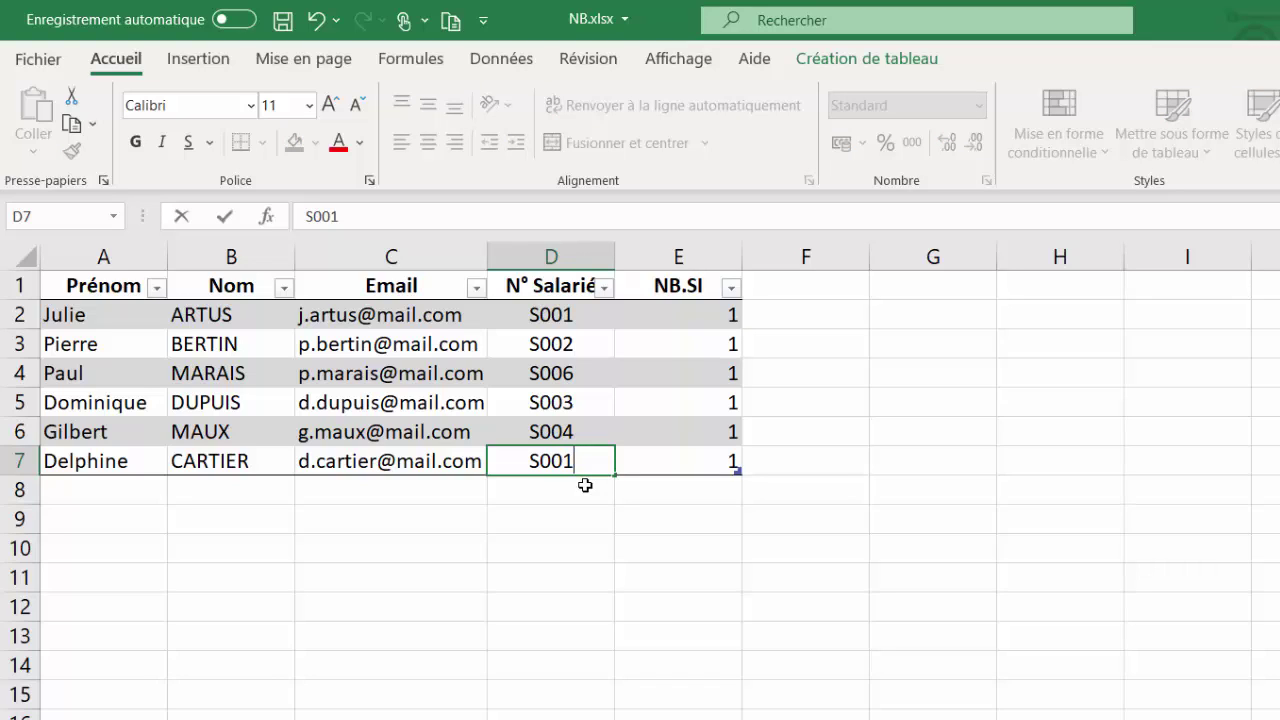
key(Return)
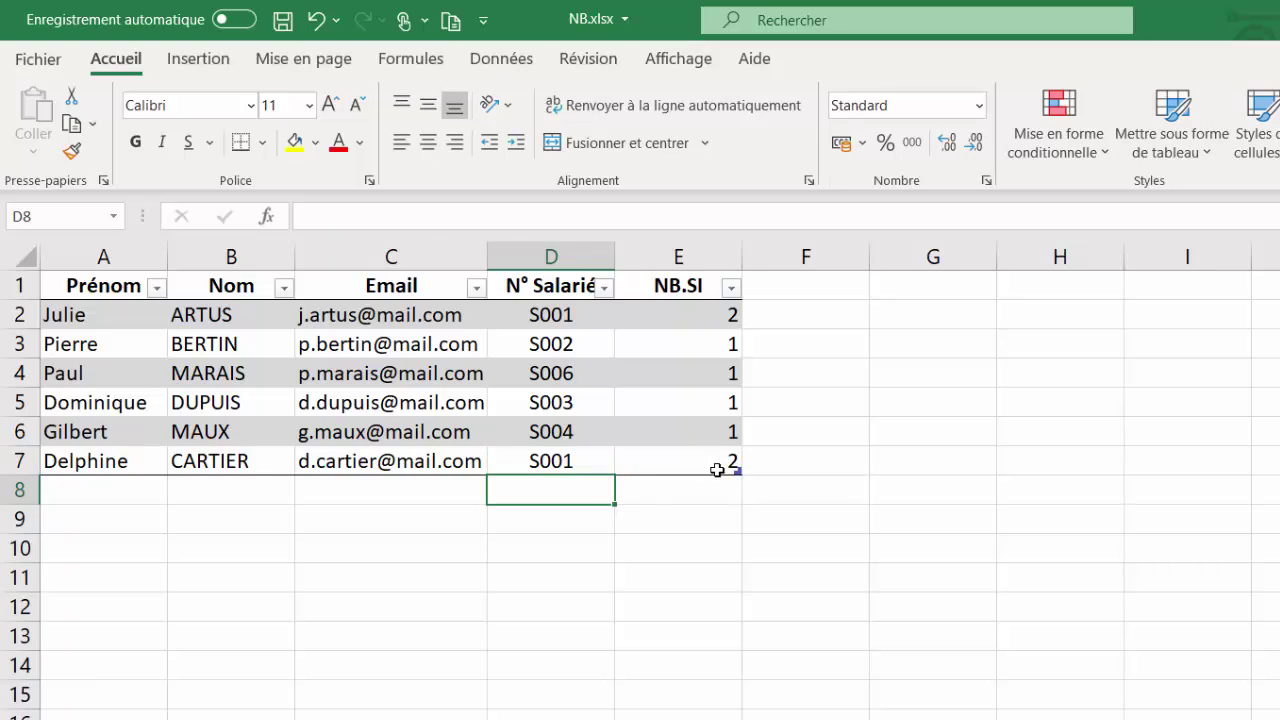
click(717, 468)
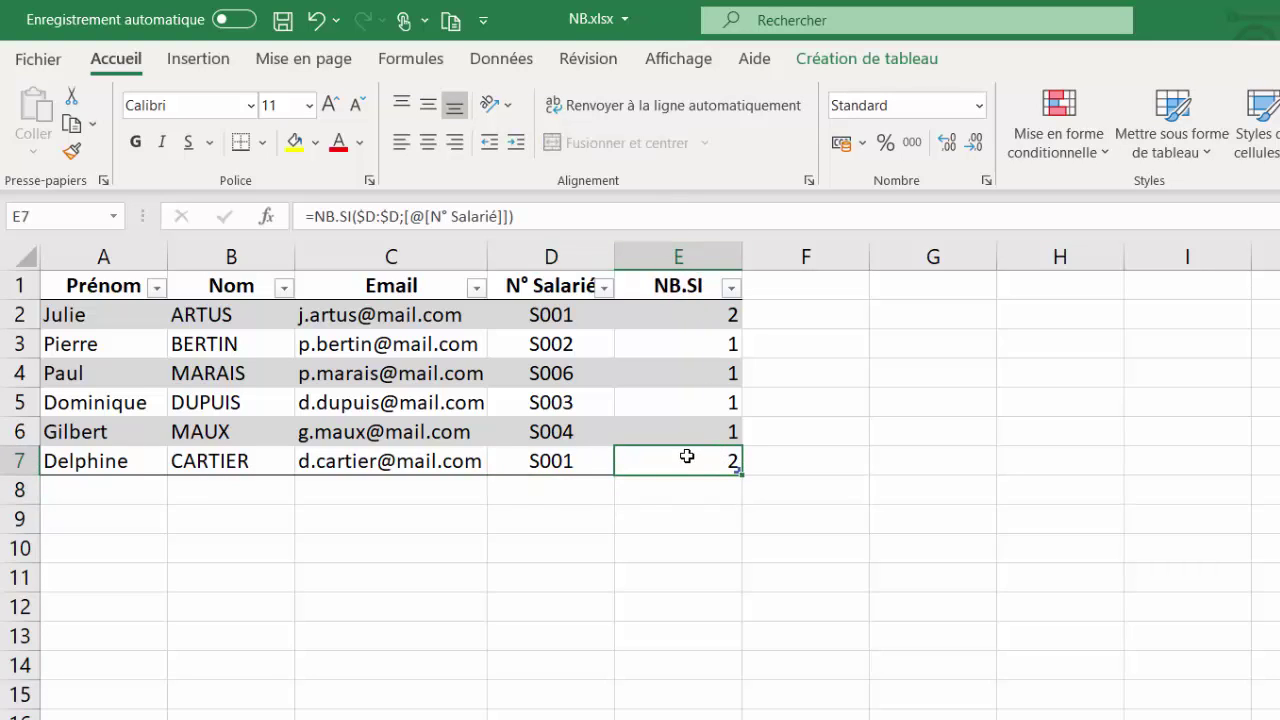
Step: Delete the NB.SI column E from the employee table
click(679, 240)
right_click(681, 254)
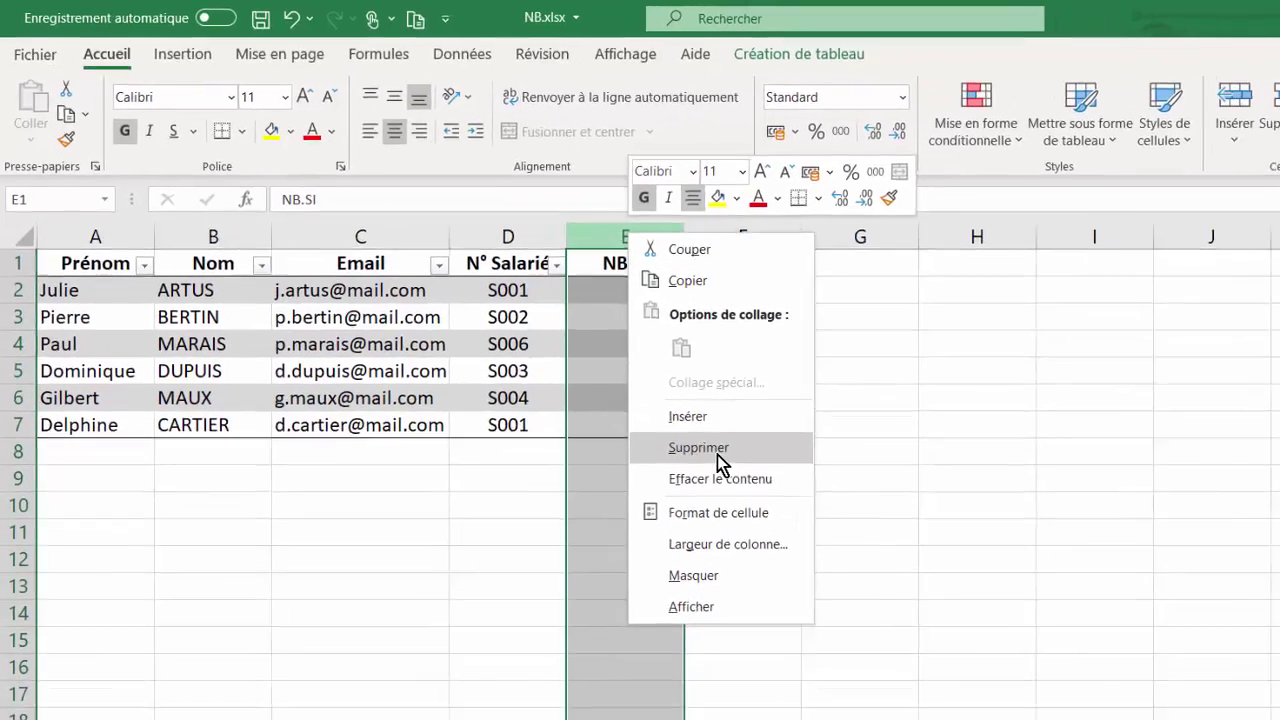
click(757, 485)
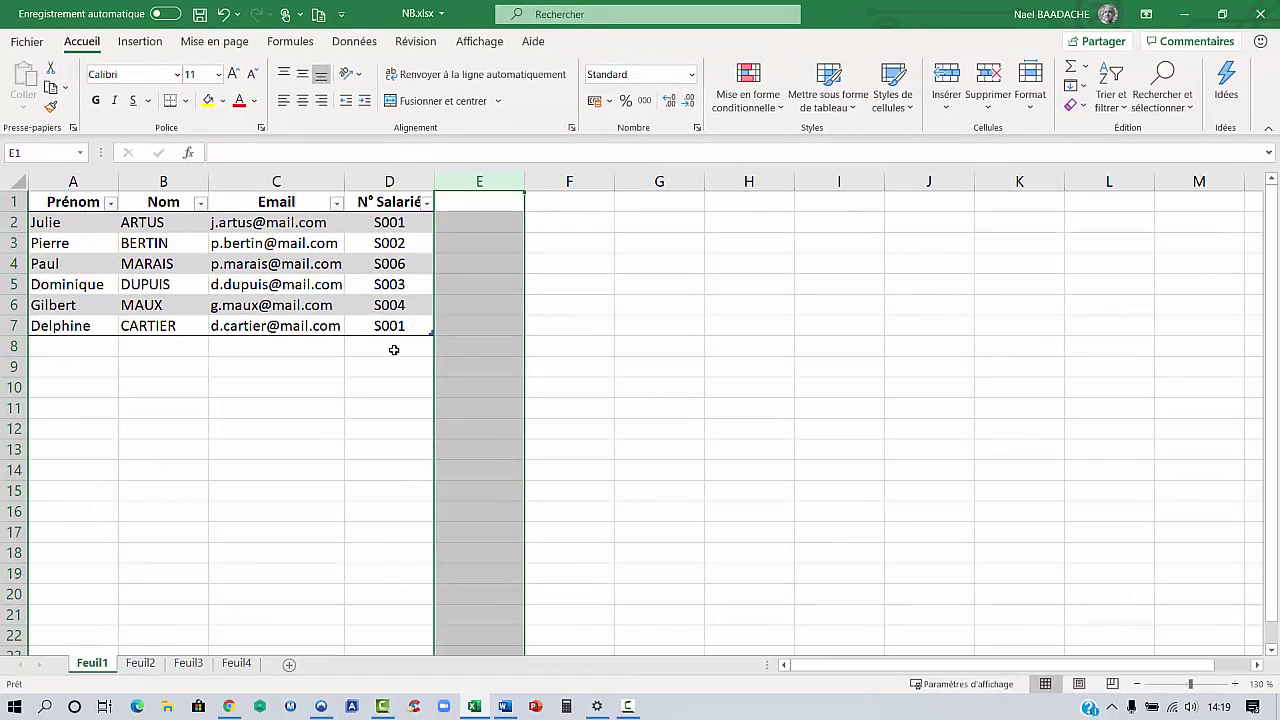
click(390, 349)
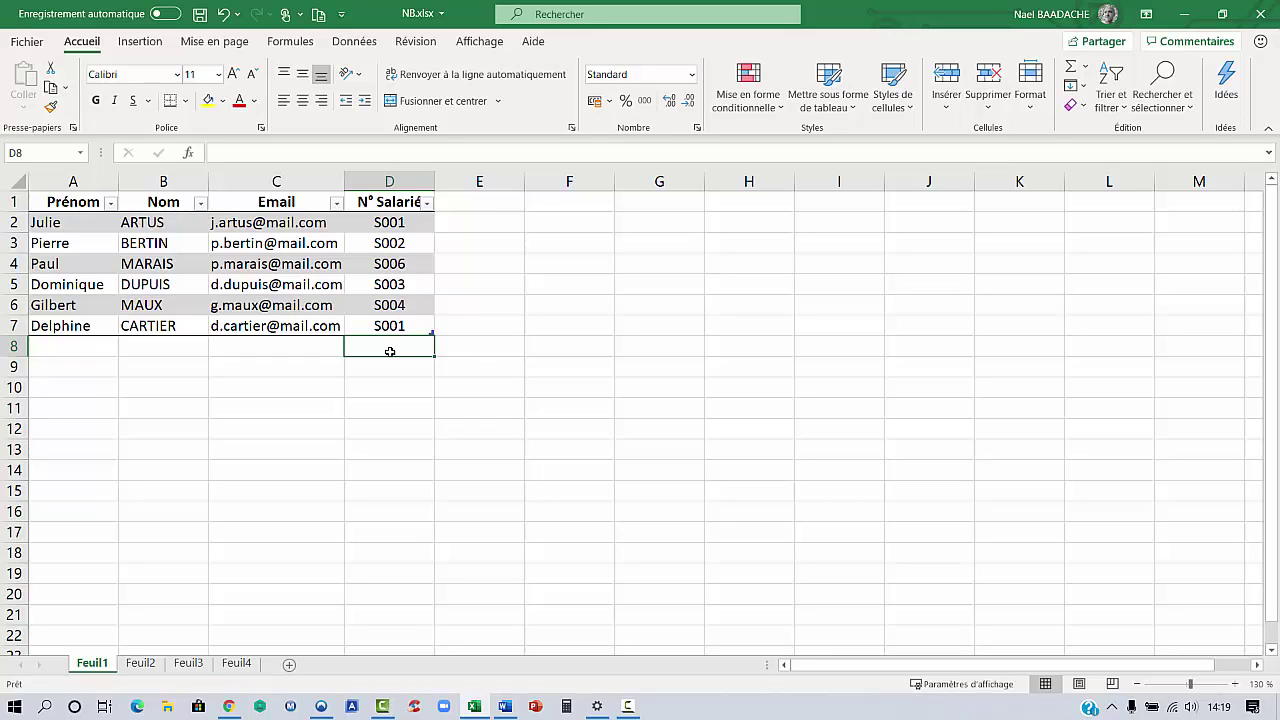
Step: Give D8 a Personnalisé validation rule with formula =NB.SI($D:$D;D8)=1
click(356, 45)
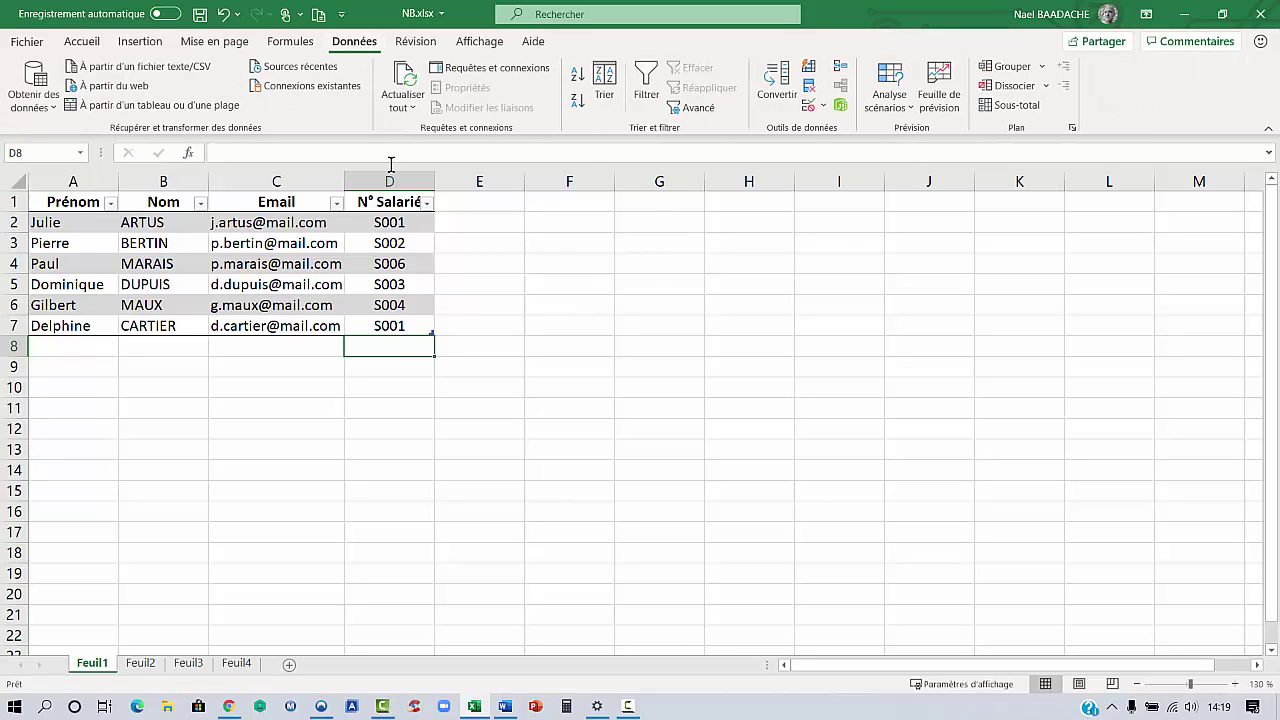
click(817, 105)
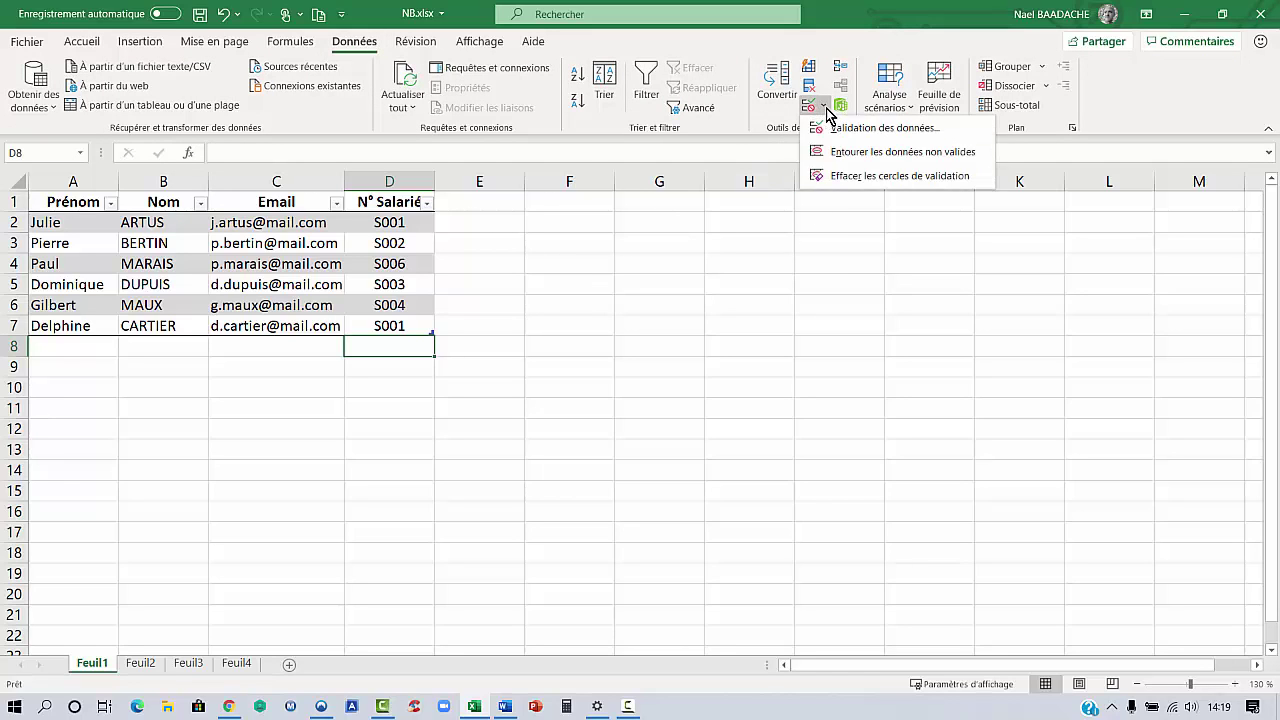
click(840, 130)
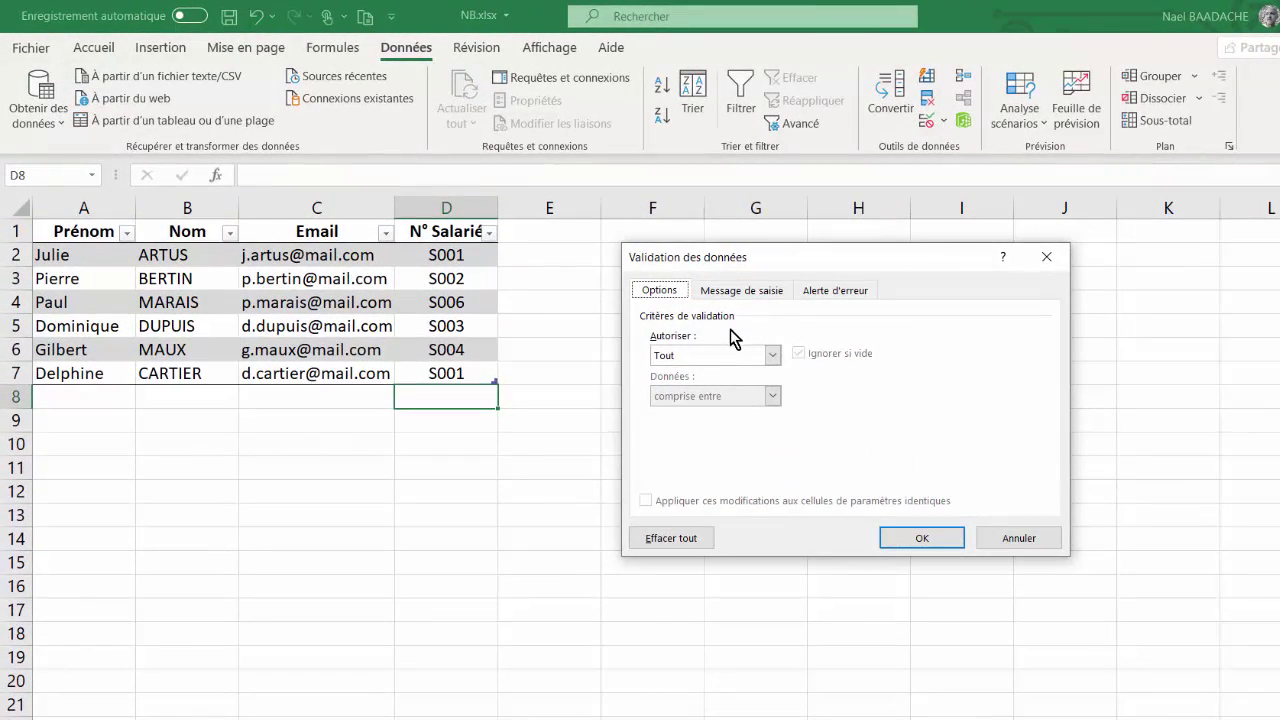
click(726, 362)
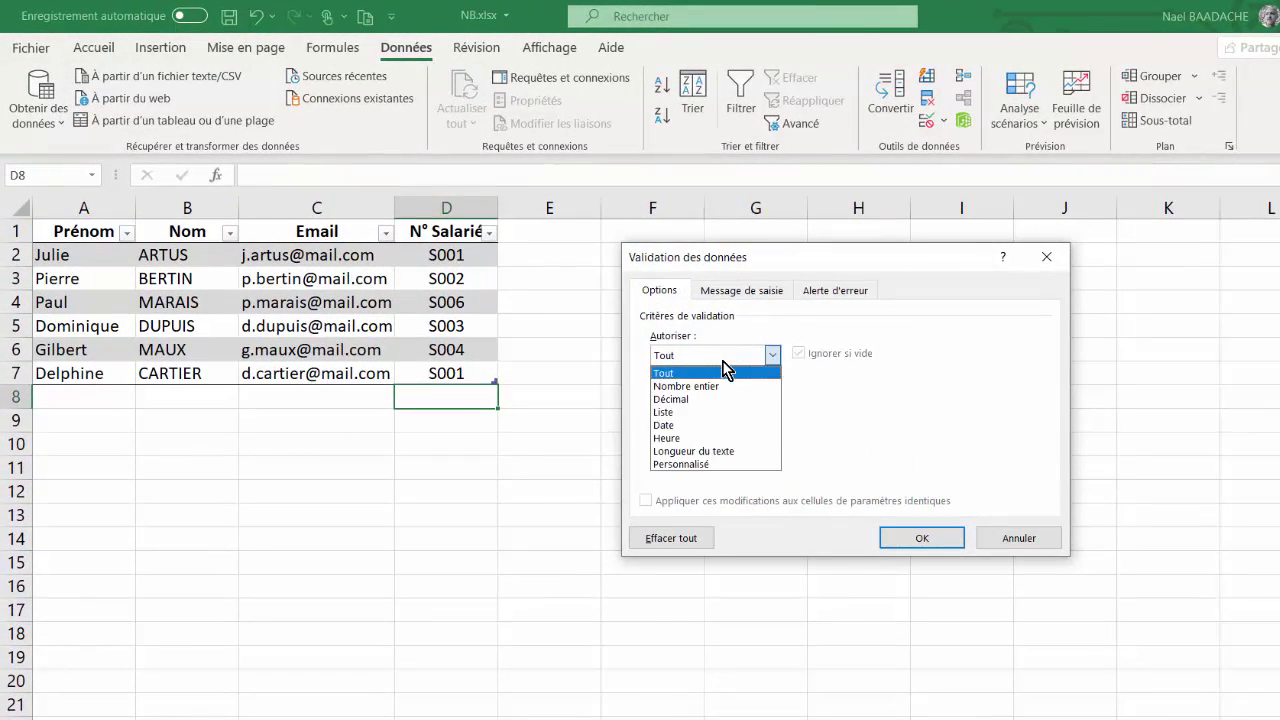
click(703, 463)
click(703, 436)
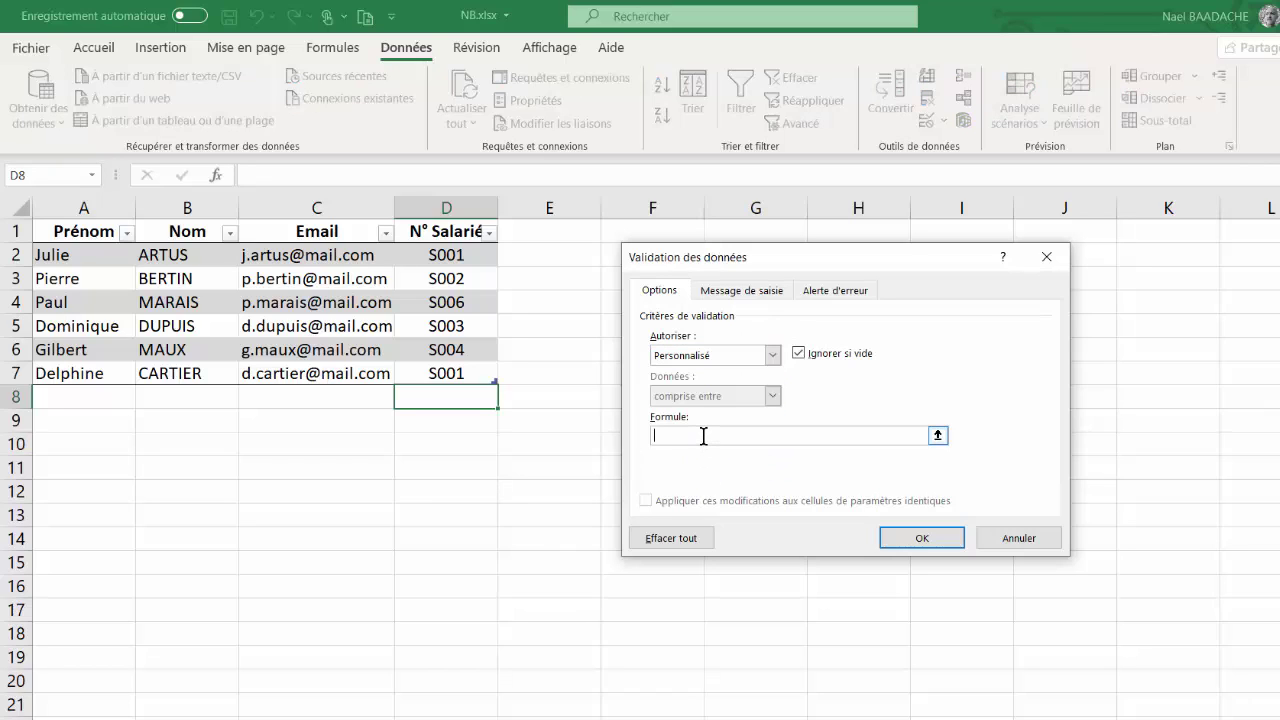
text(+)
text(NB.)
text(SI()
click(451, 199)
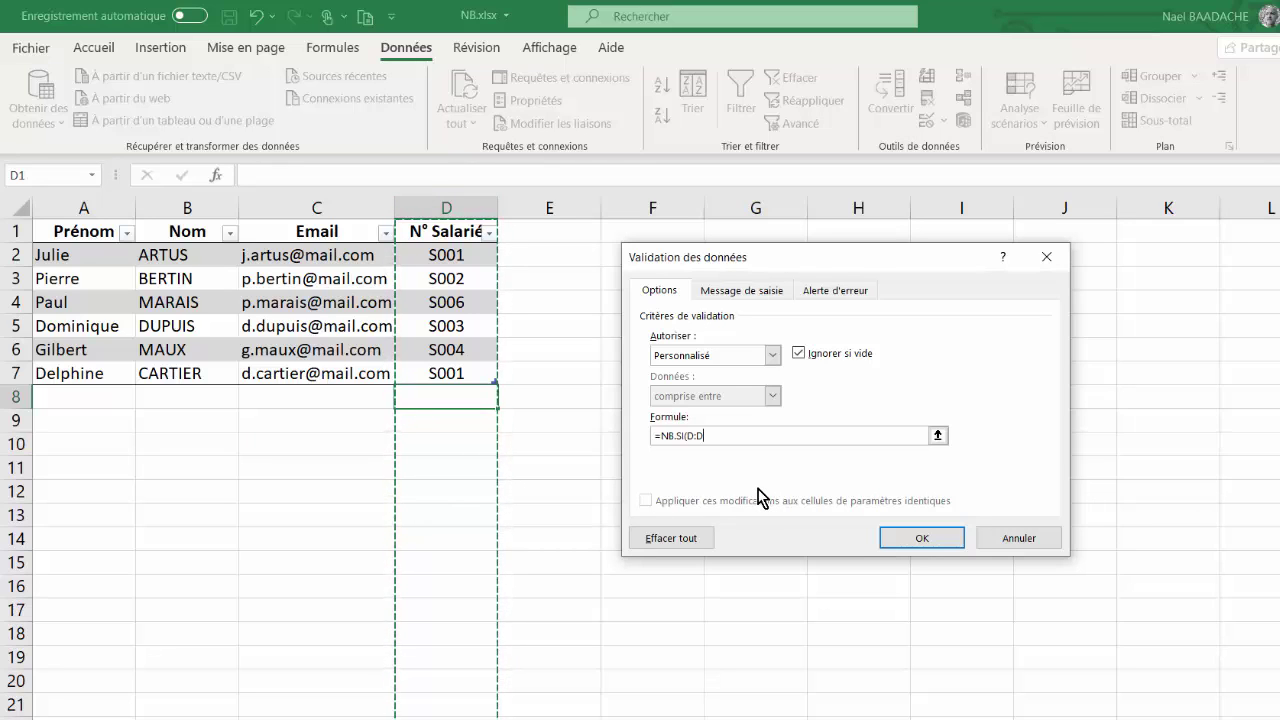
key(F4)
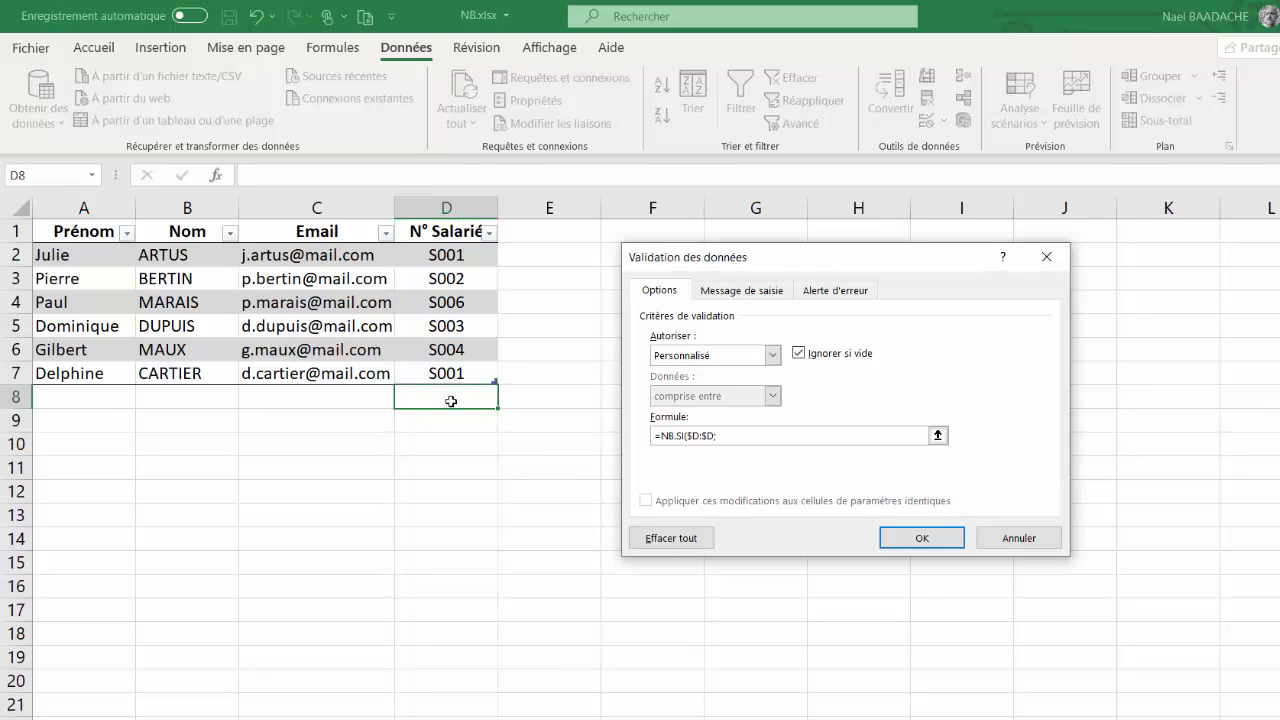
click(451, 401)
text()=1)
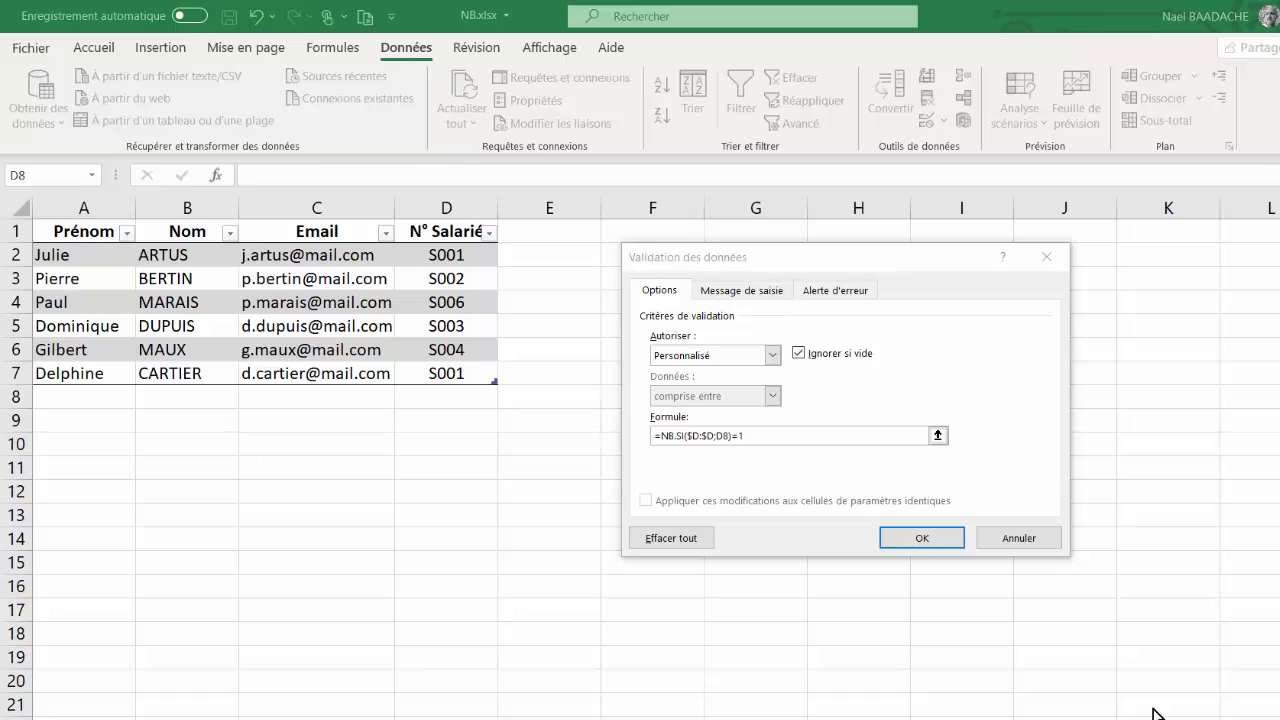
click(918, 540)
click(457, 397)
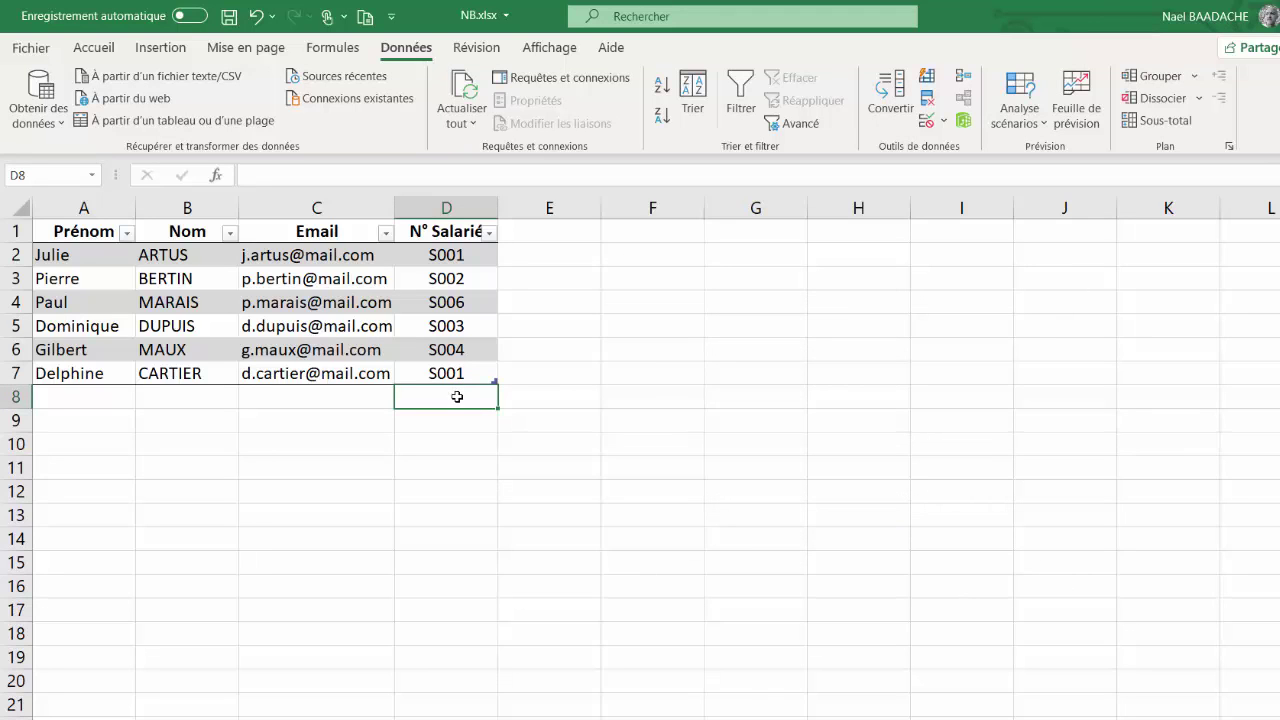
text(S)
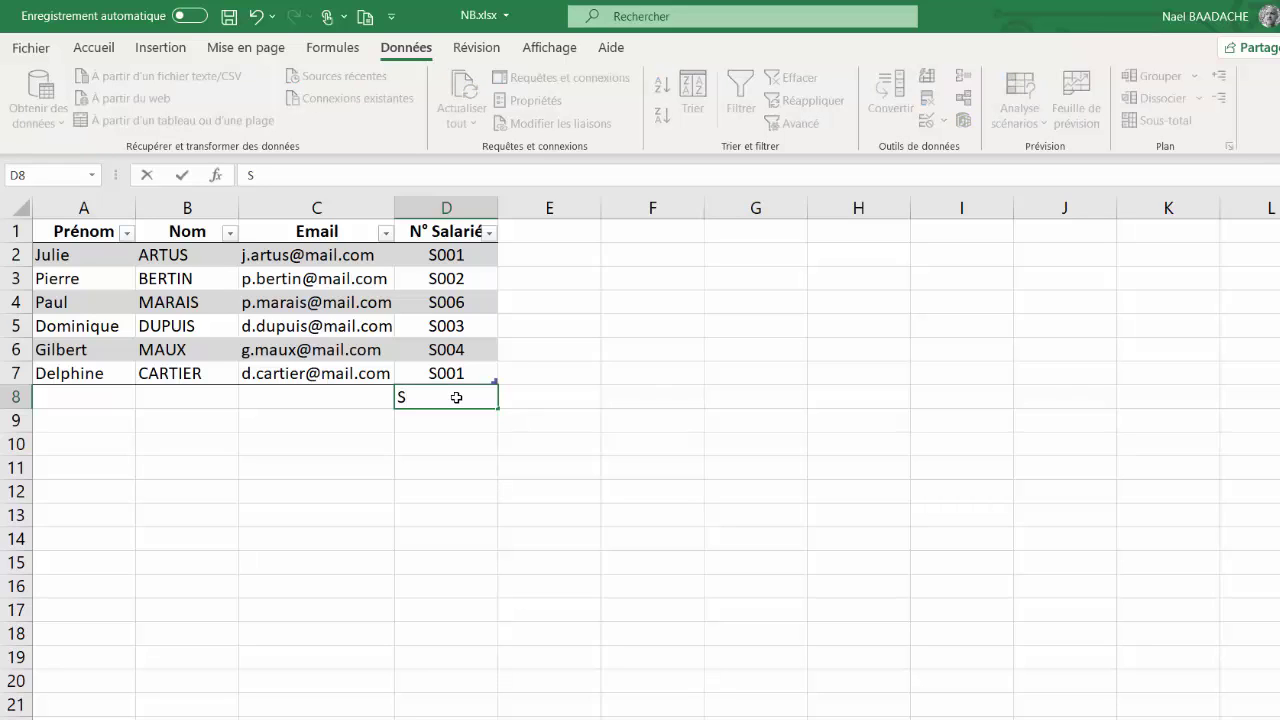
text(001)
key(Return)
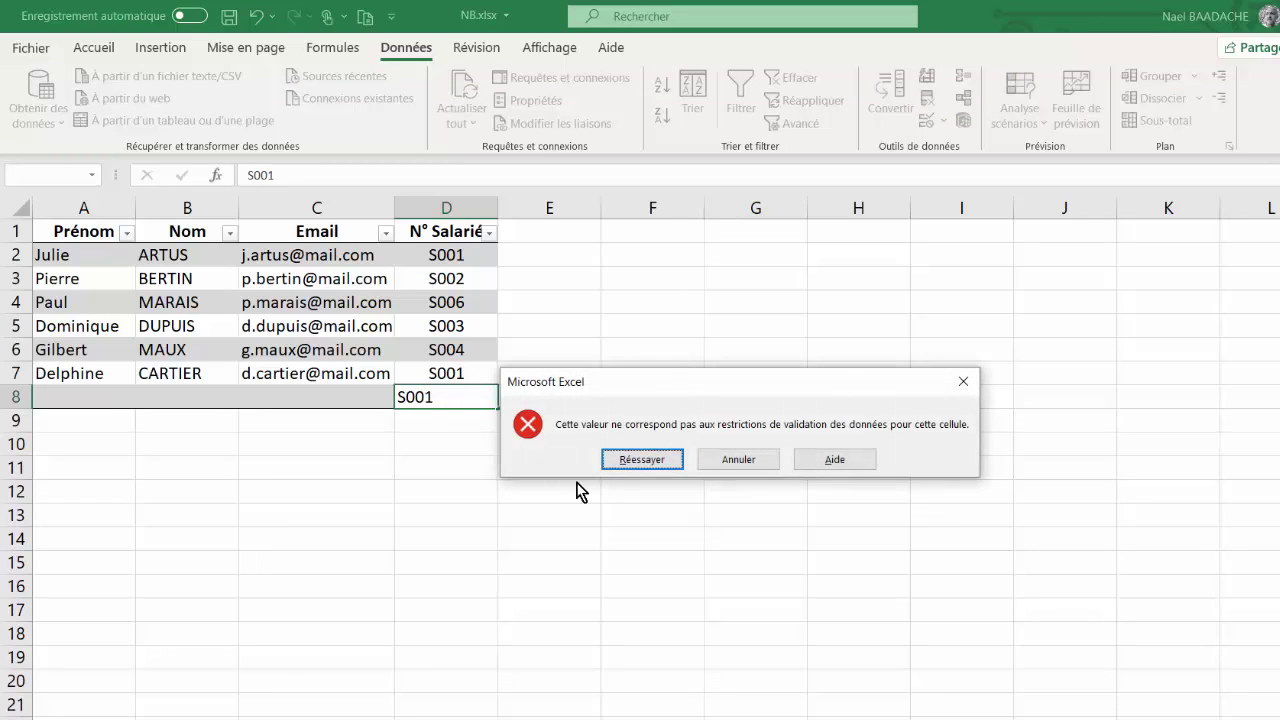
drag(746, 387, 810, 383)
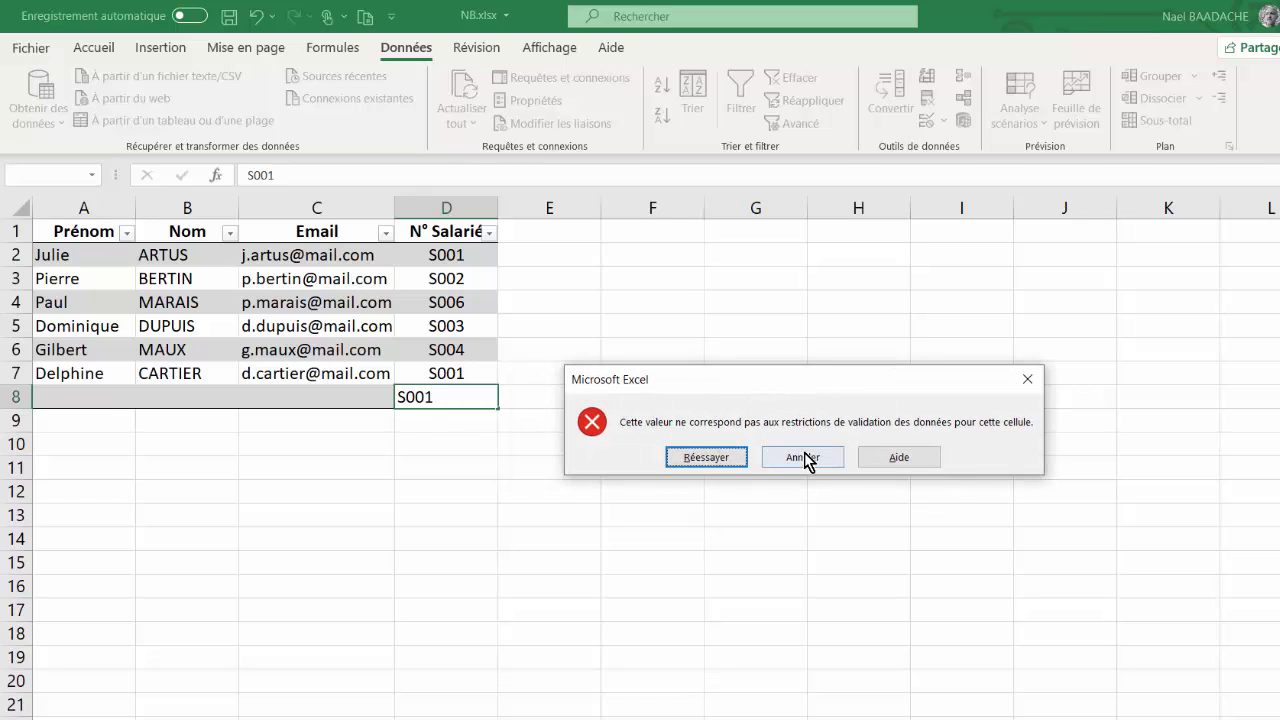
click(808, 459)
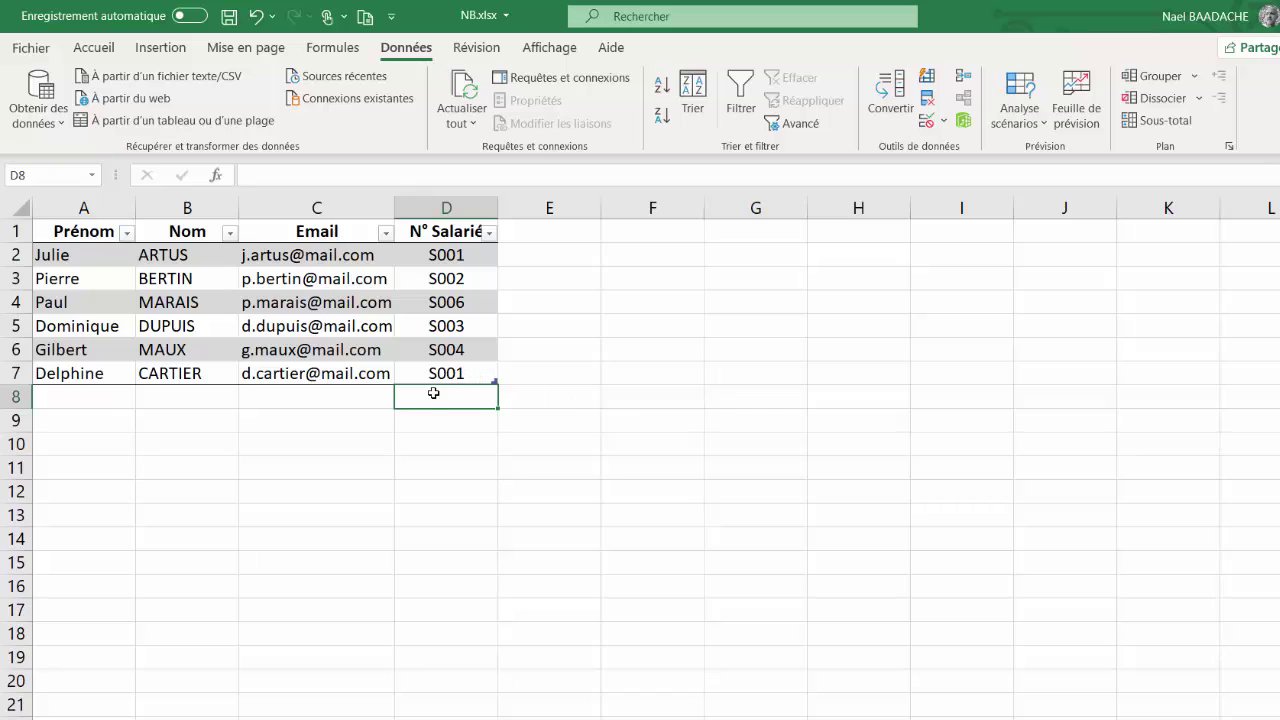
text(s001)
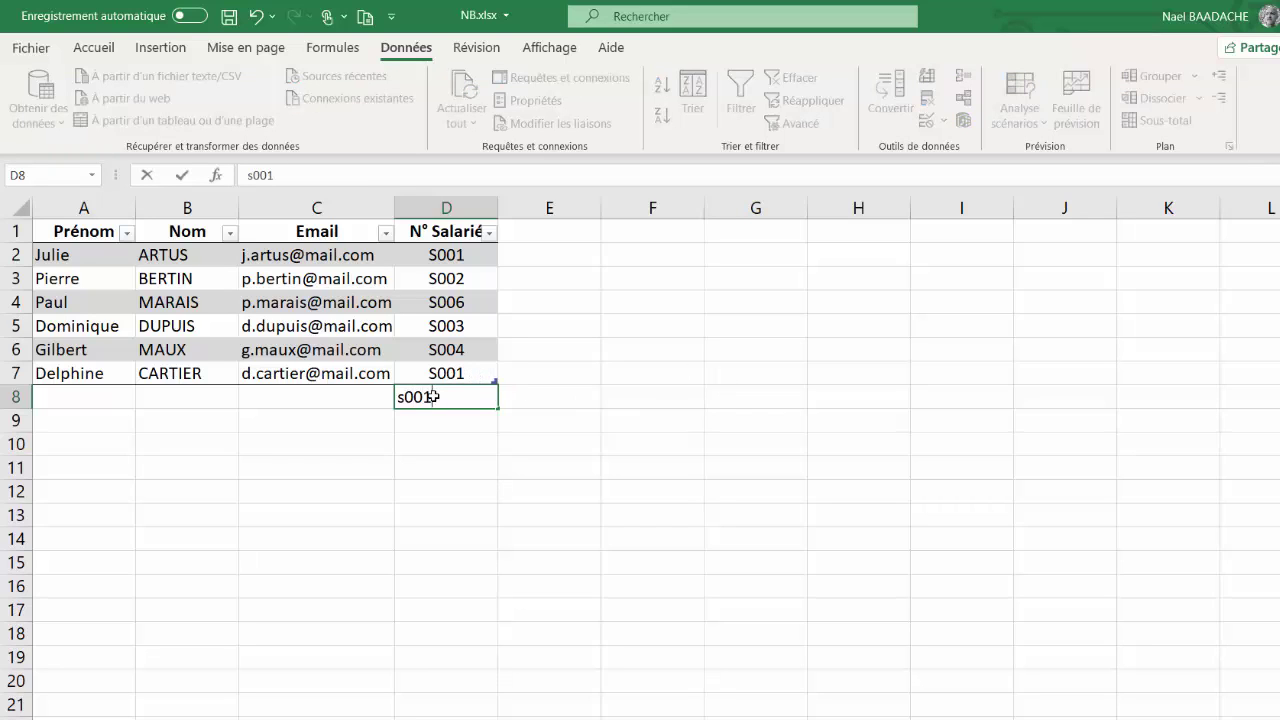
key(Return)
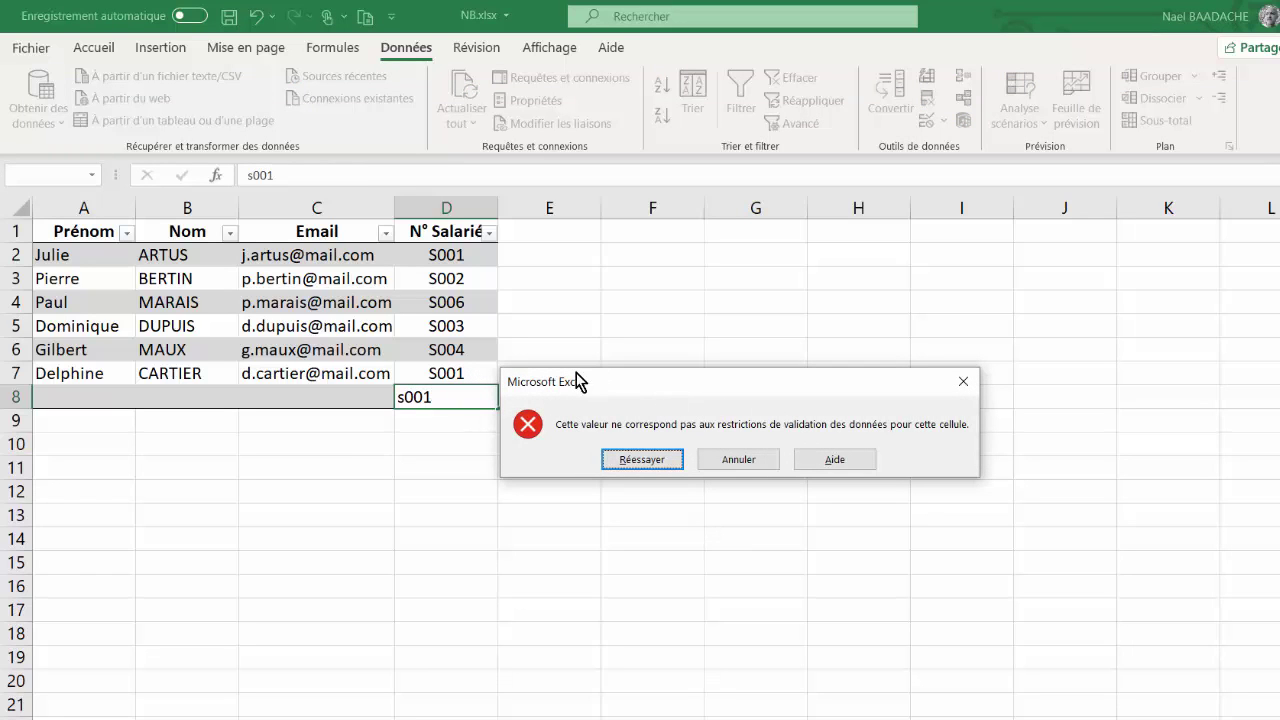
click(743, 464)
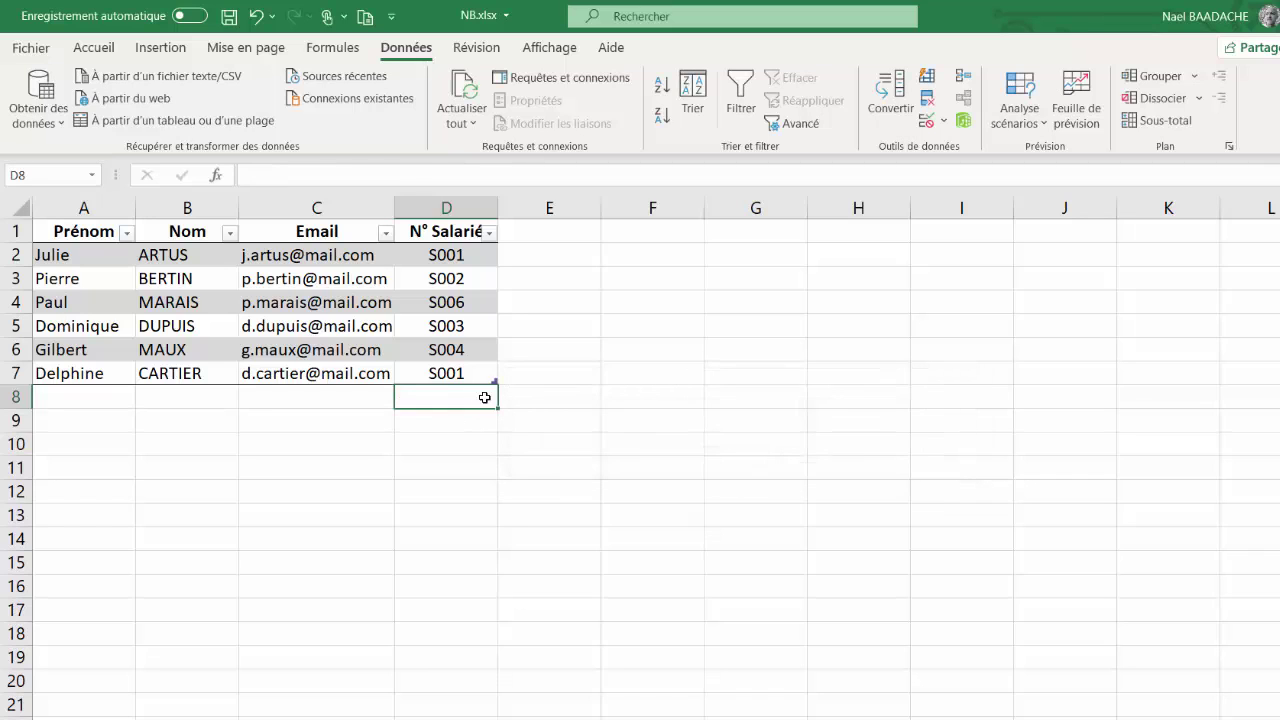
Step: In D8's validation error alert settings, try the alert styles and settle on Stop
click(943, 122)
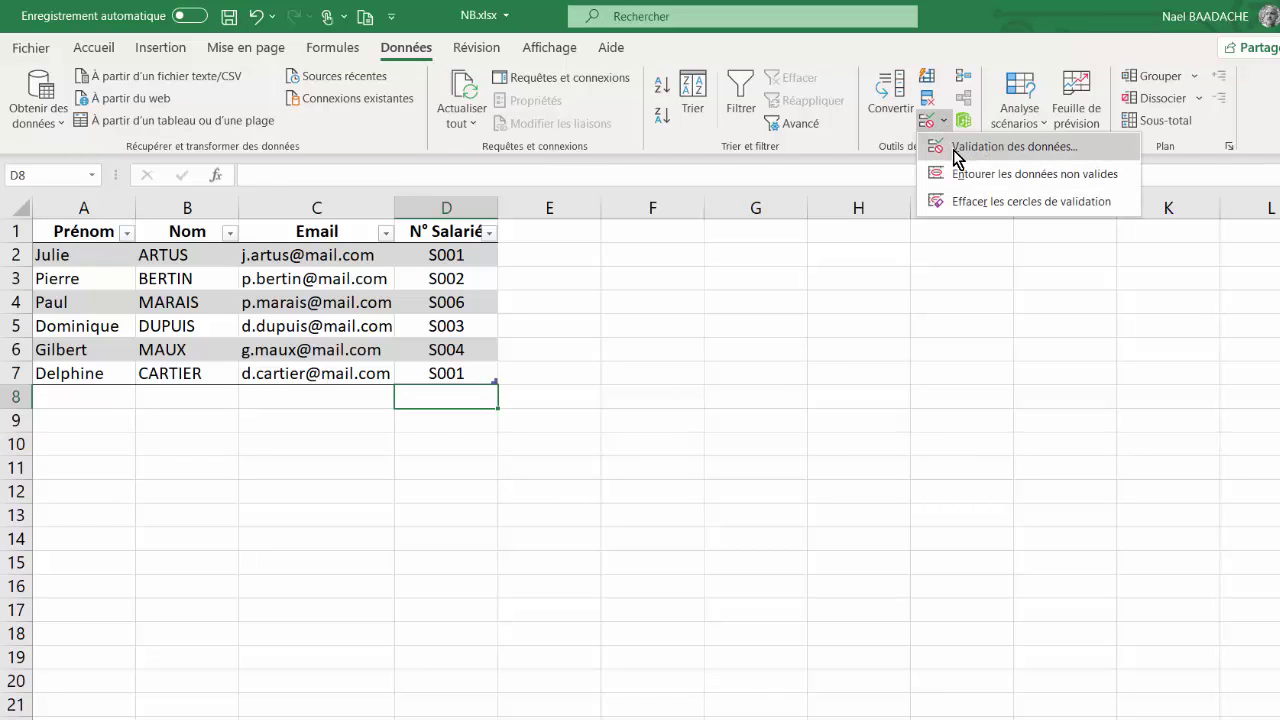
click(957, 152)
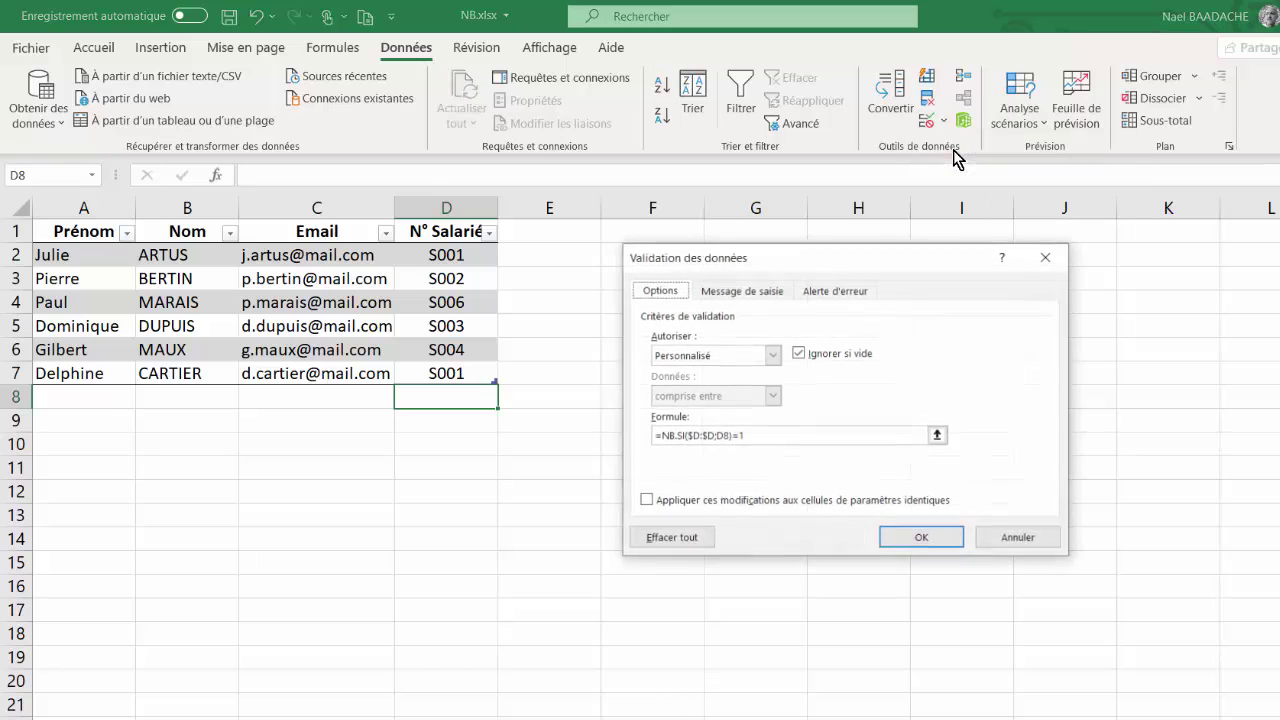
click(838, 292)
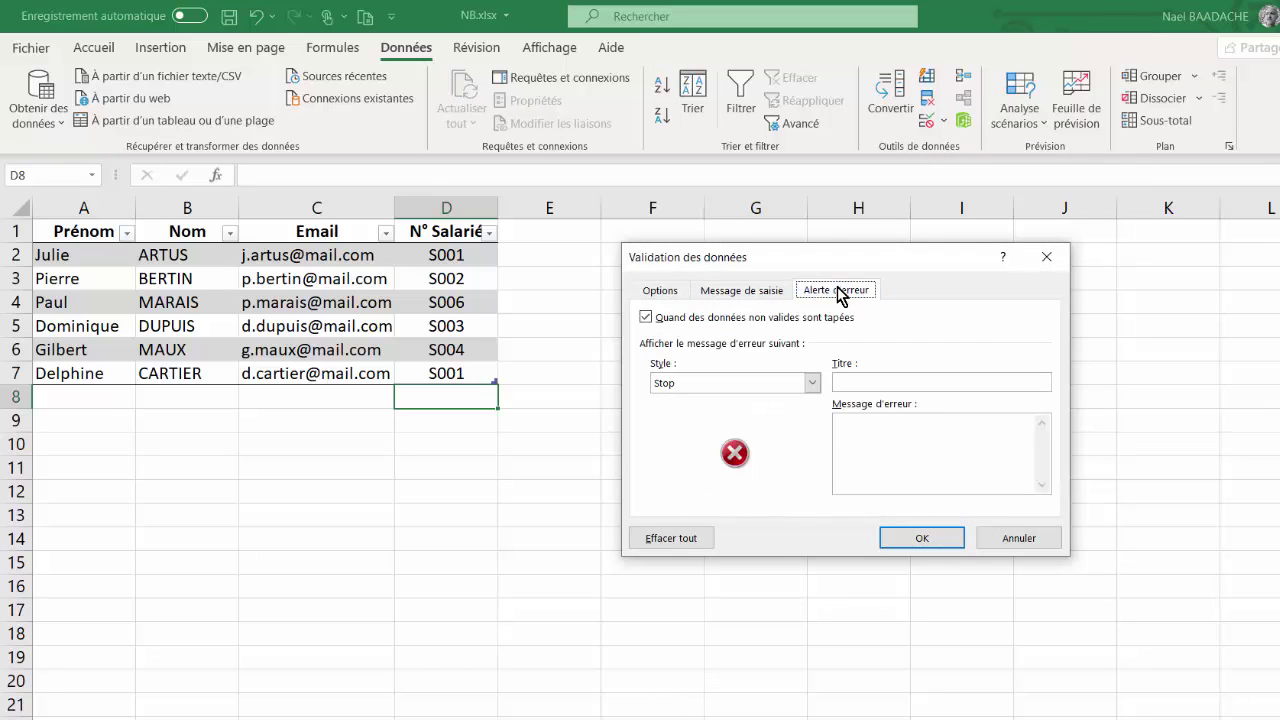
click(875, 381)
click(812, 384)
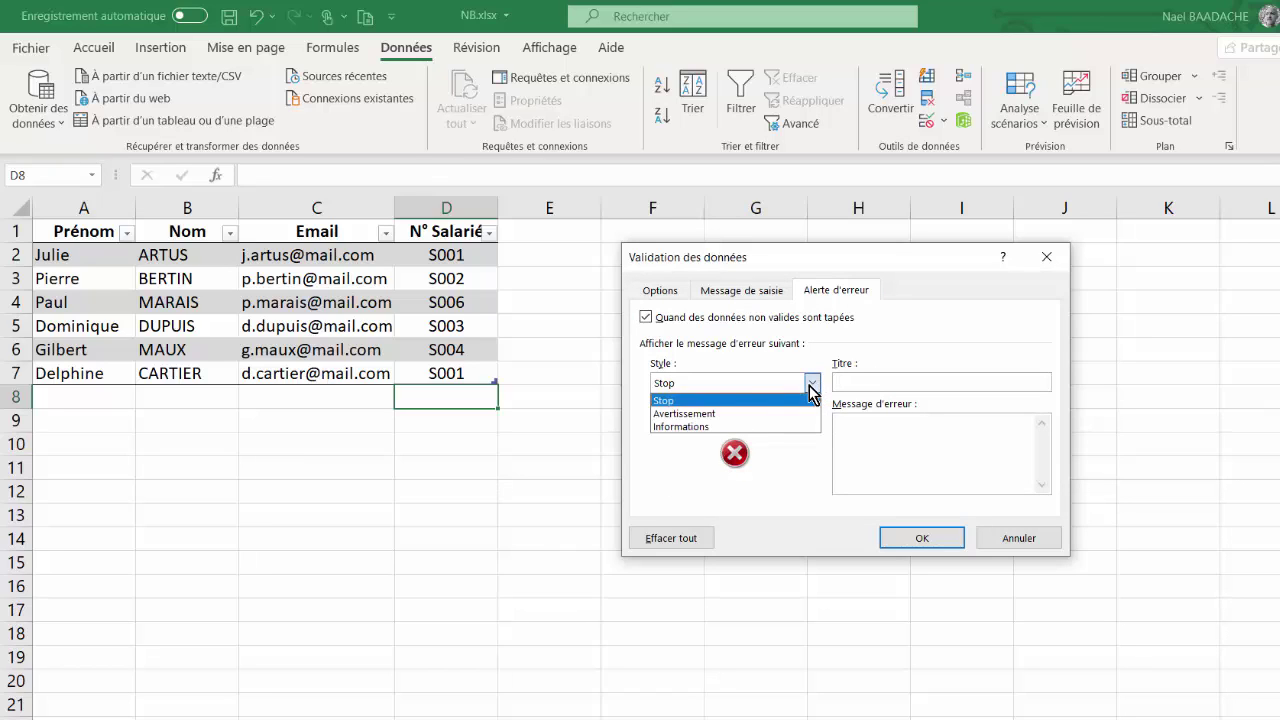
click(704, 412)
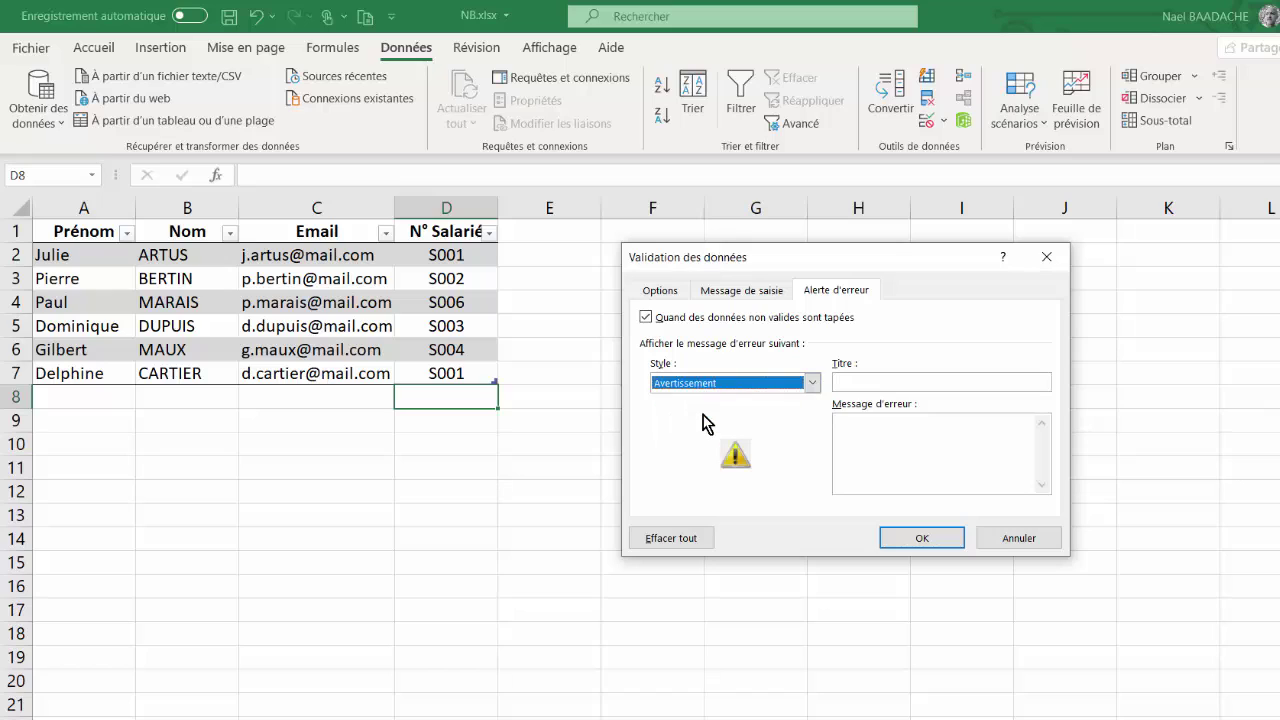
click(812, 384)
click(697, 425)
click(812, 382)
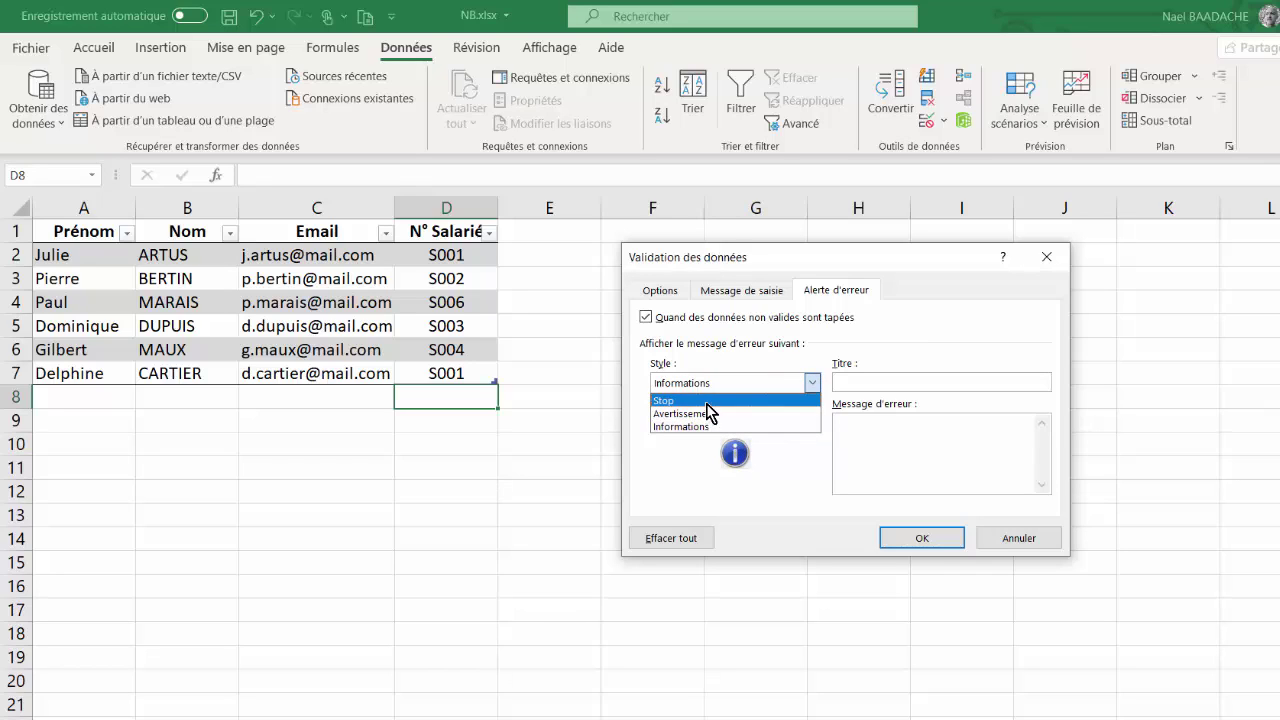
click(706, 401)
Step: Title the alert ATTENTION with message 'Le numéro du salarié existe déjà' and confirm
click(851, 382)
text(A)
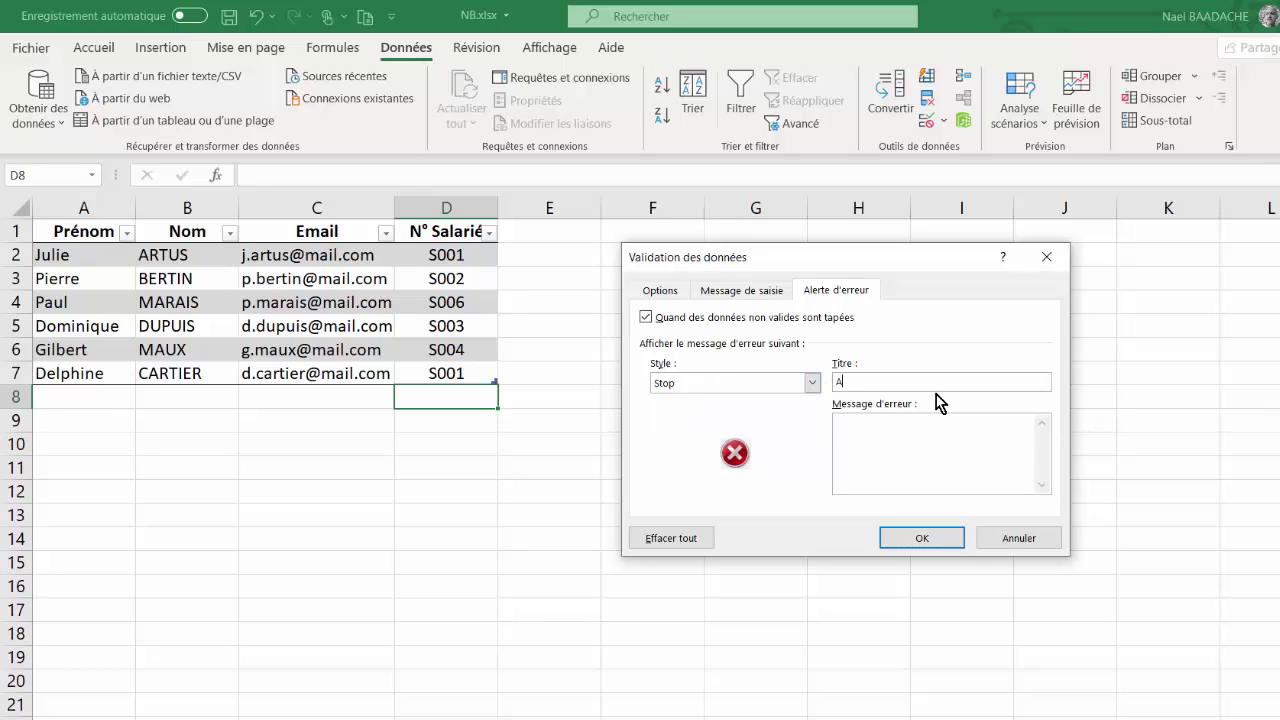
text(TTENTION)
click(855, 421)
text(Le )
text(numéro d)
text(u salarié )
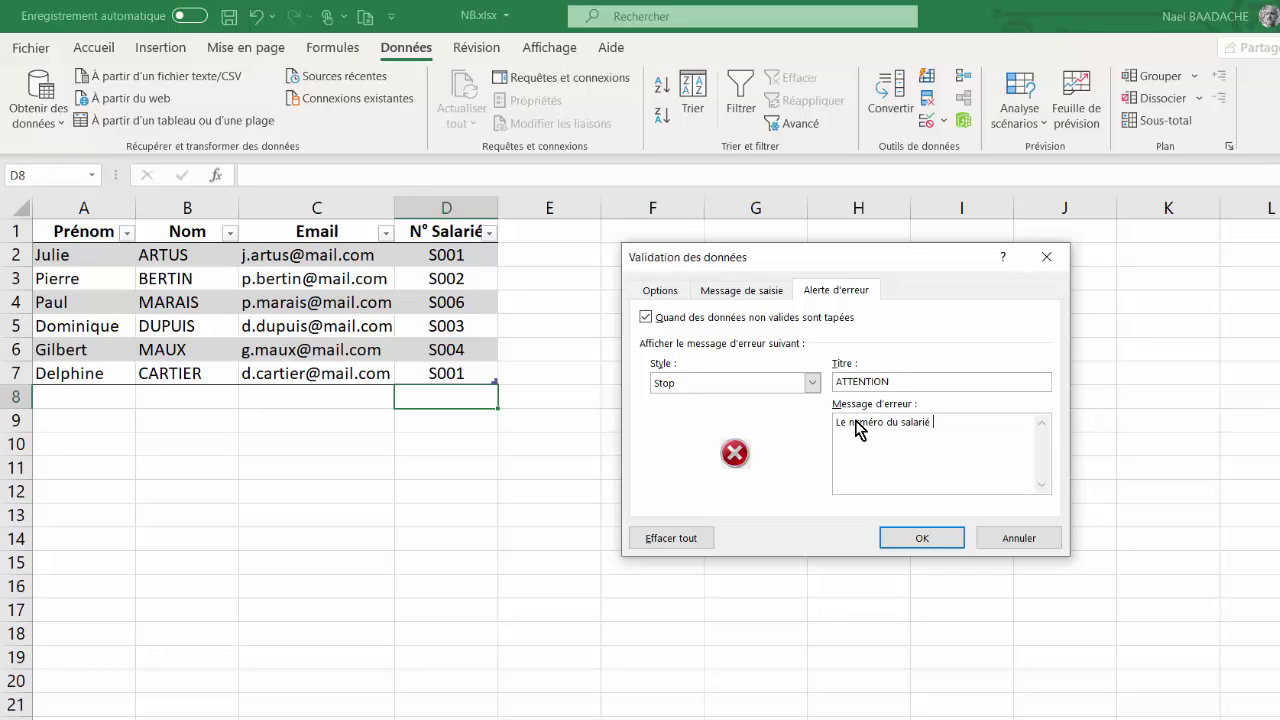
text(existe d)
text(éjà !)
click(921, 540)
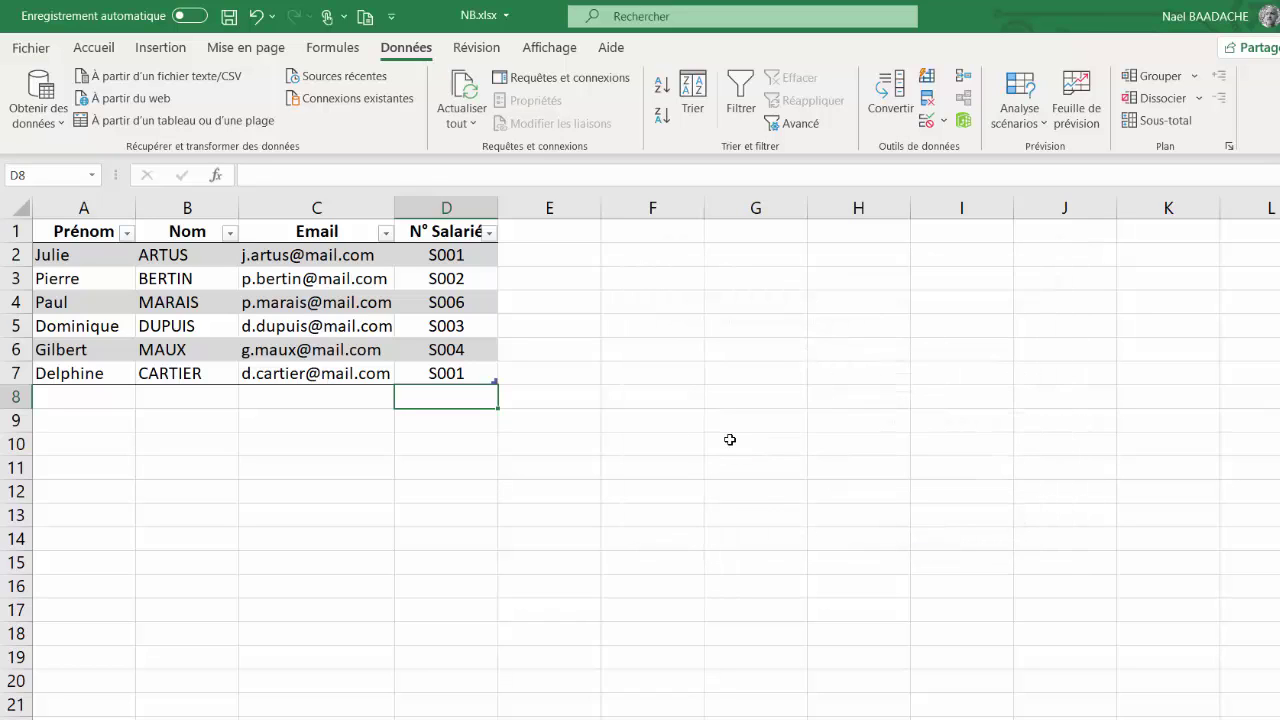
Step: Enter S001 in D8, see the ATTENTION alert, and cancel the rejected entry
text(S001)
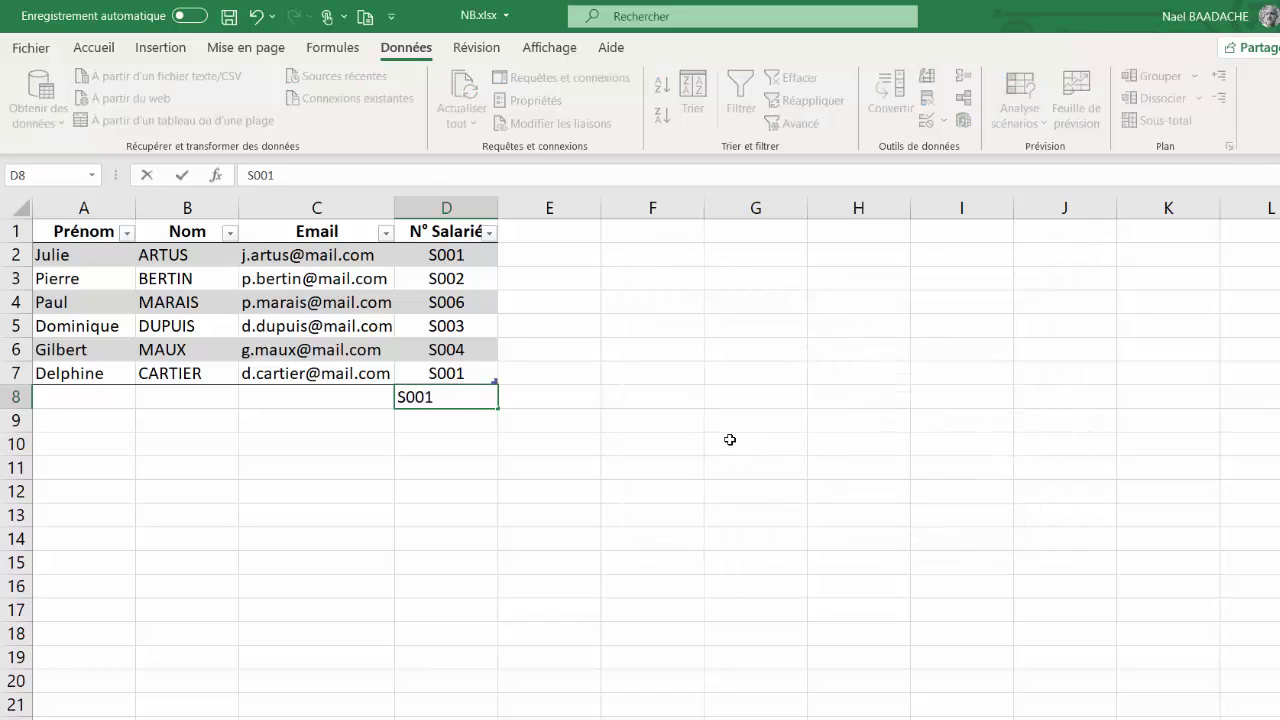
key(Return)
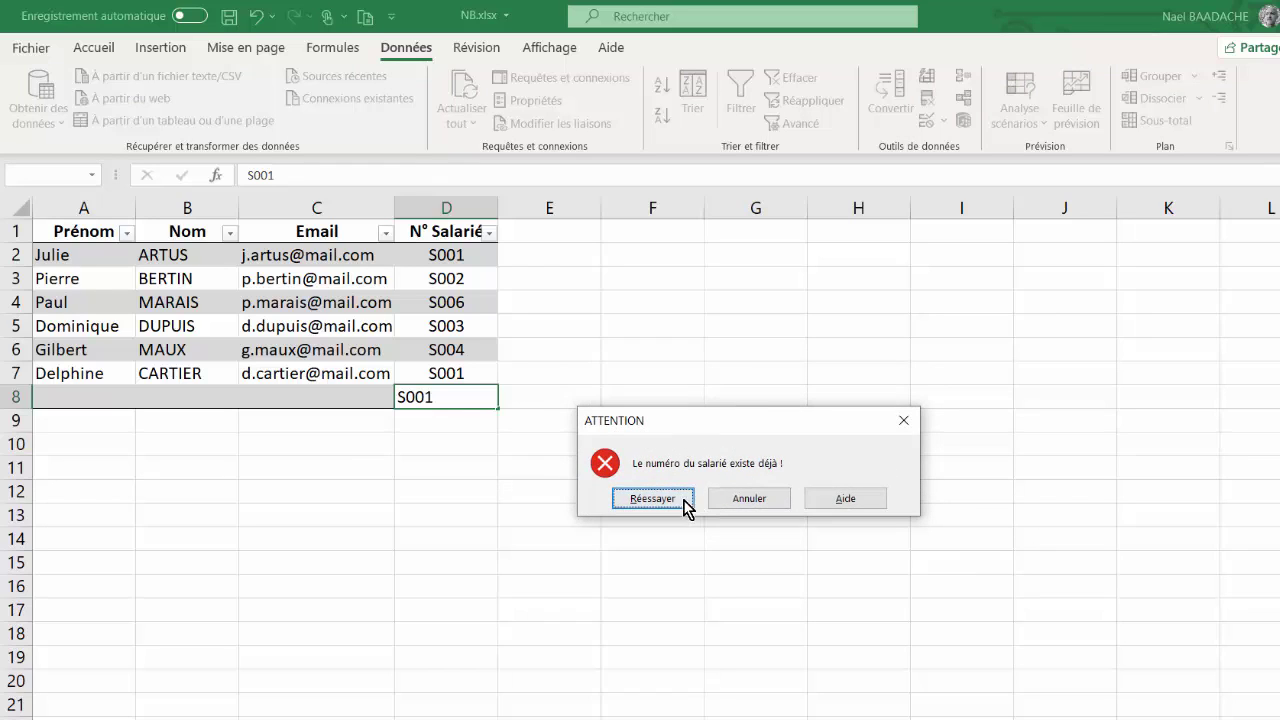
click(652, 498)
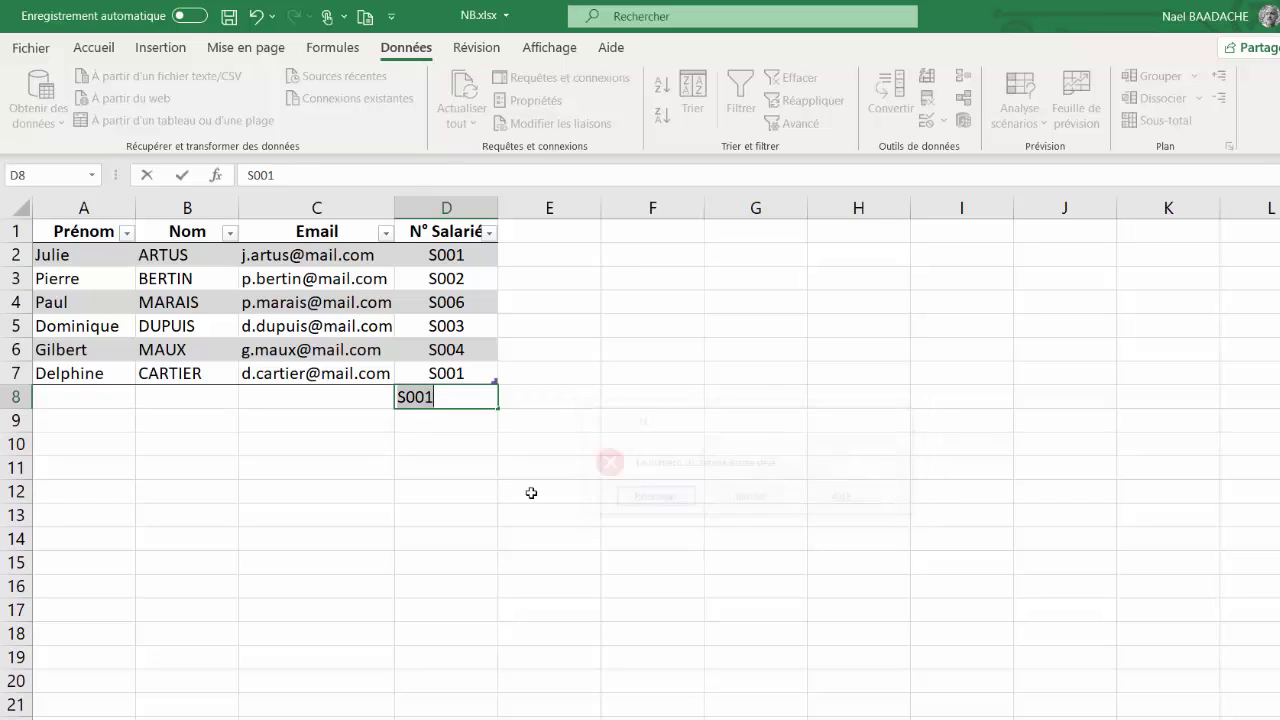
key(Escape)
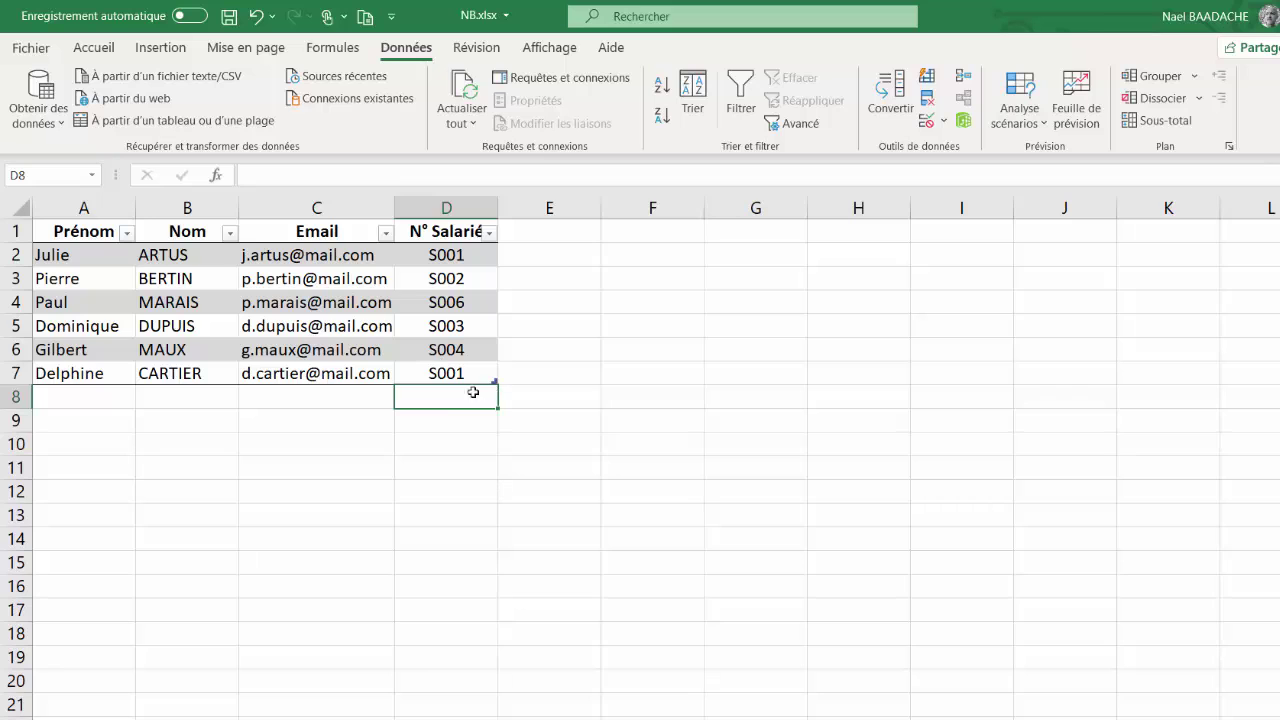
click(448, 203)
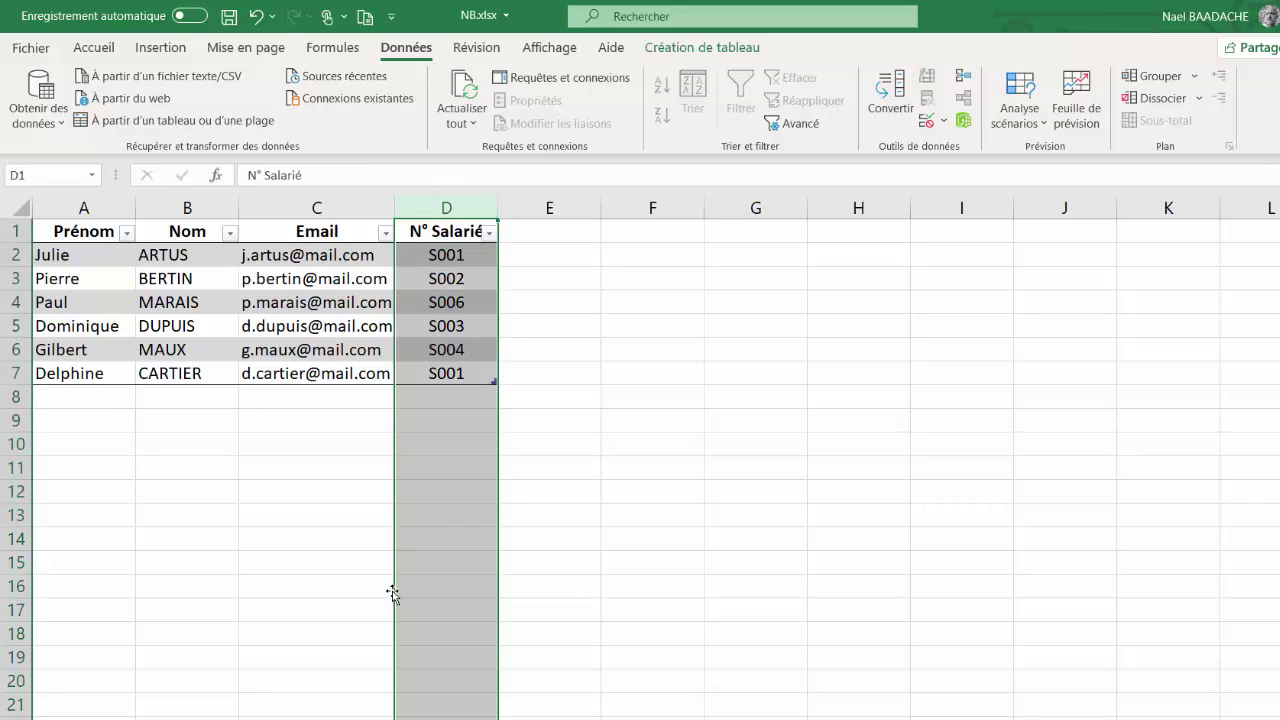
Step: Copy D8 and paste only its validation rule onto all of column D
click(441, 396)
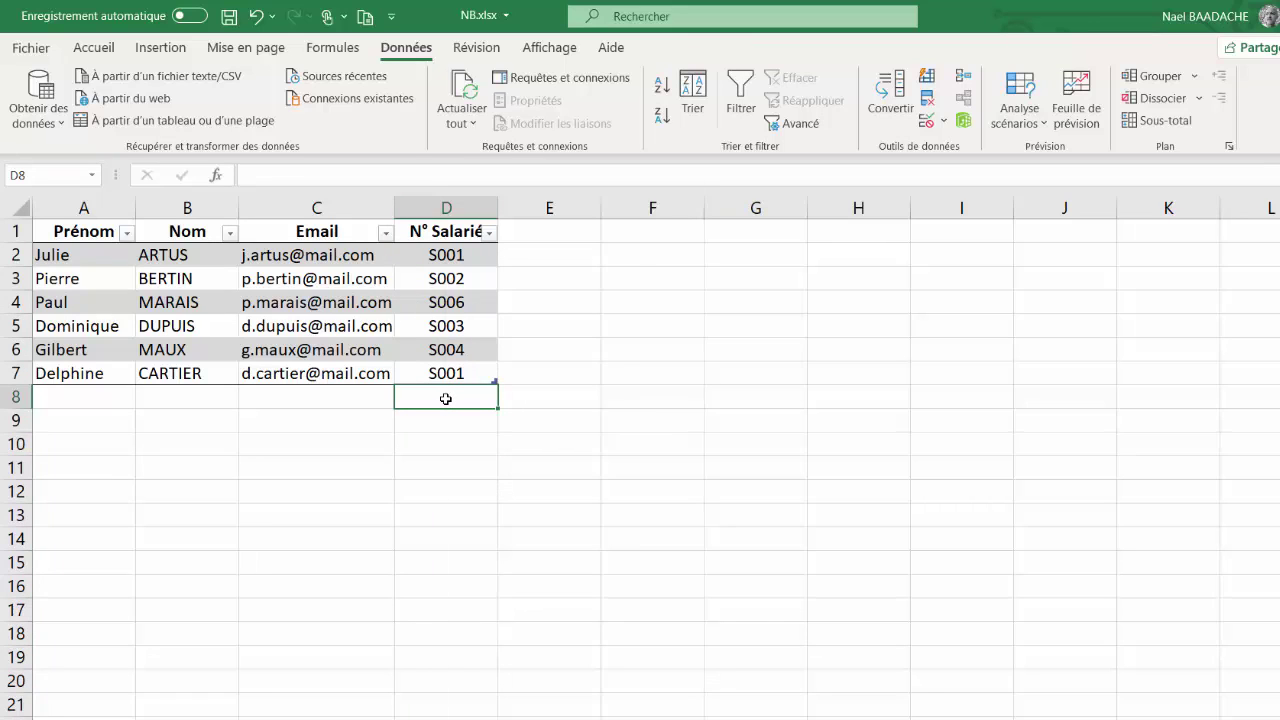
right_click(446, 399)
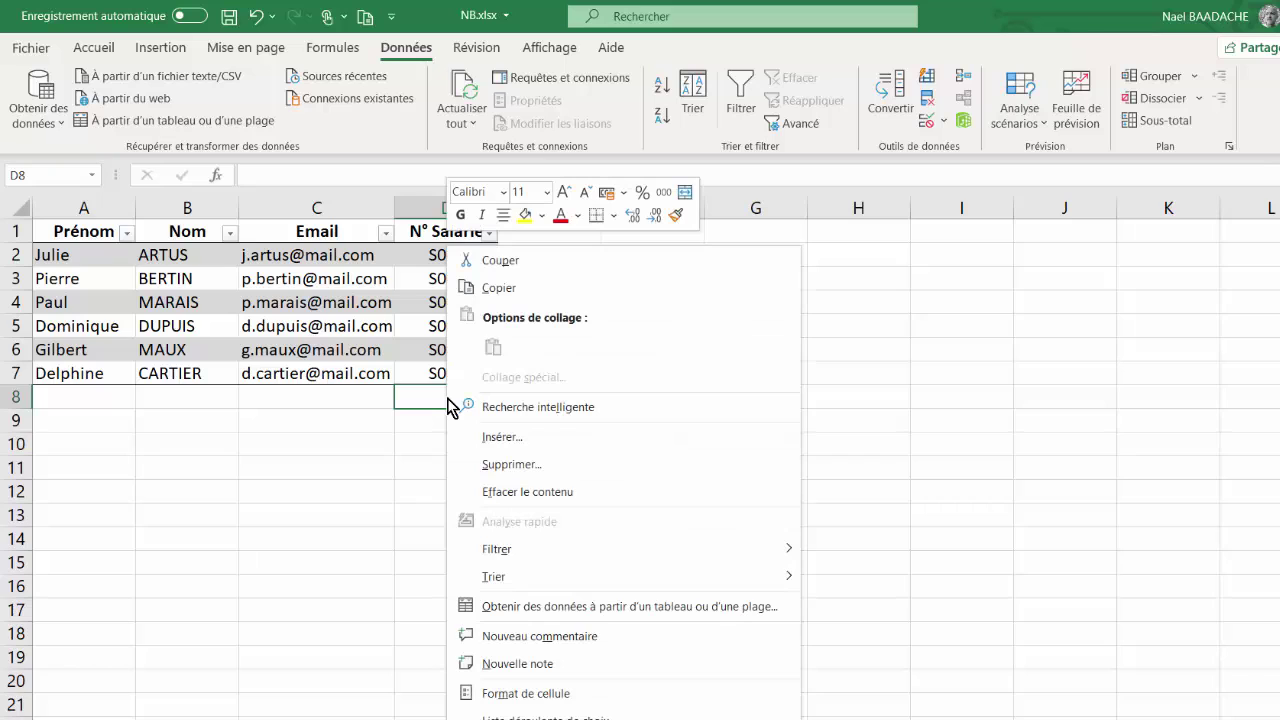
click(496, 288)
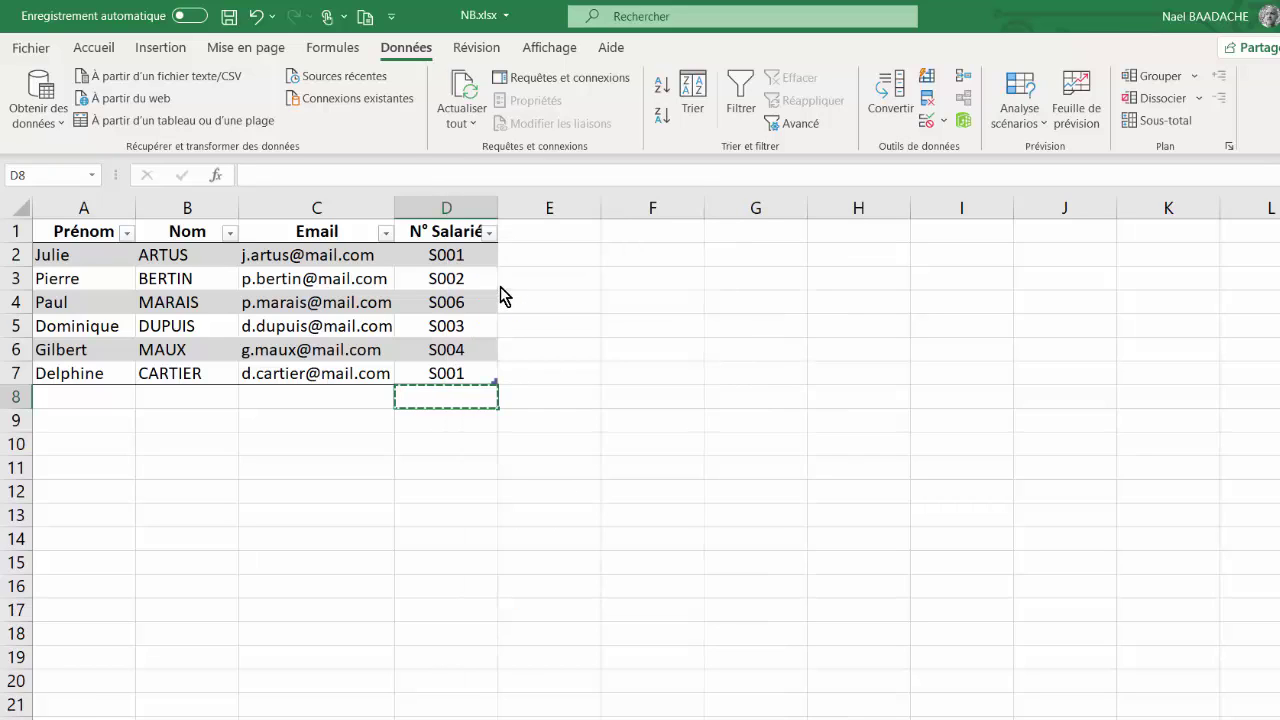
click(447, 206)
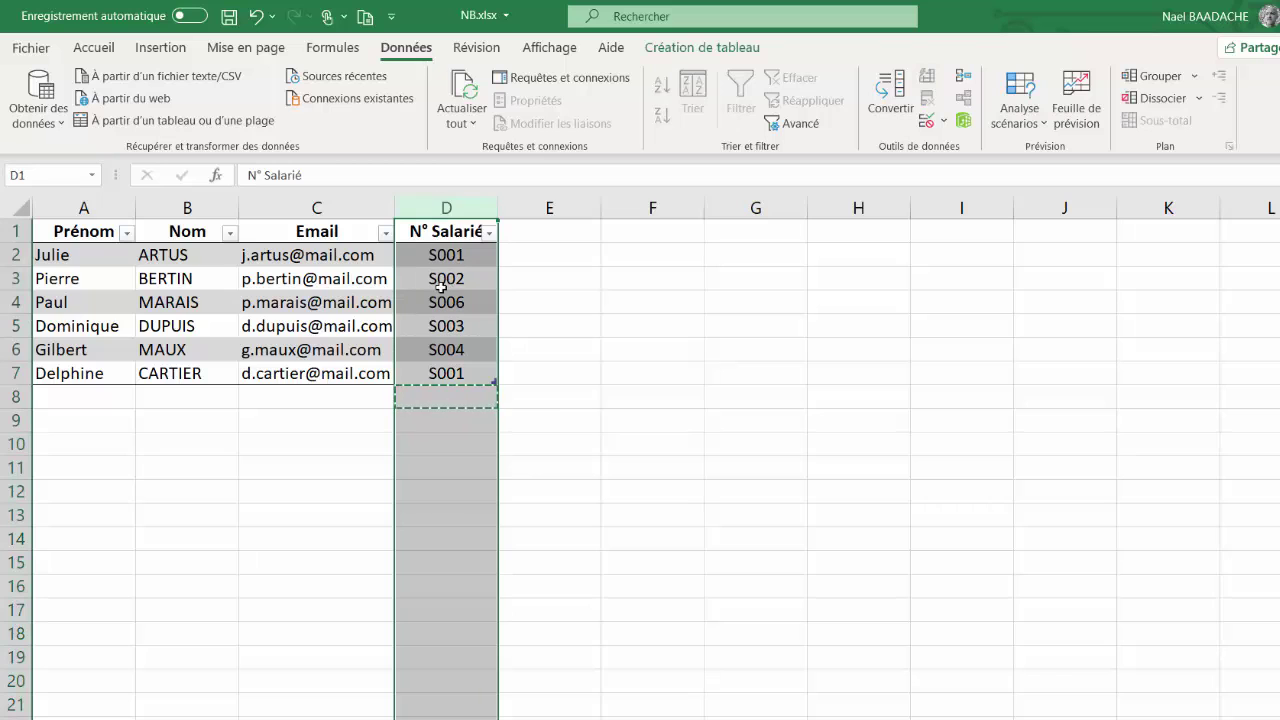
click(93, 48)
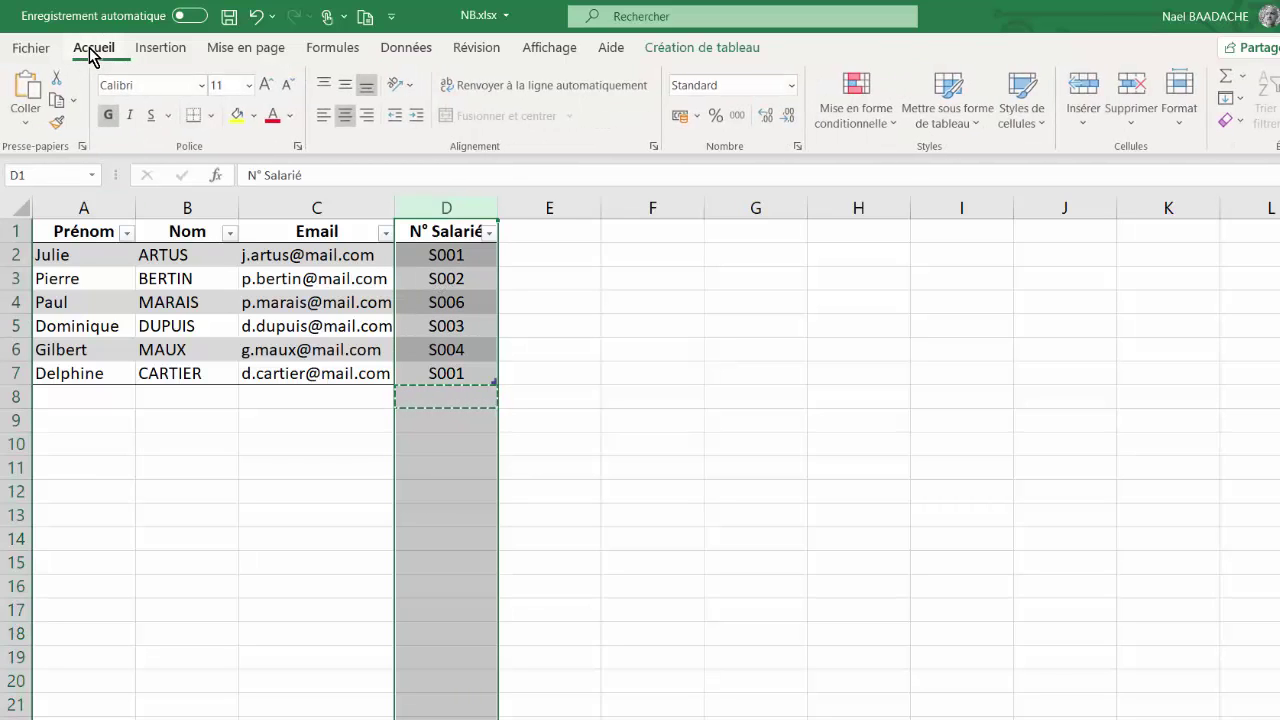
click(27, 122)
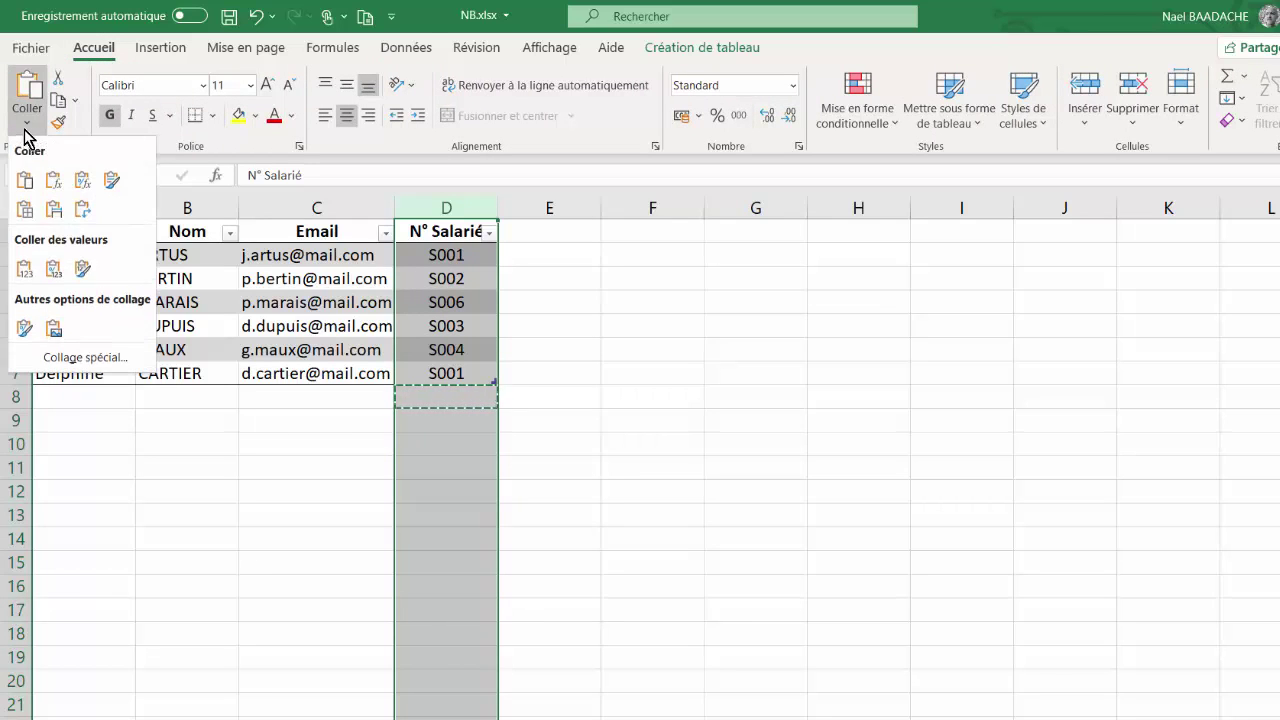
click(66, 358)
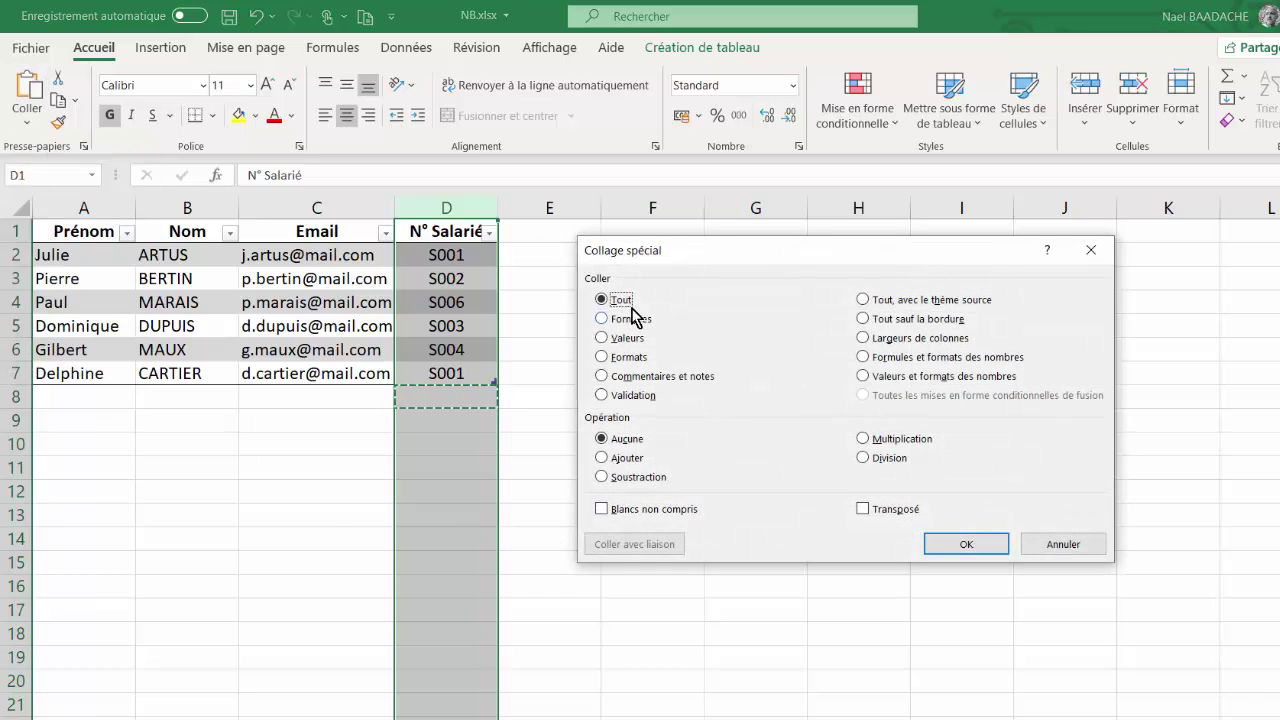
click(601, 396)
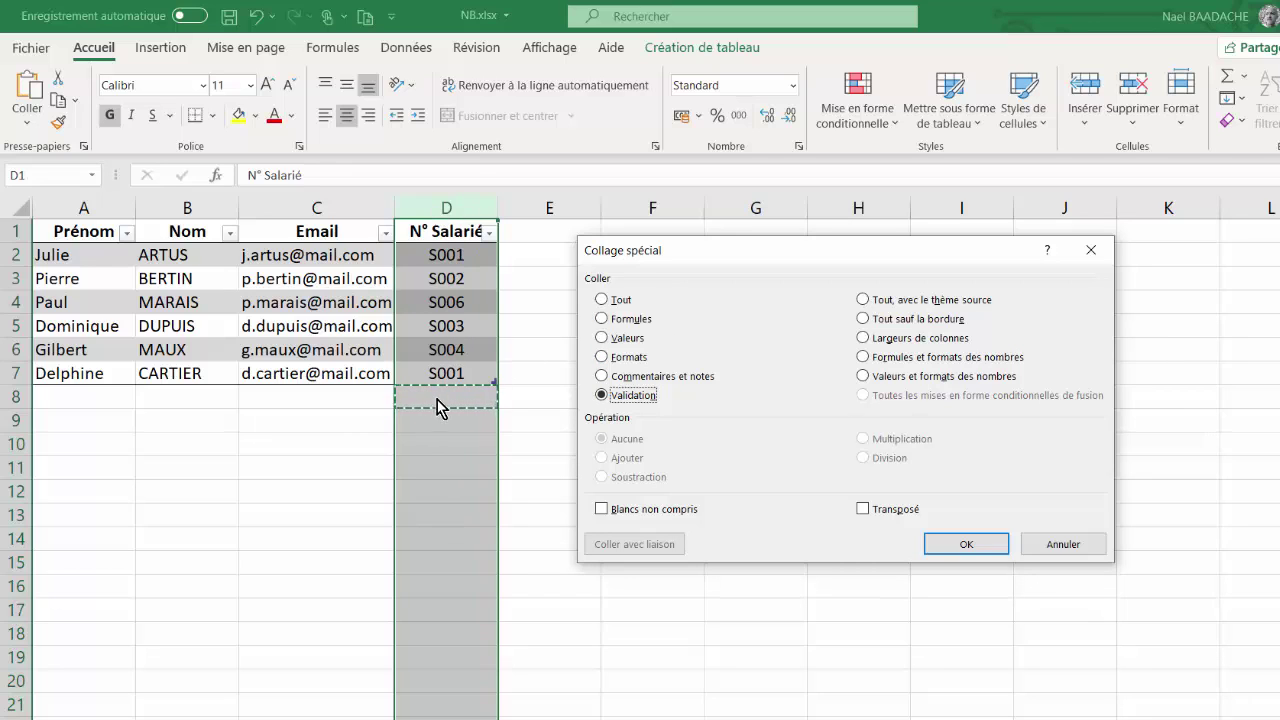
click(968, 546)
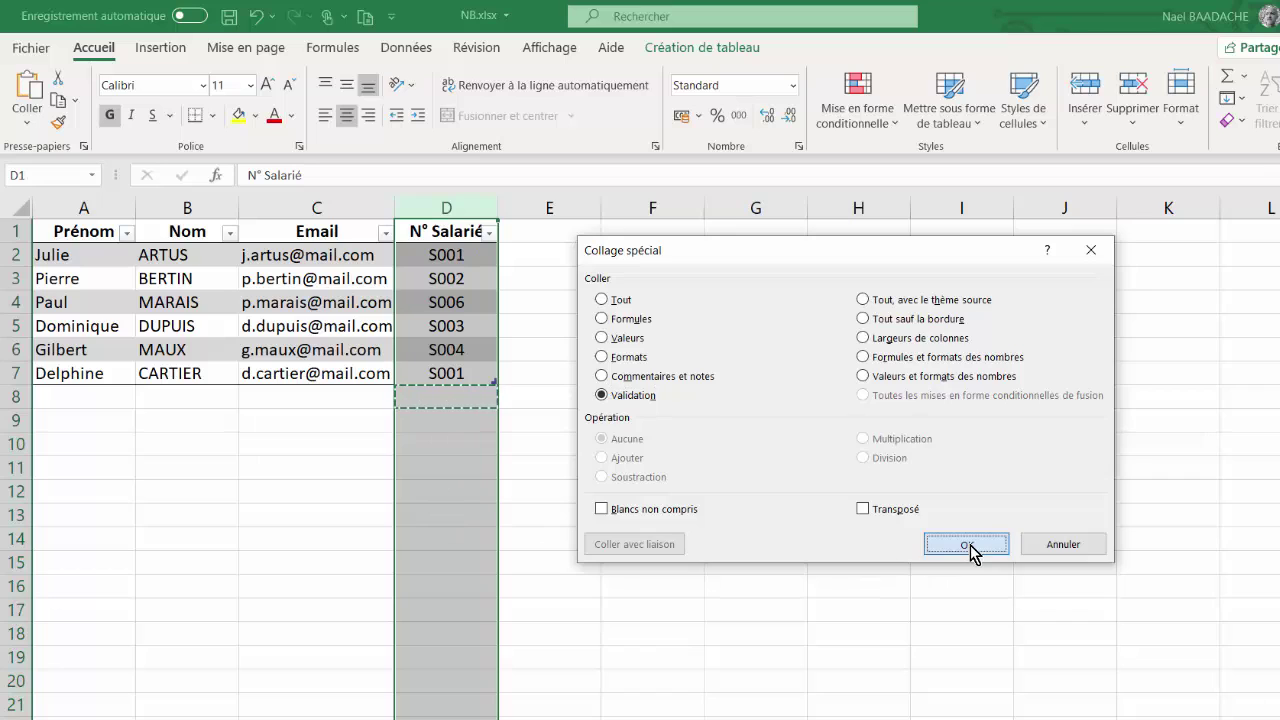
key(Escape)
click(469, 397)
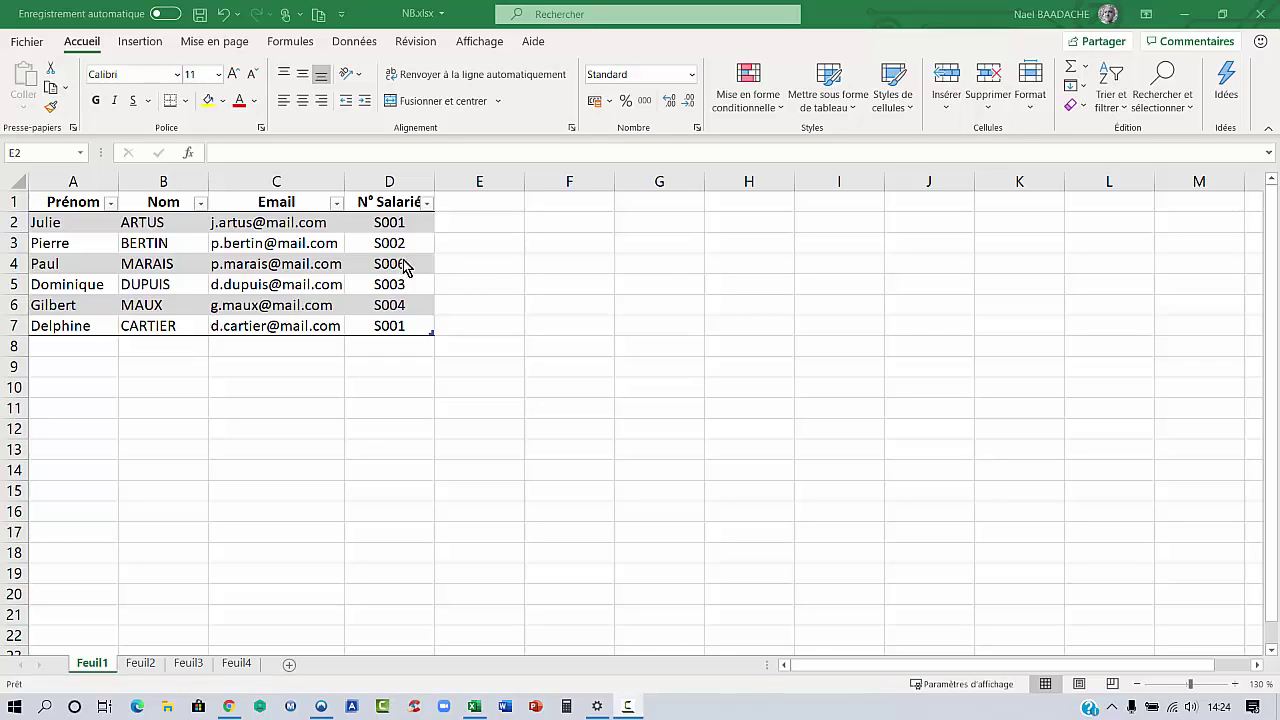
Step: Enter the header NB.SI.ENS in E1 to extend the table, then start =nb.SI.ens( in E2
click(503, 202)
key(BackSpace)
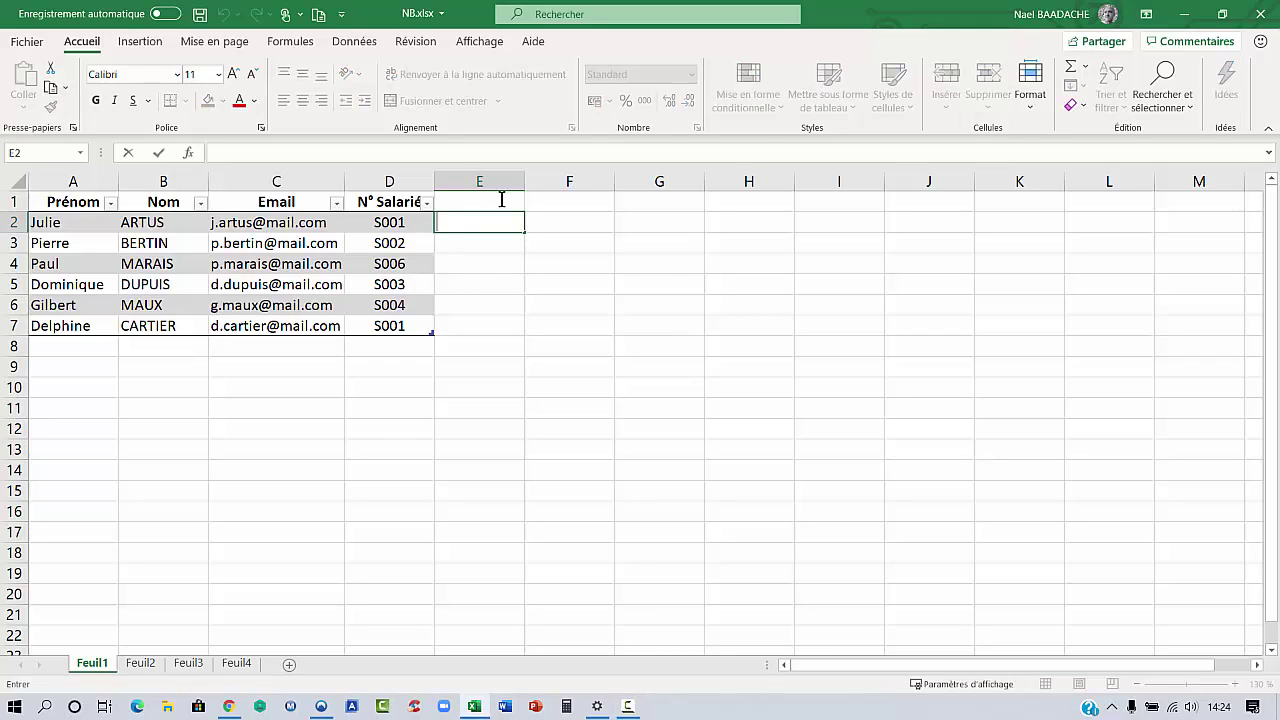
key(Escape)
click(479, 200)
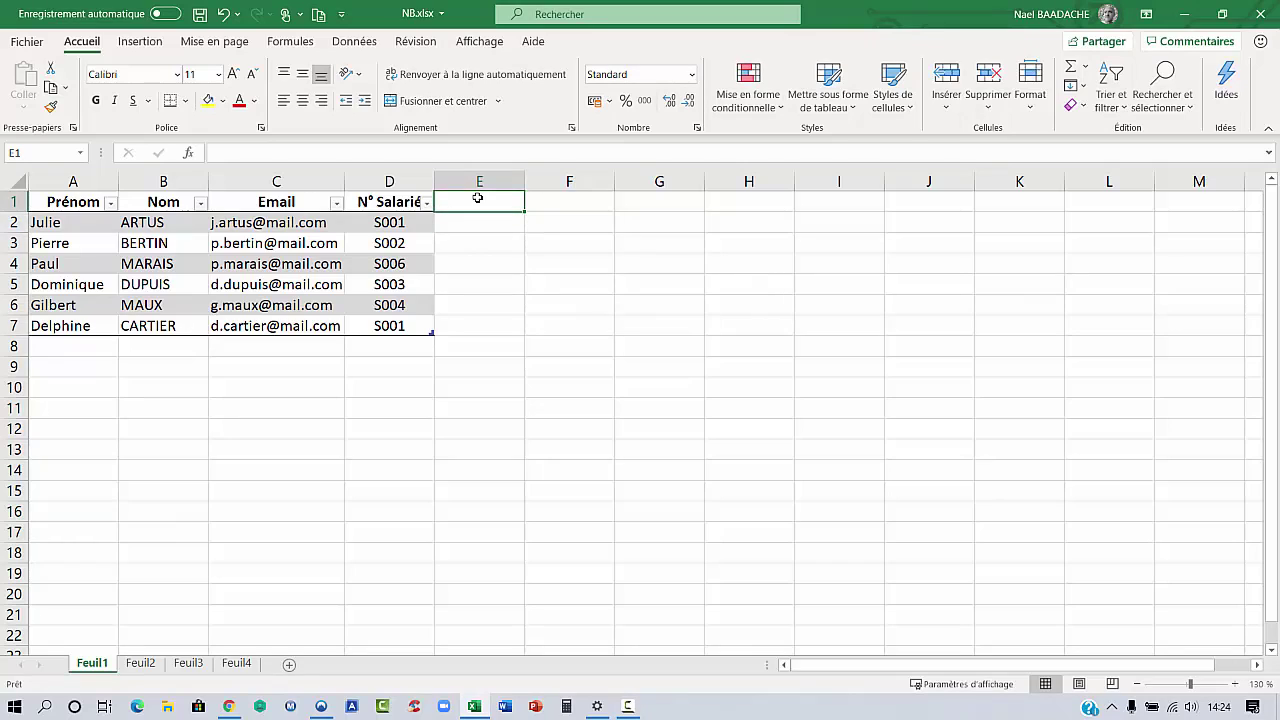
text(NB)
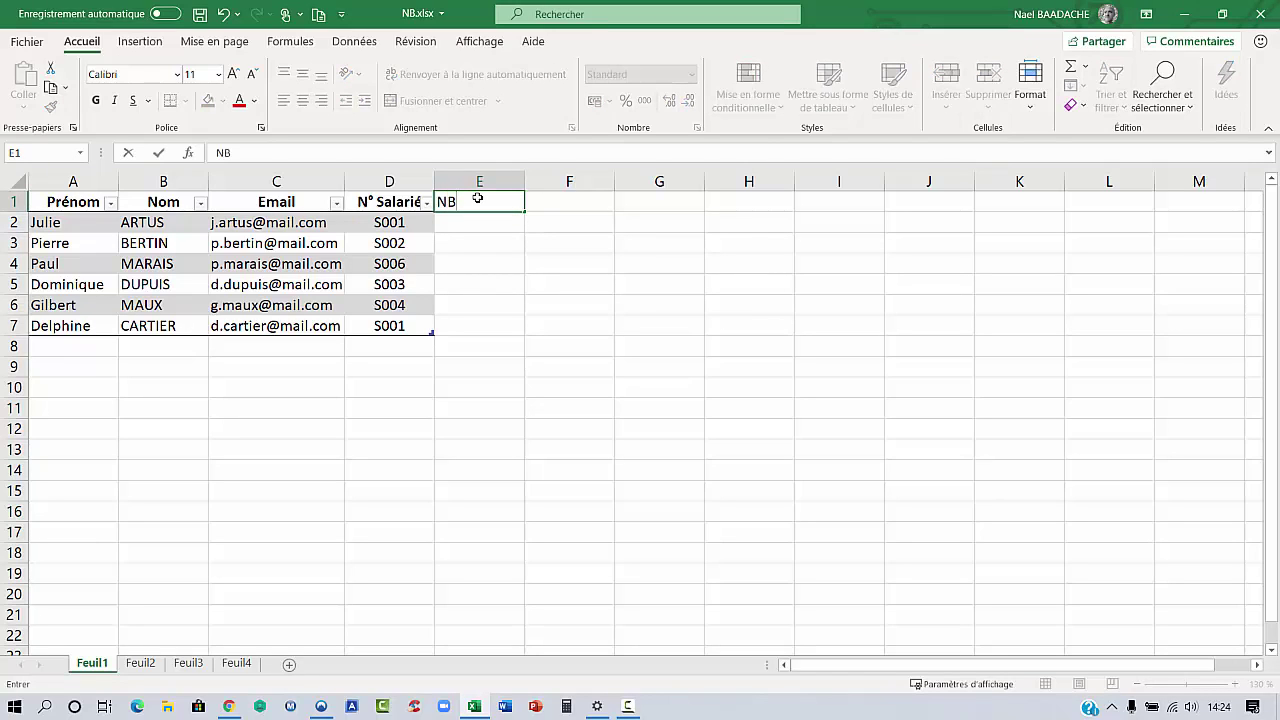
text(.SI.ENS)
key(Return)
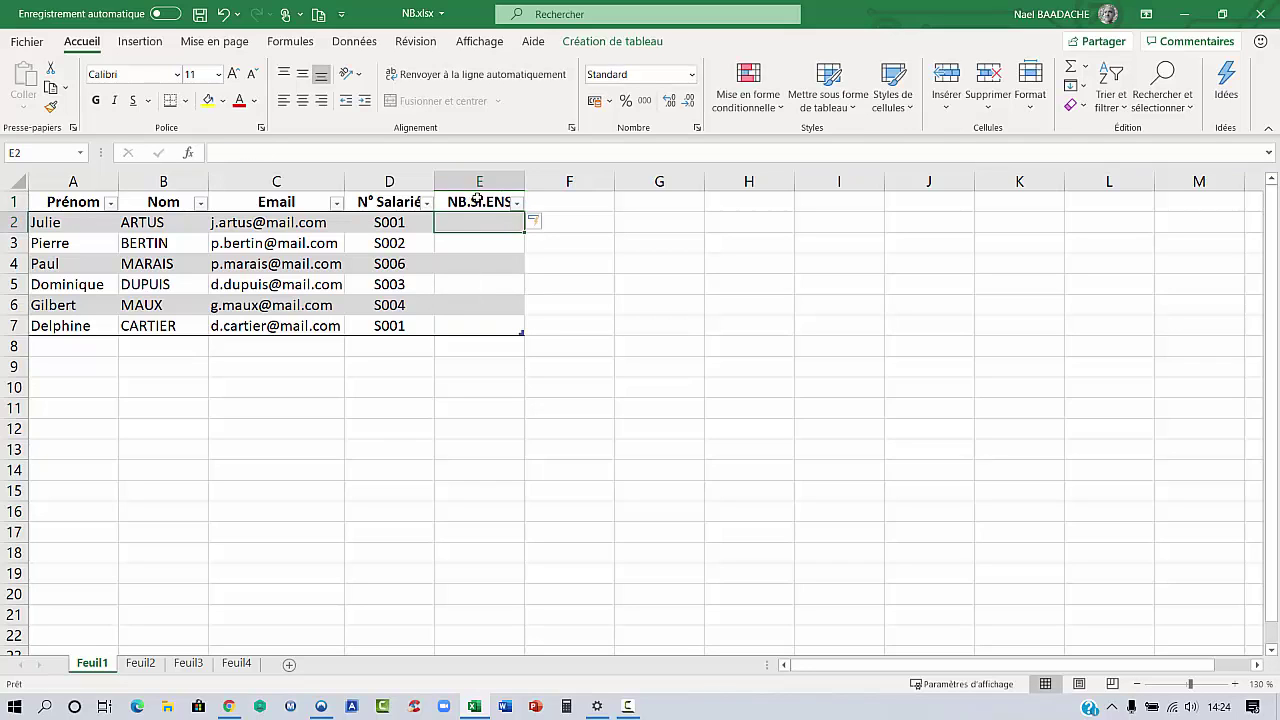
text(=)
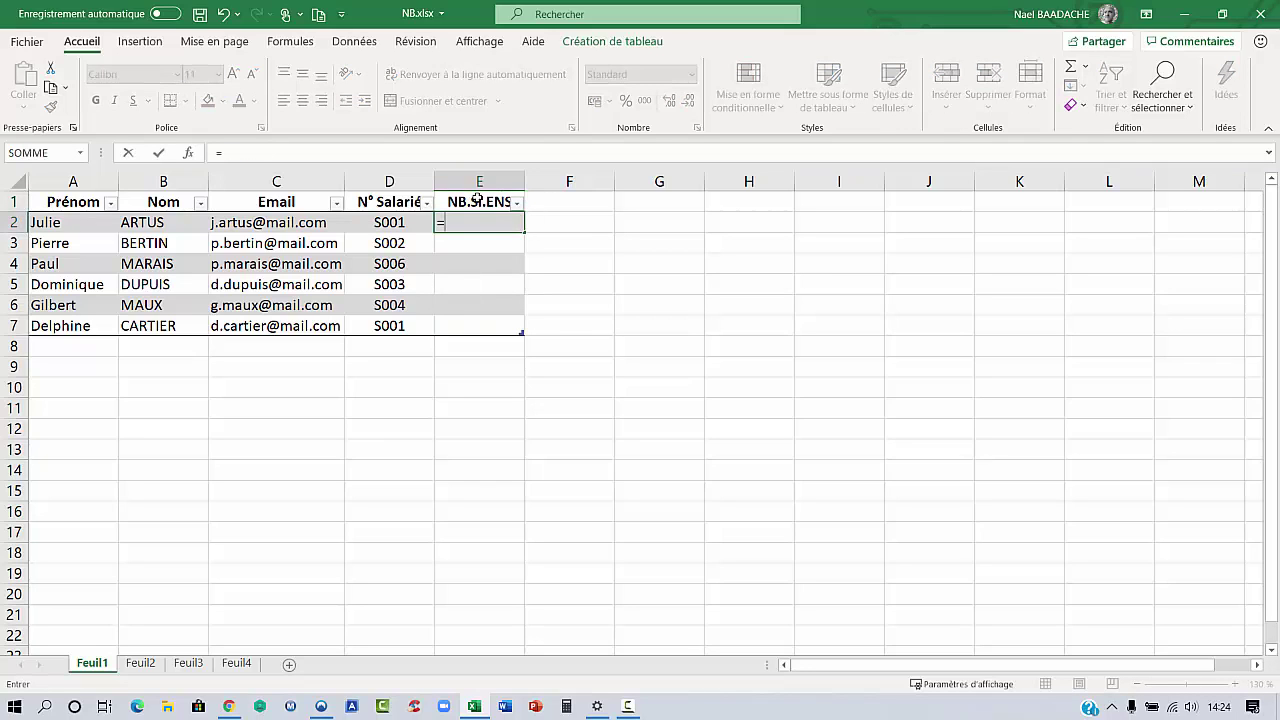
text(nb.SI.)
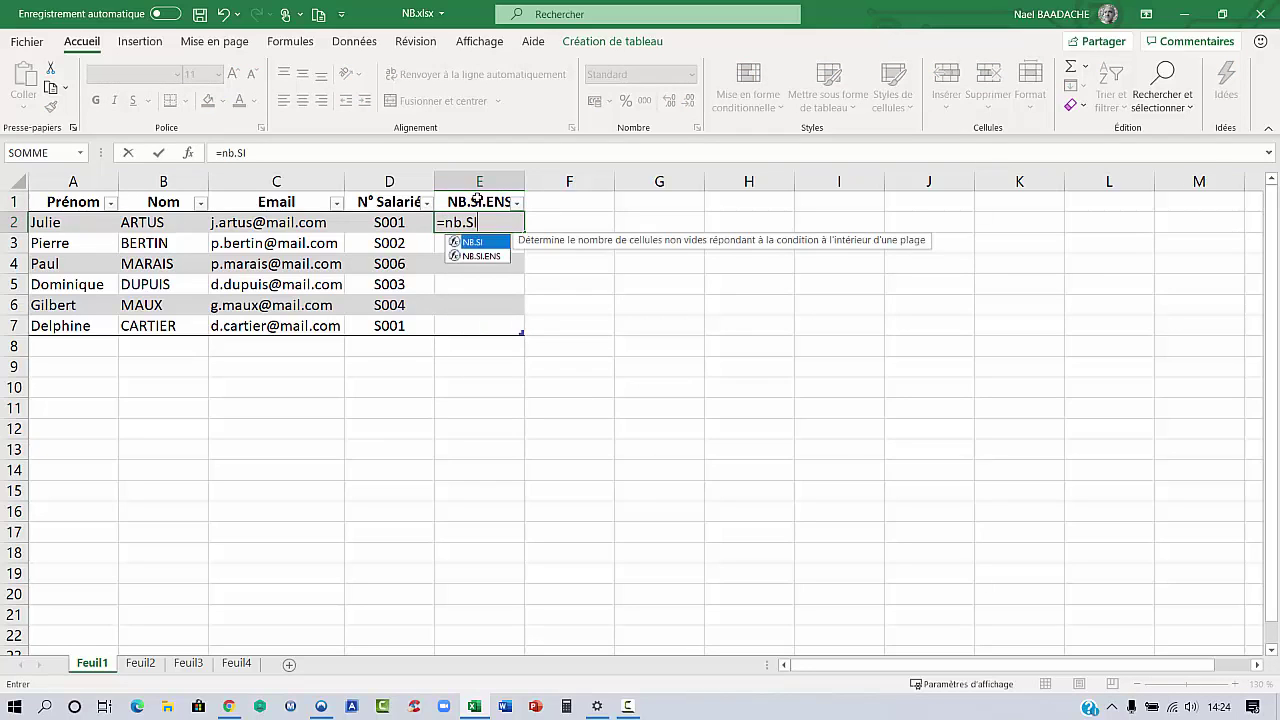
text(ens)
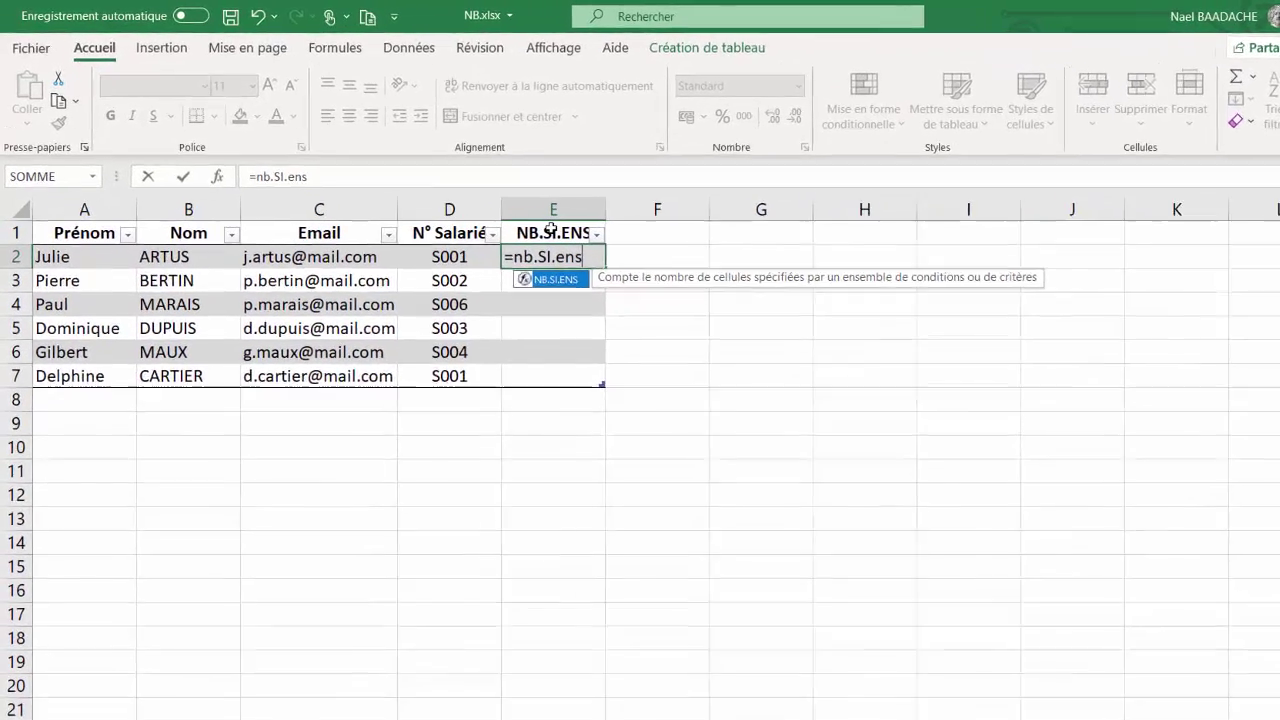
text(()
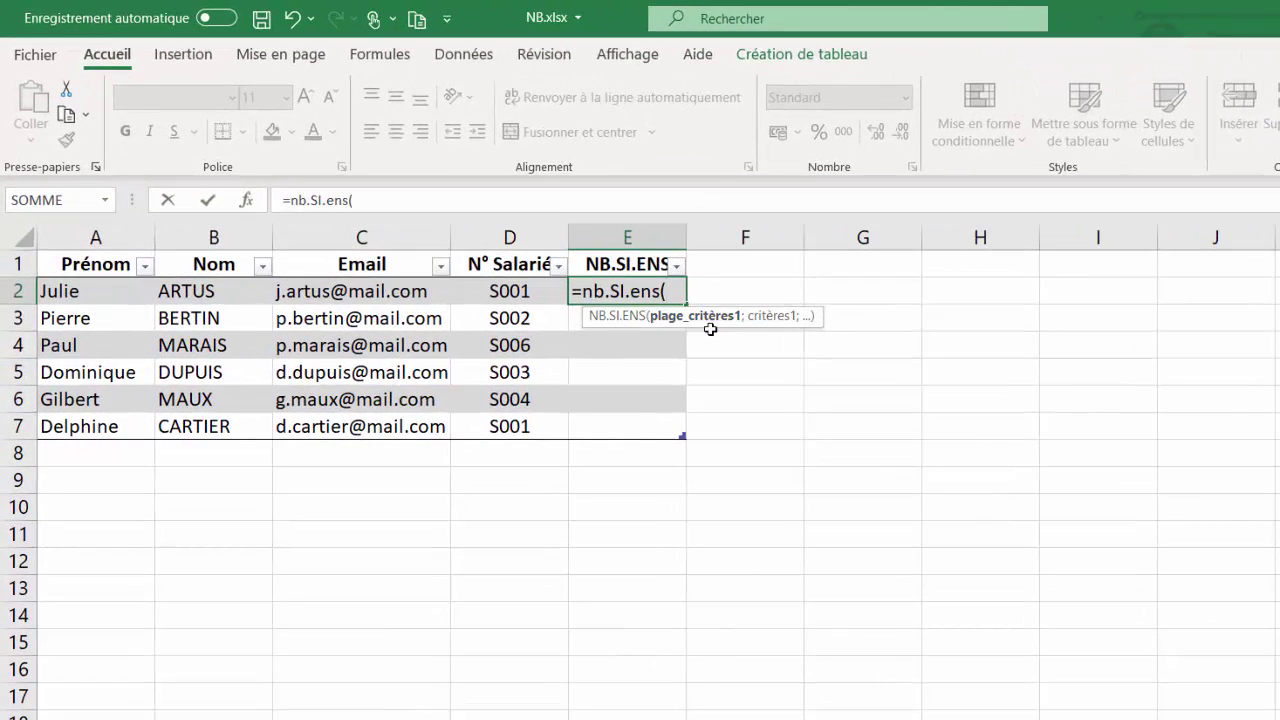
drag(710, 329, 740, 360)
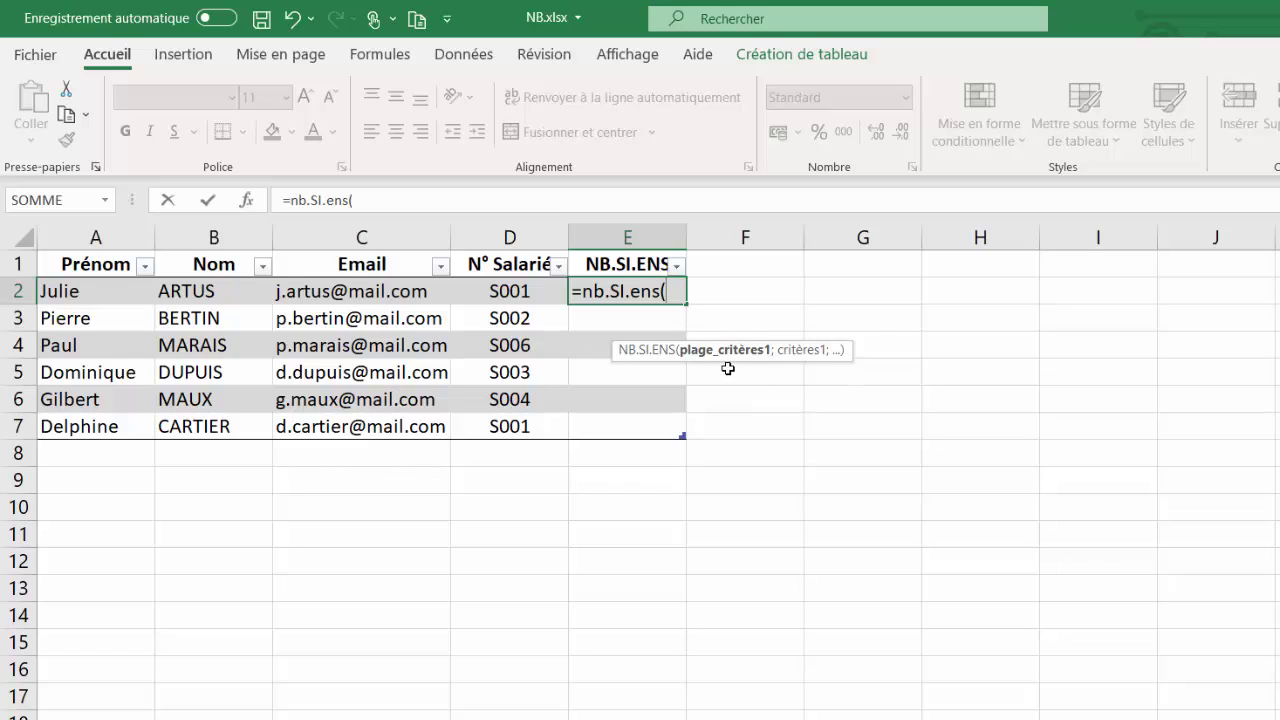
click(96, 236)
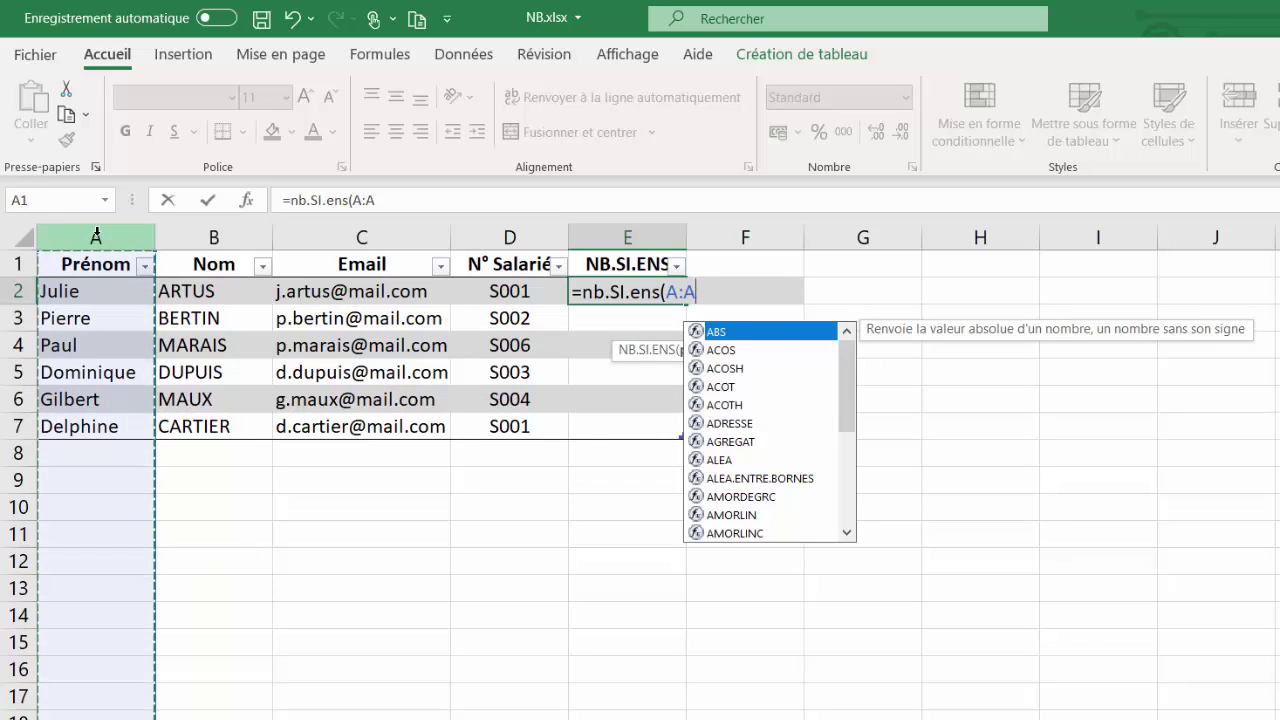
key(F4)
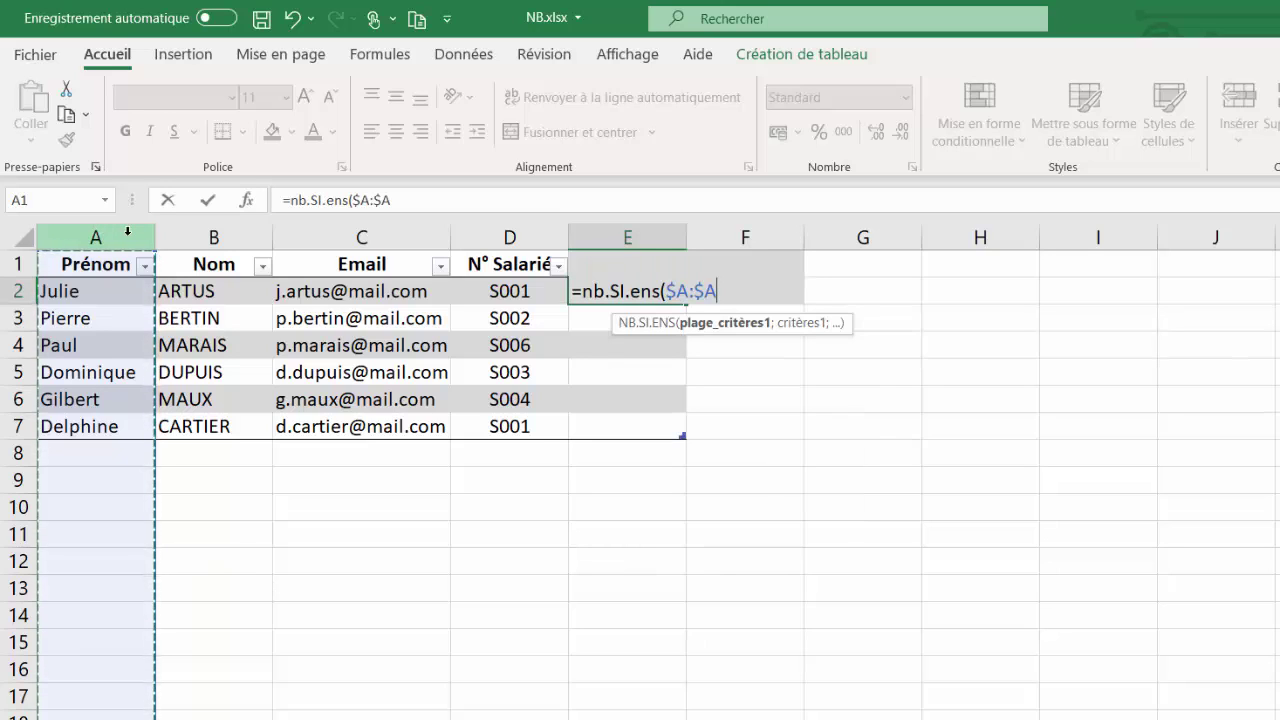
text(;)
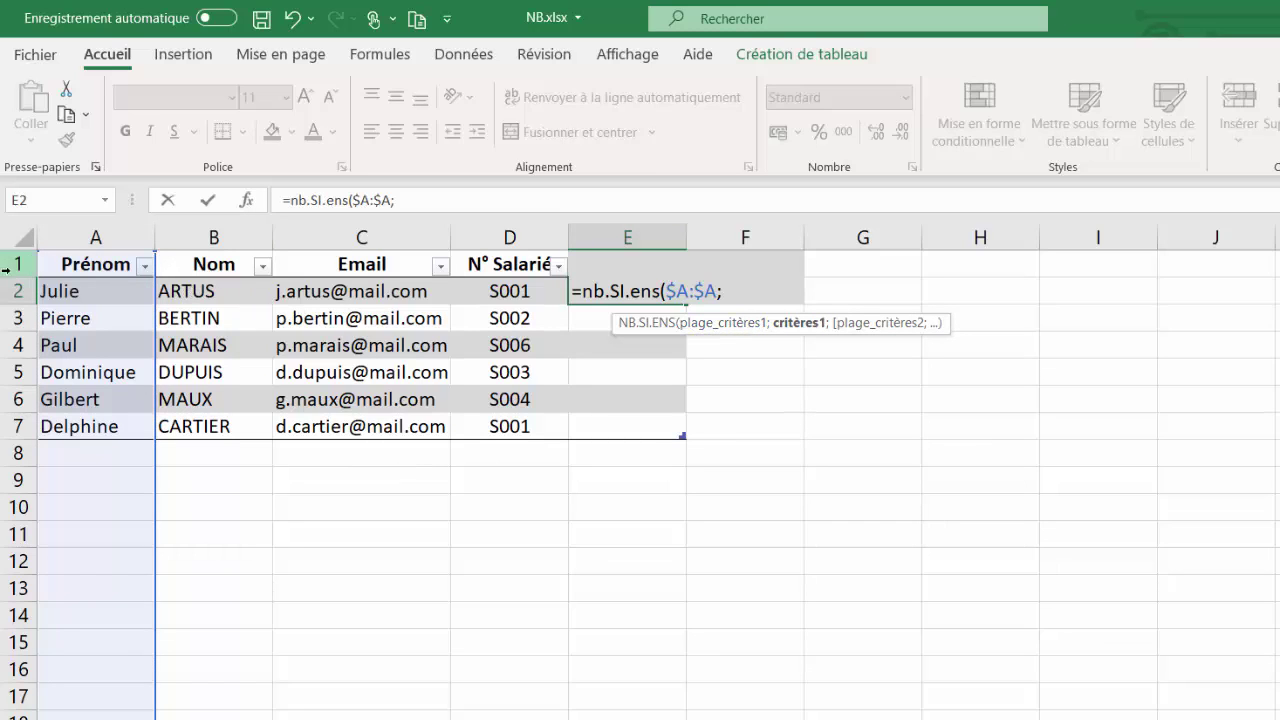
click(96, 291)
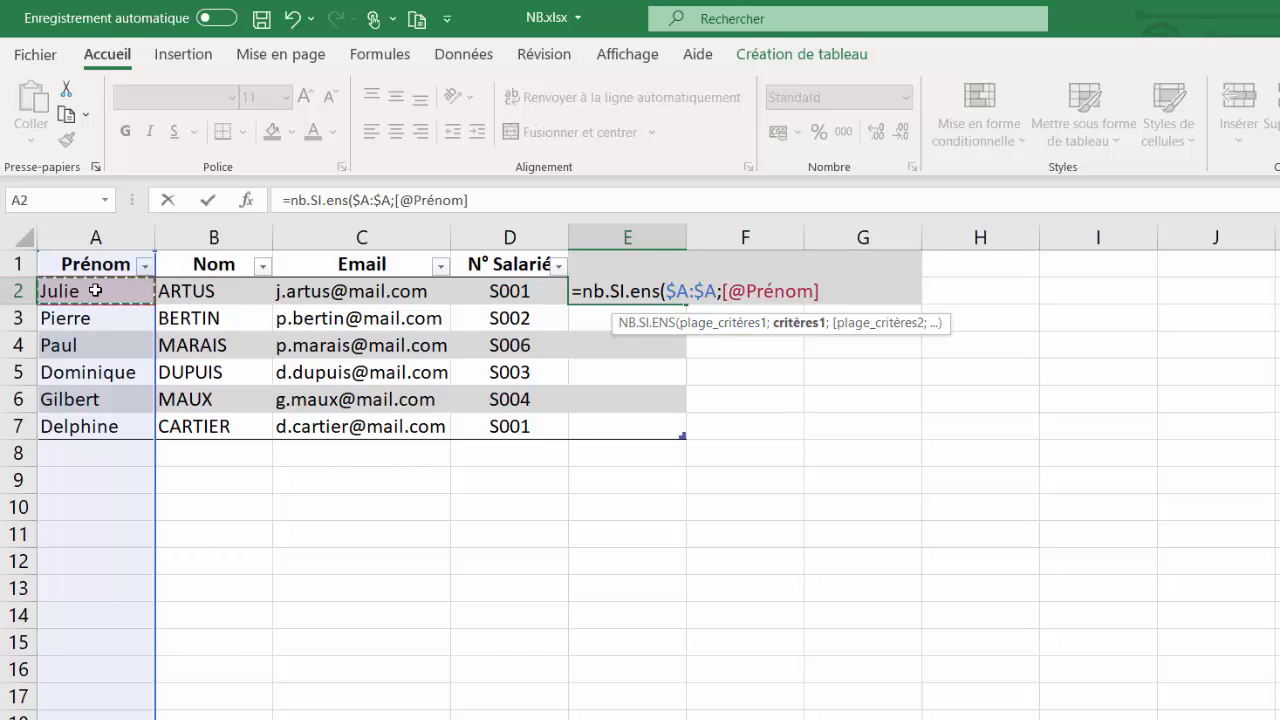
text(;)
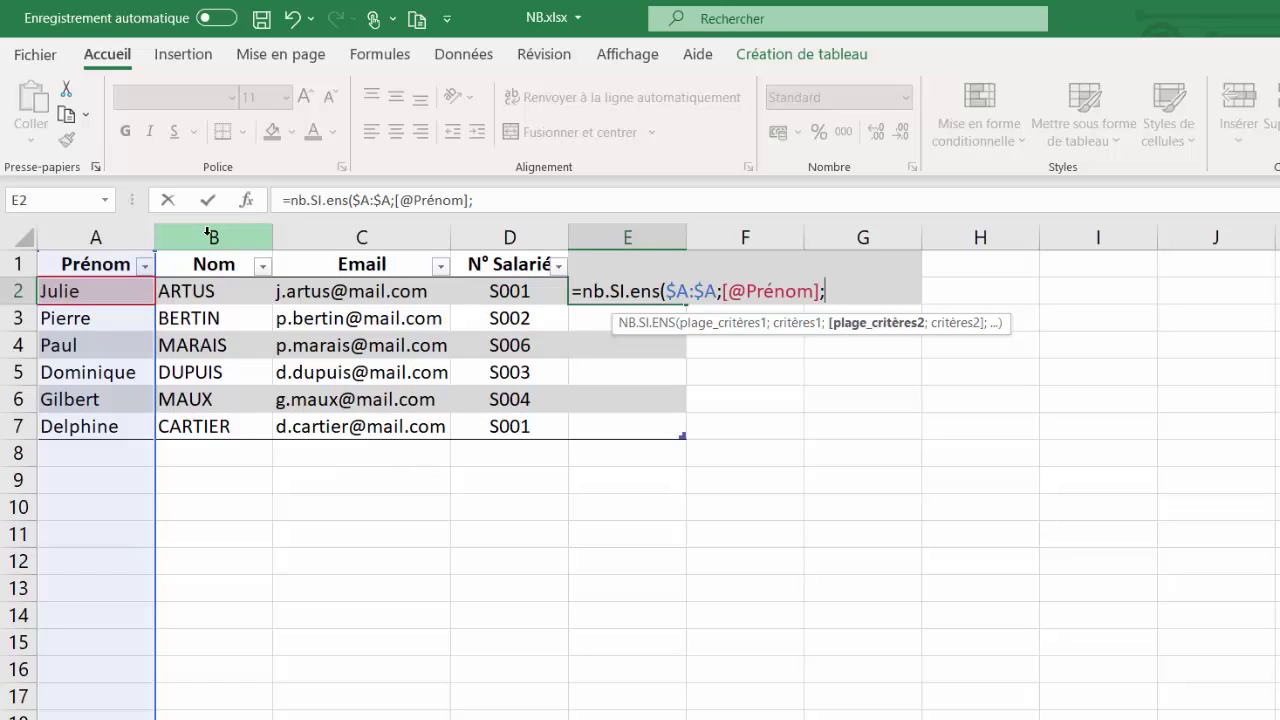
click(208, 236)
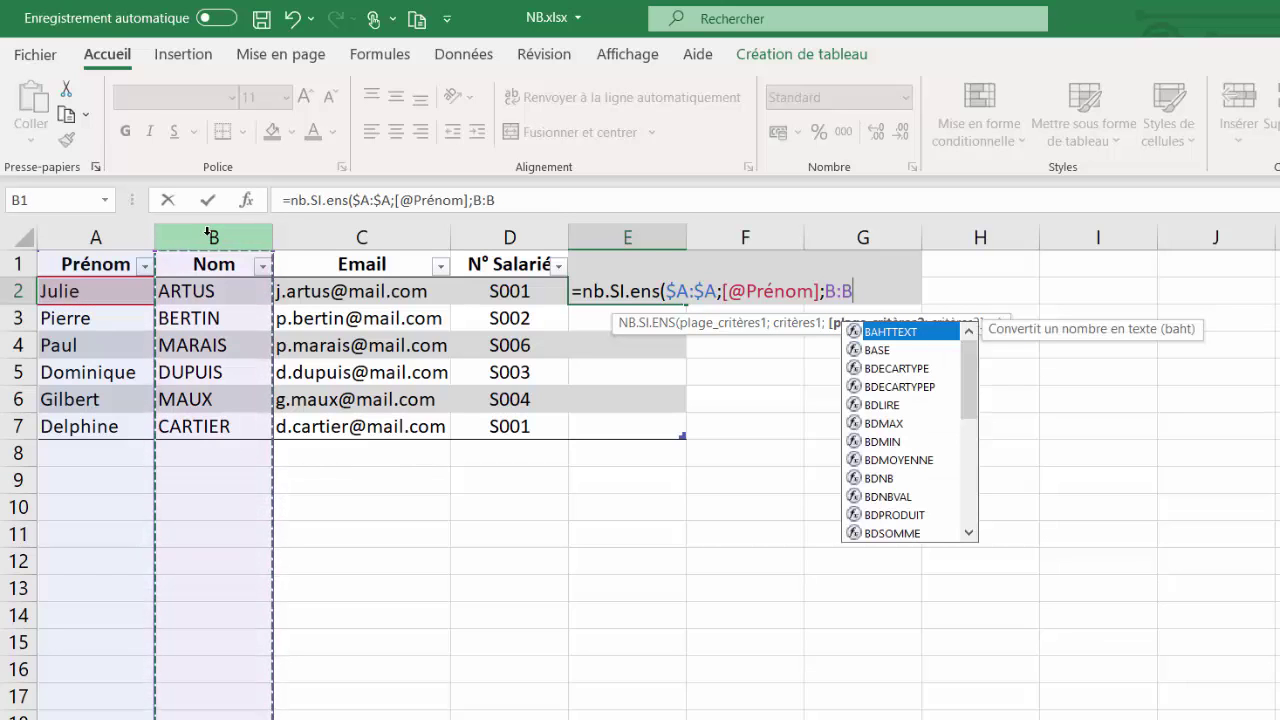
key(F4)
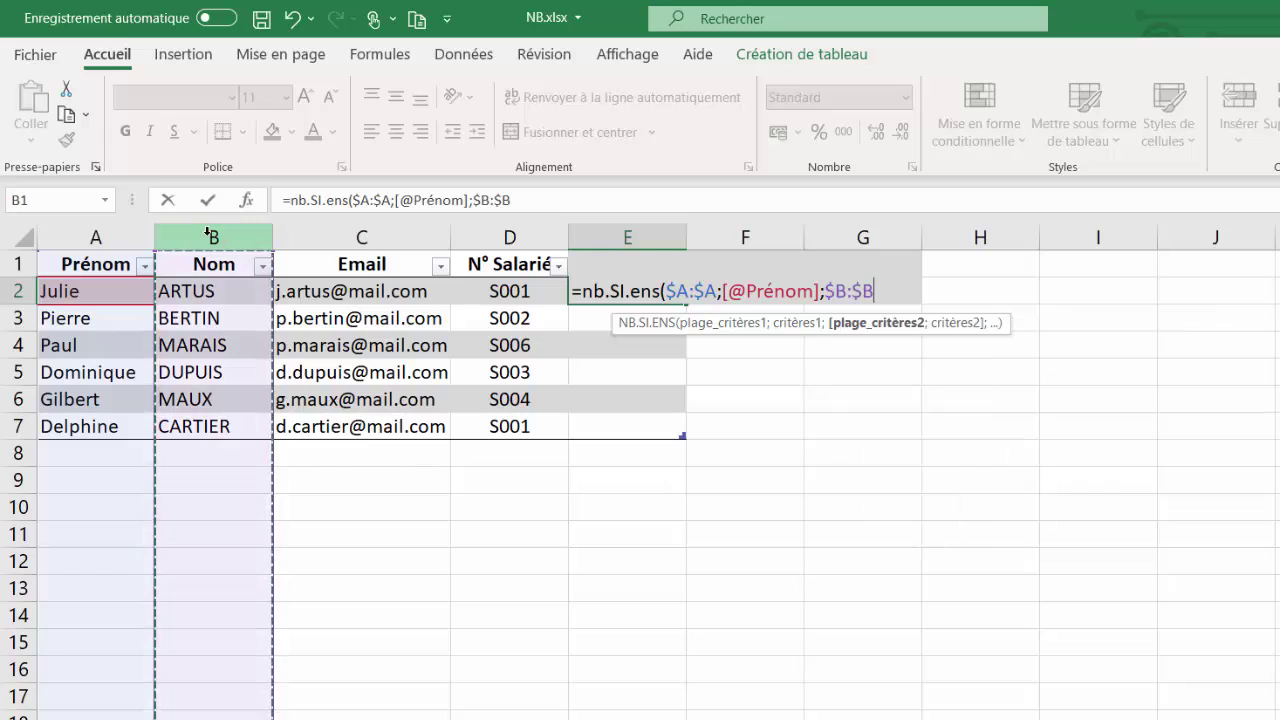
text(;)
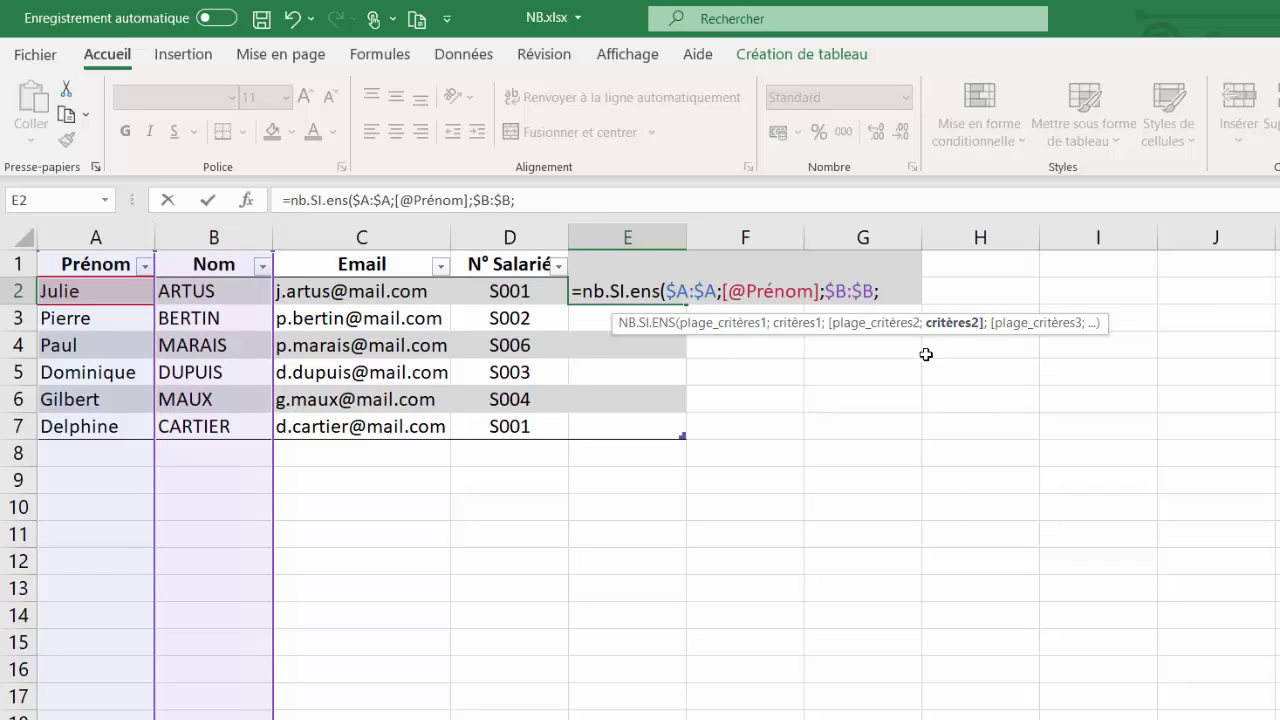
click(195, 293)
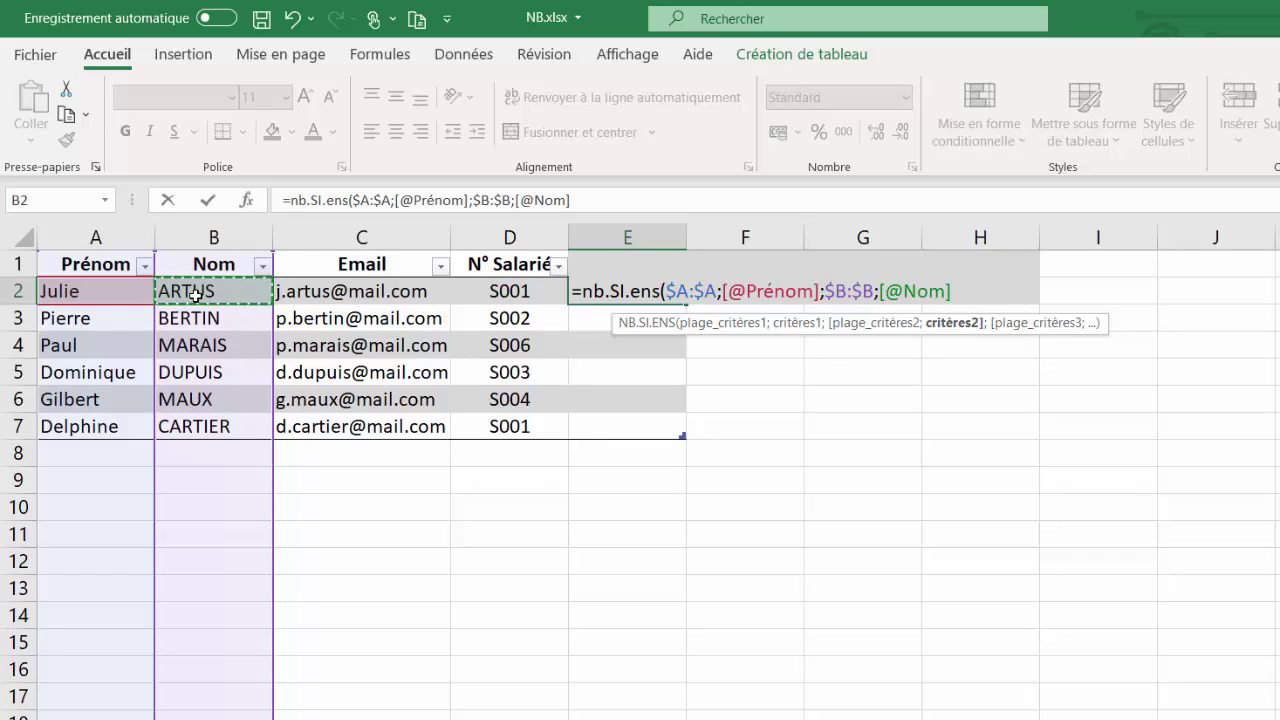
text())
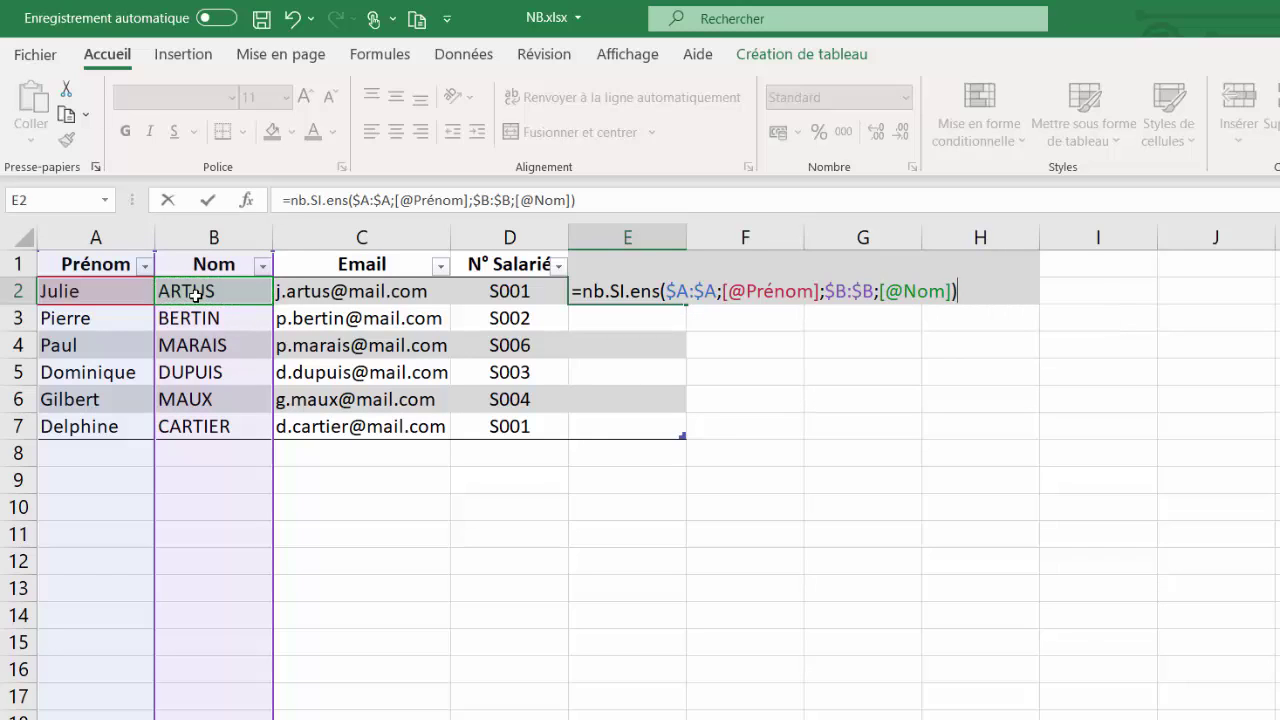
key(Return)
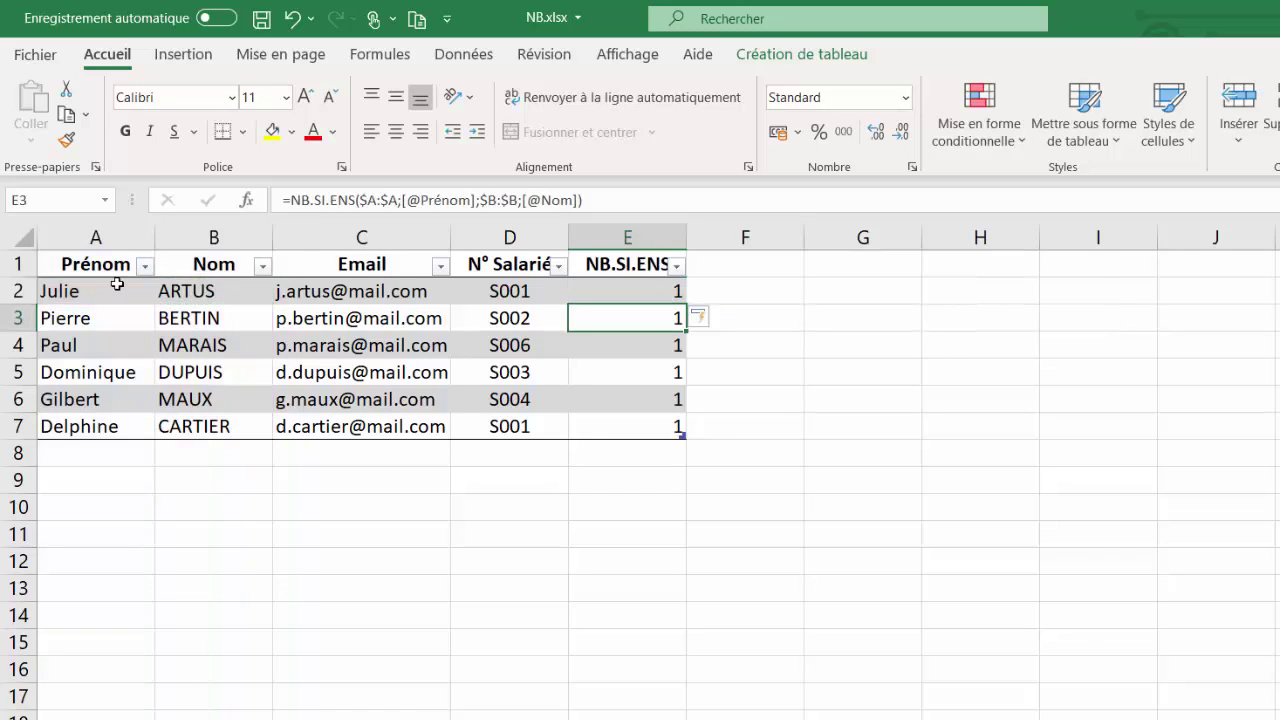
click(633, 292)
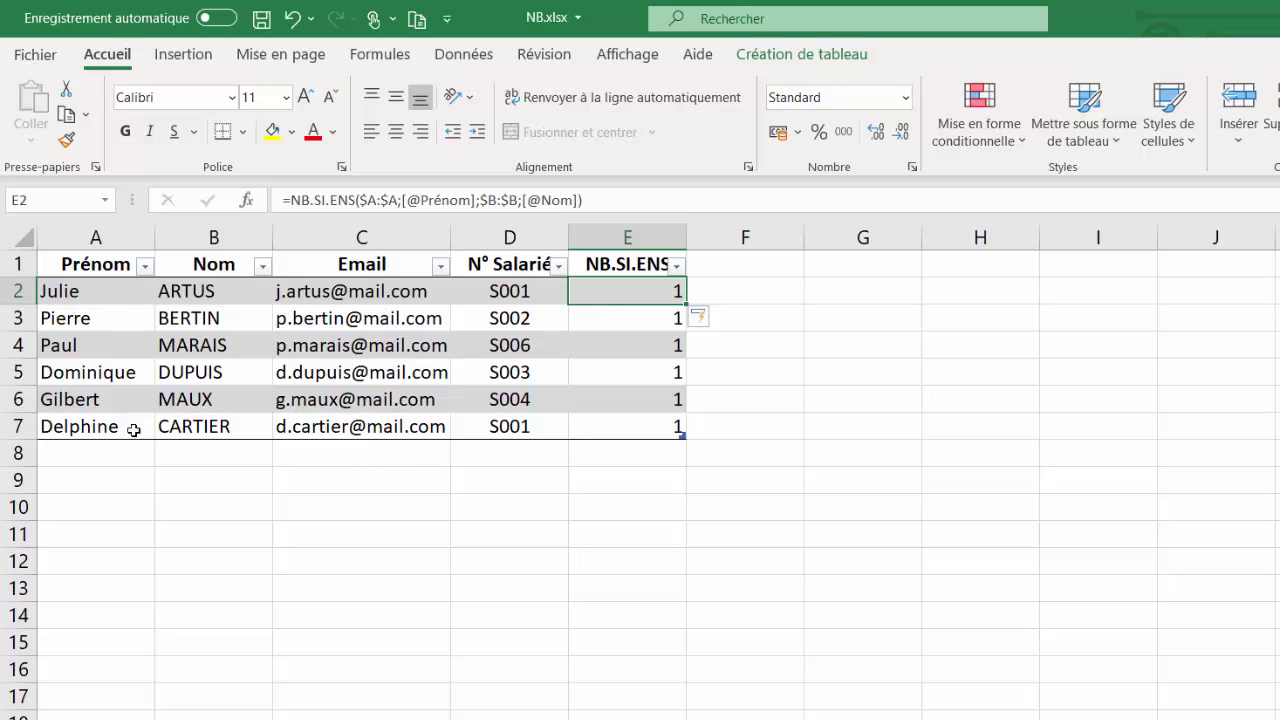
click(93, 426)
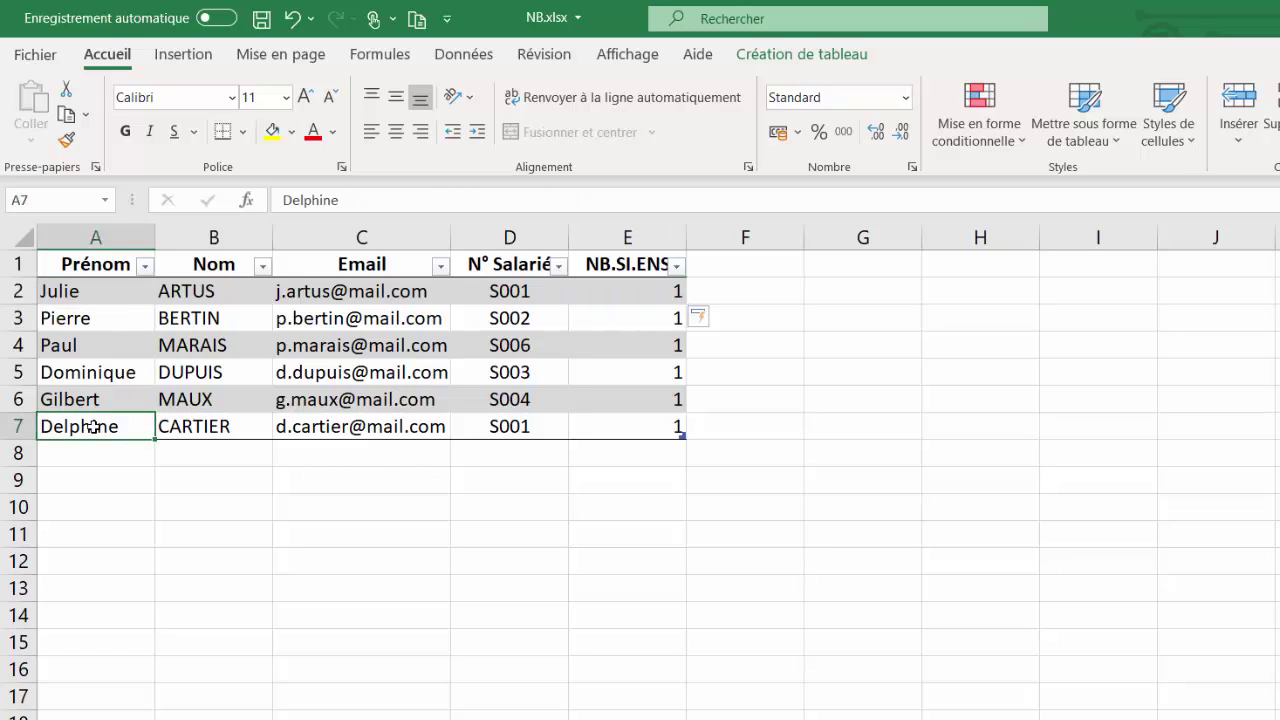
text(De)
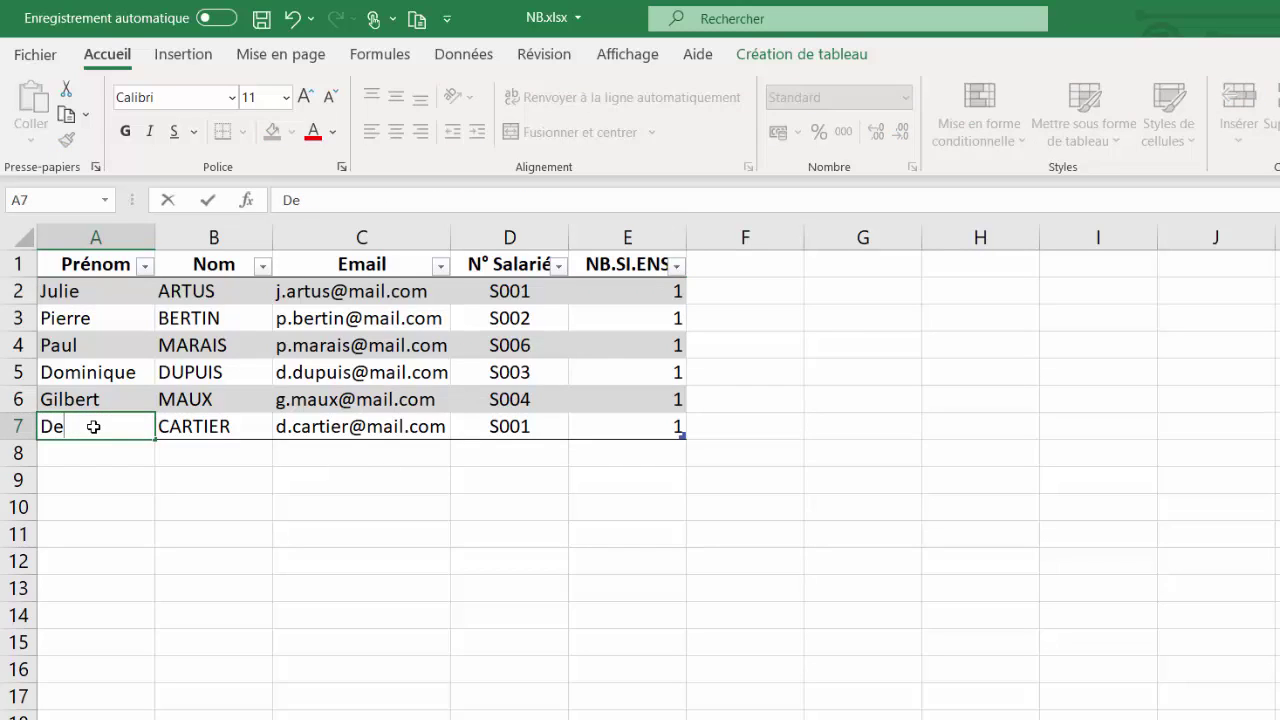
key(BackSpace)
text(Juli)
key(Tab)
text(AR)
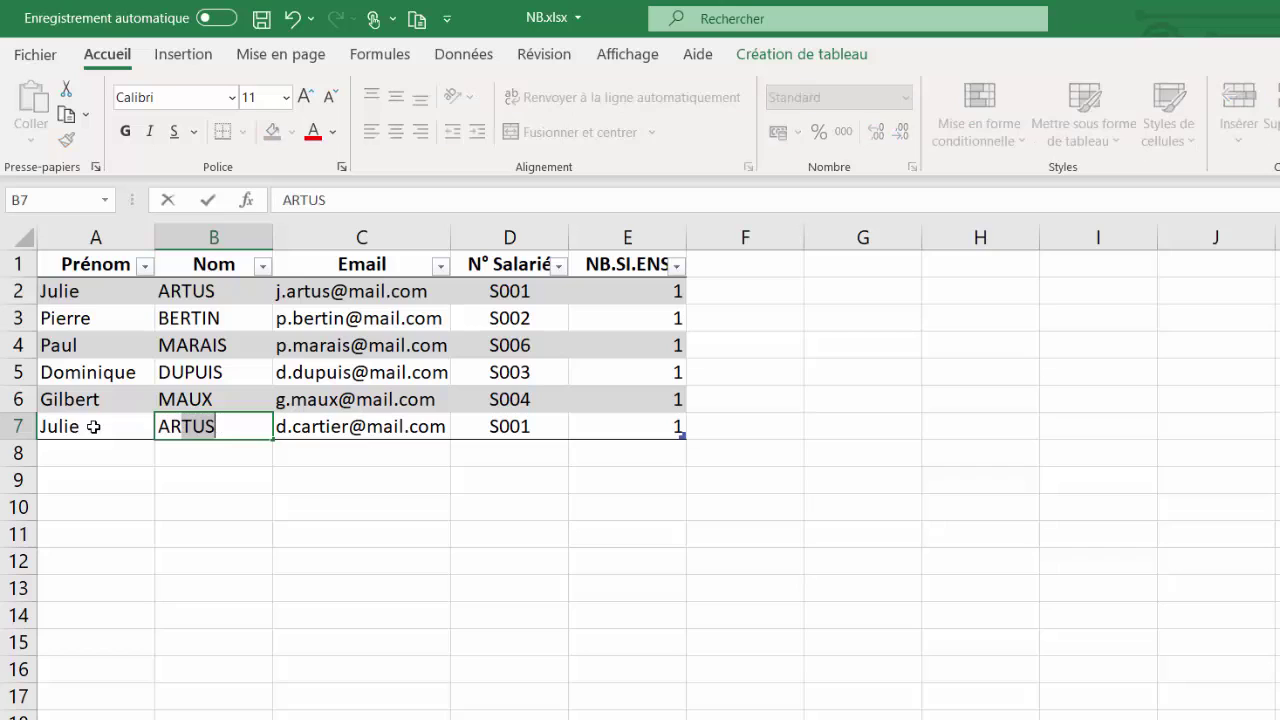
text(T)
key(Return)
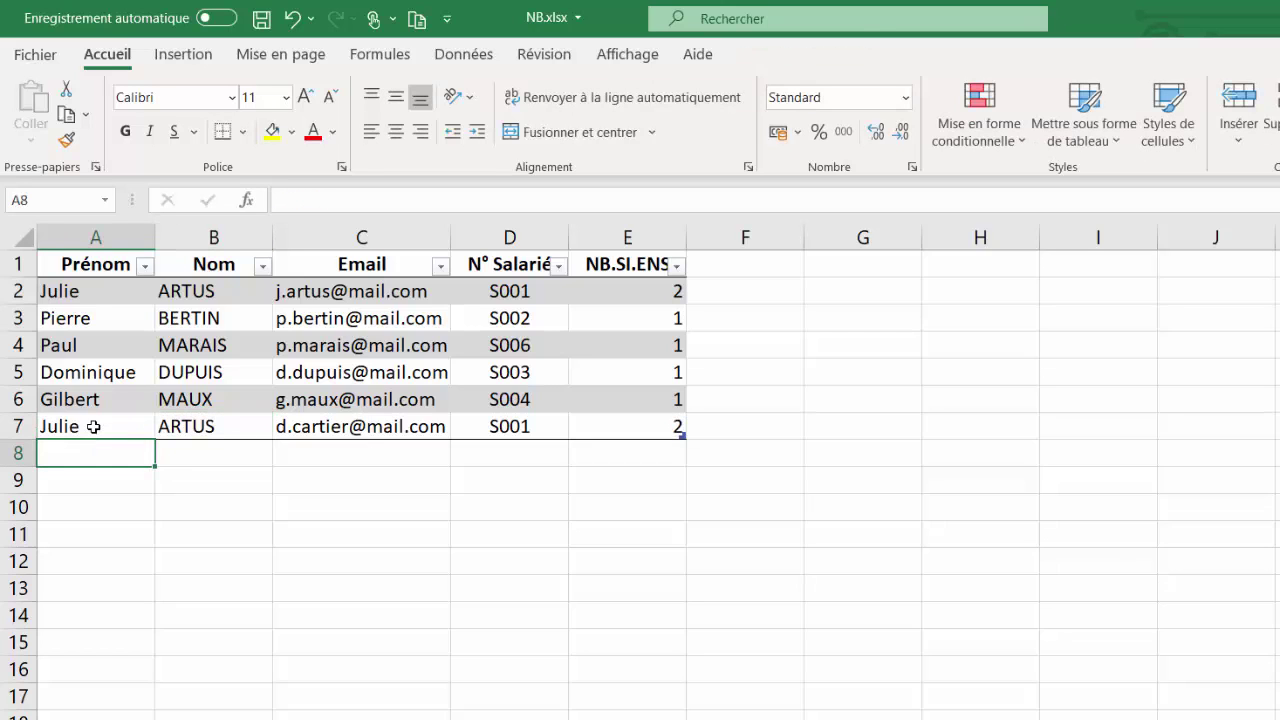
click(654, 431)
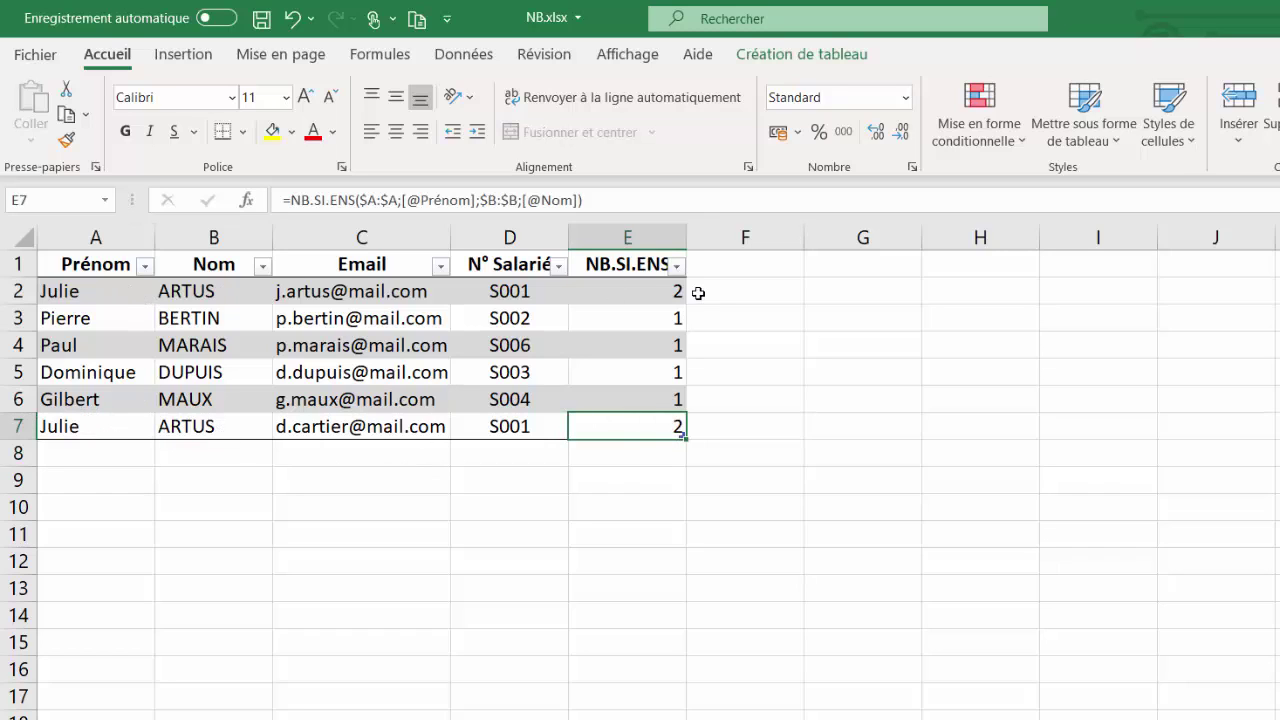
click(663, 290)
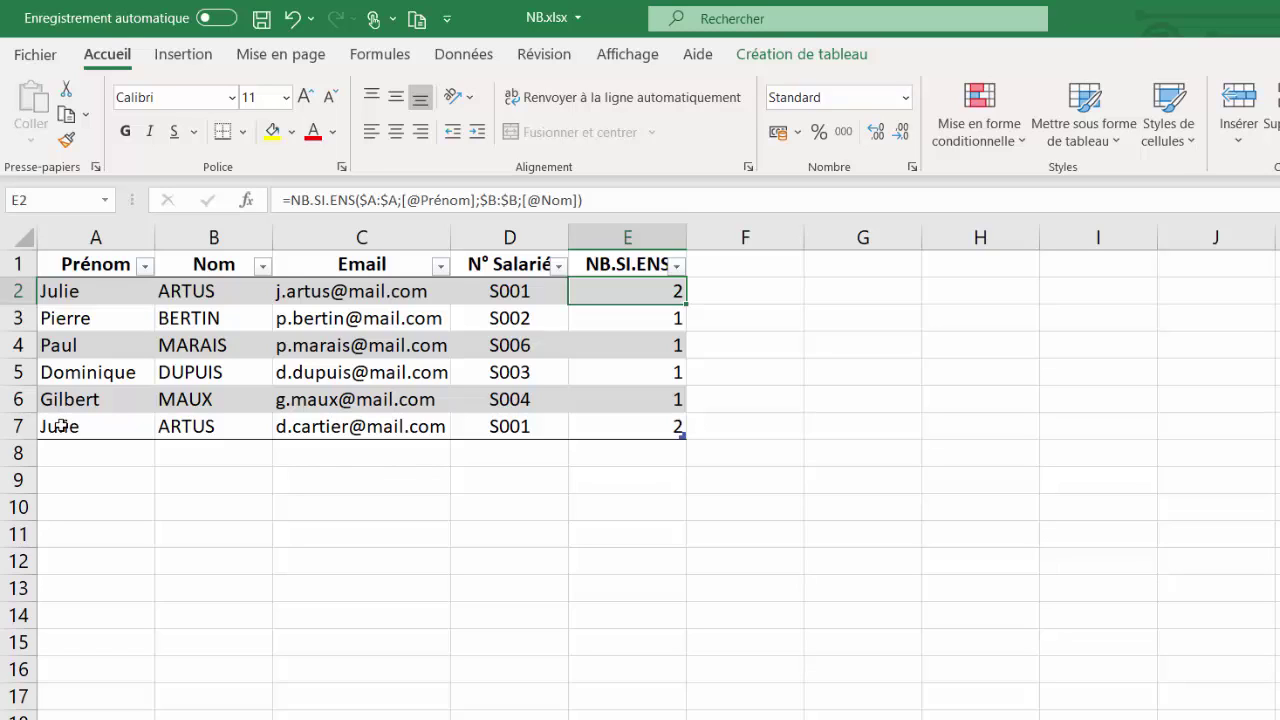
click(618, 229)
right_click(618, 229)
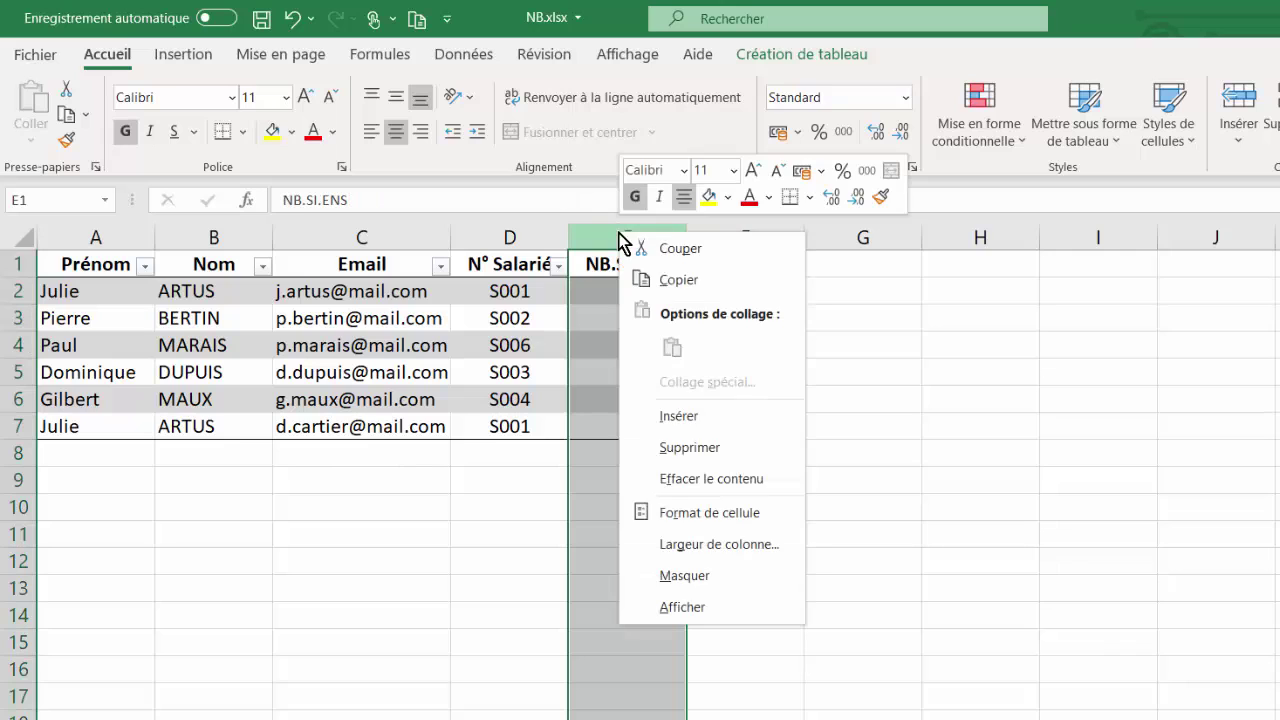
click(688, 448)
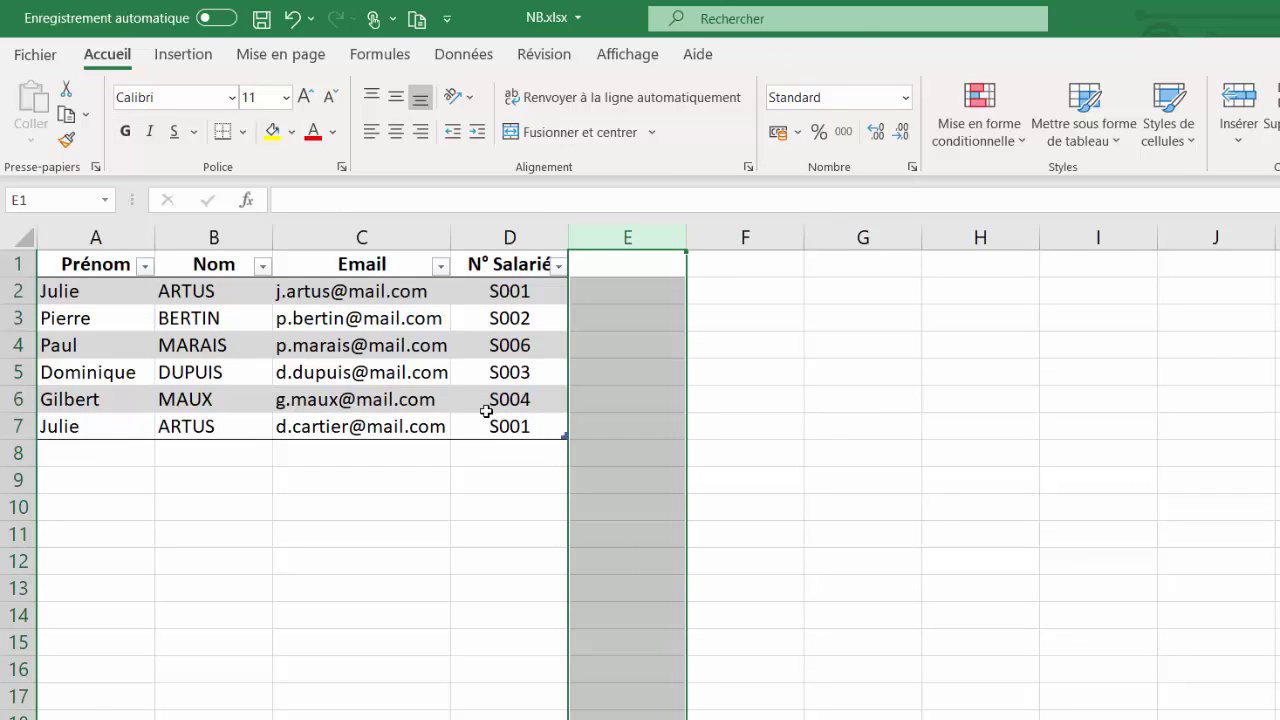
click(97, 435)
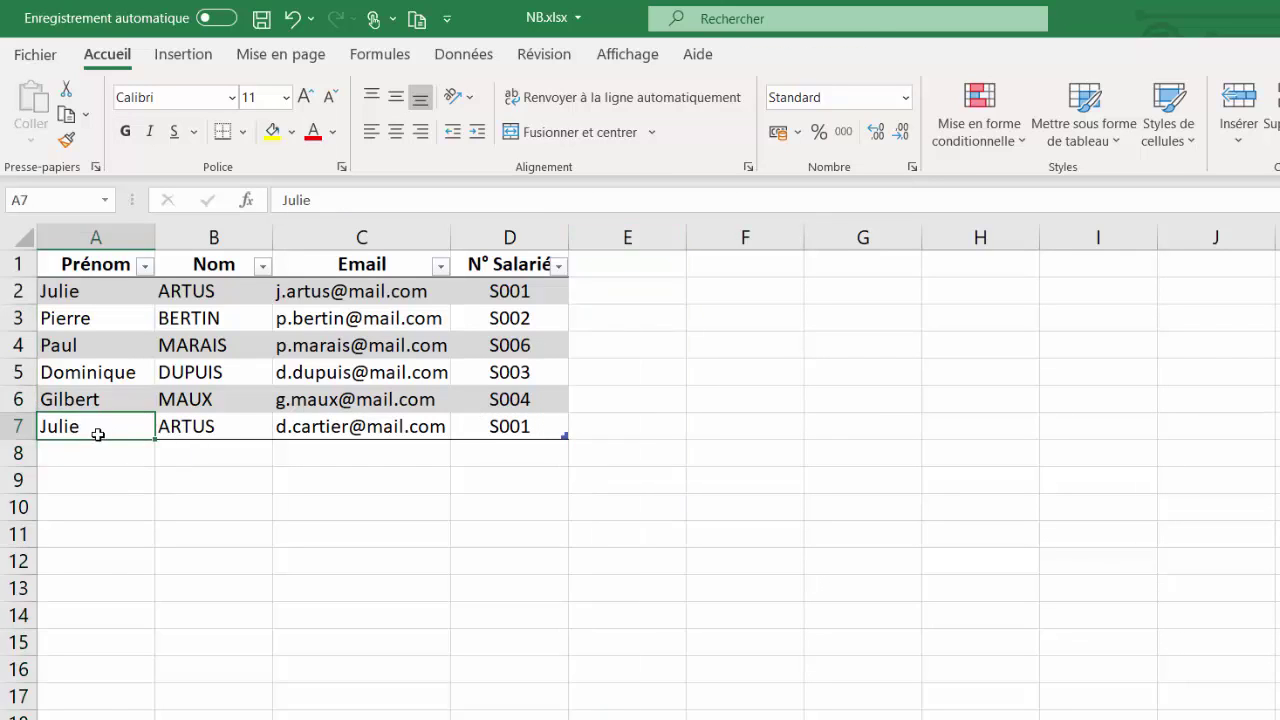
click(293, 20)
click(293, 22)
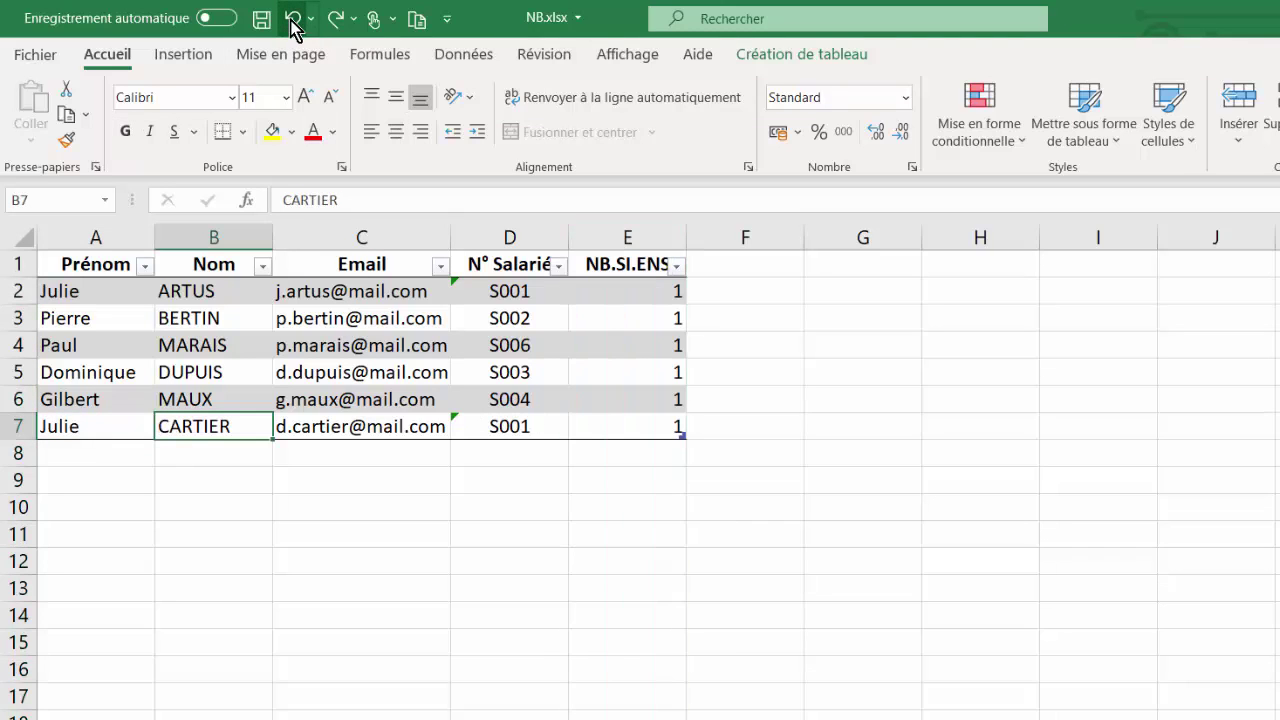
click(293, 22)
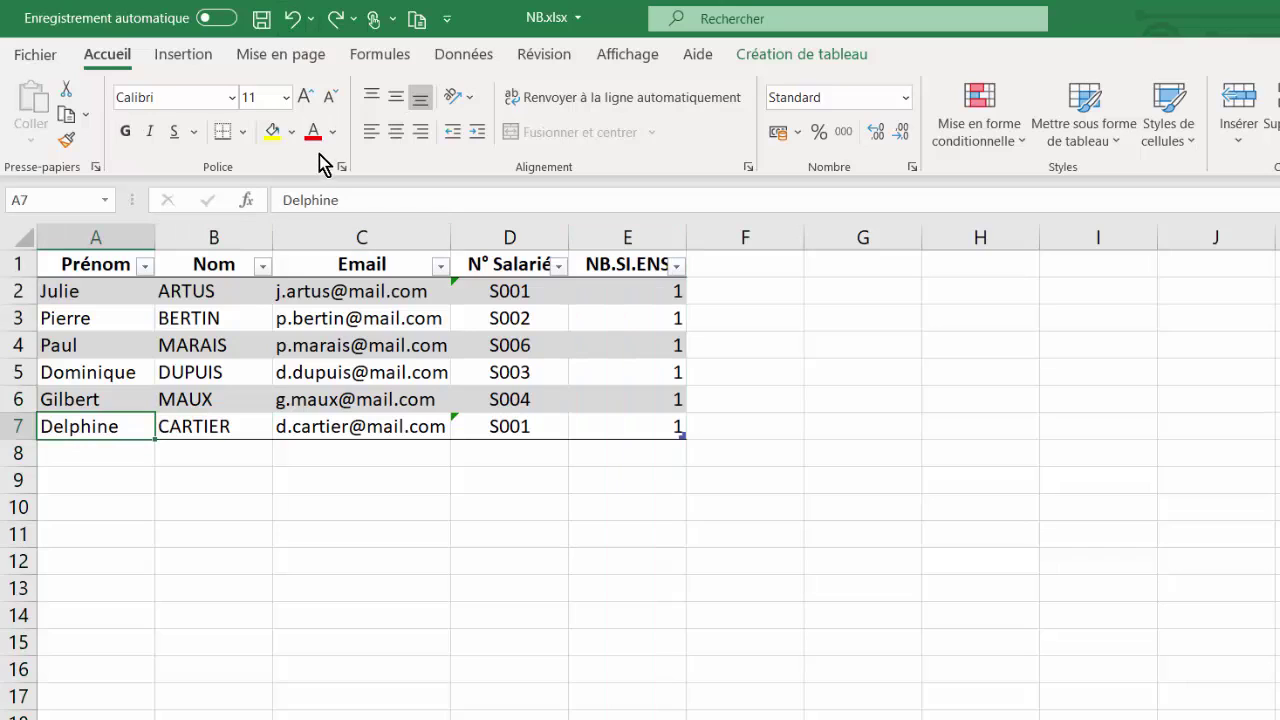
click(205, 432)
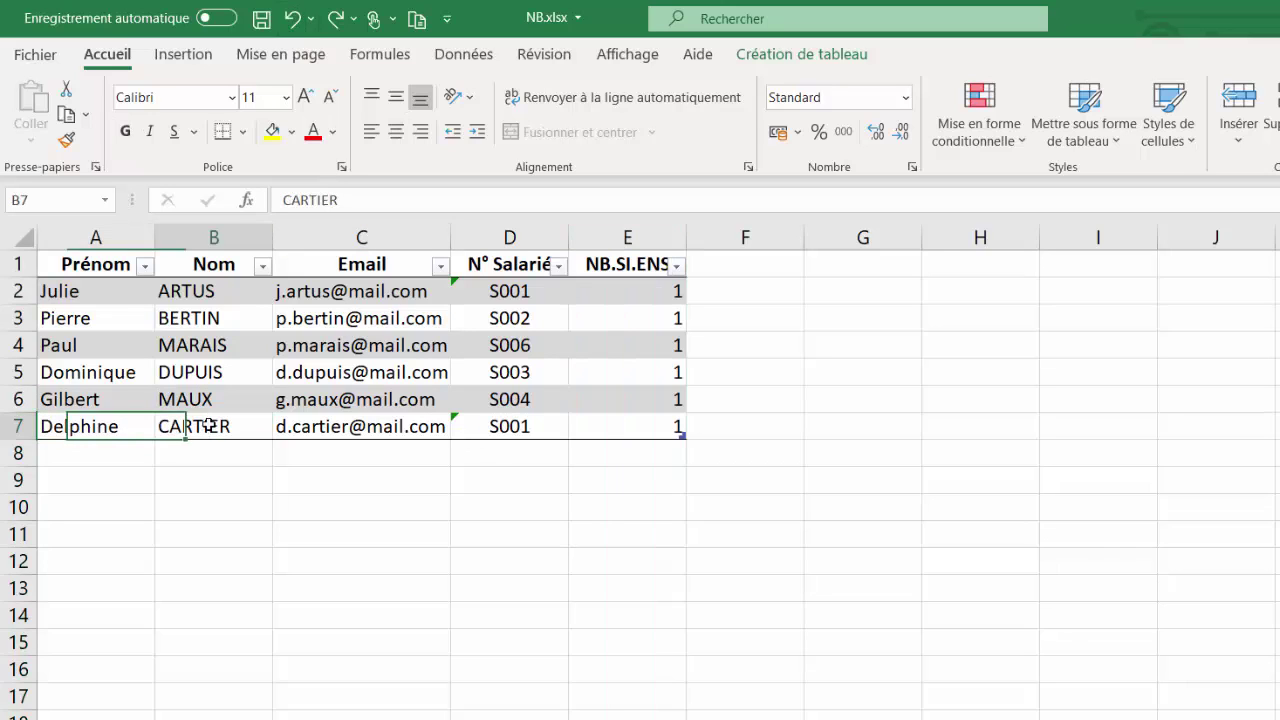
Step: Delete the NB.SI.ENS column E again so the table spans columns A–D
click(627, 232)
right_click(629, 233)
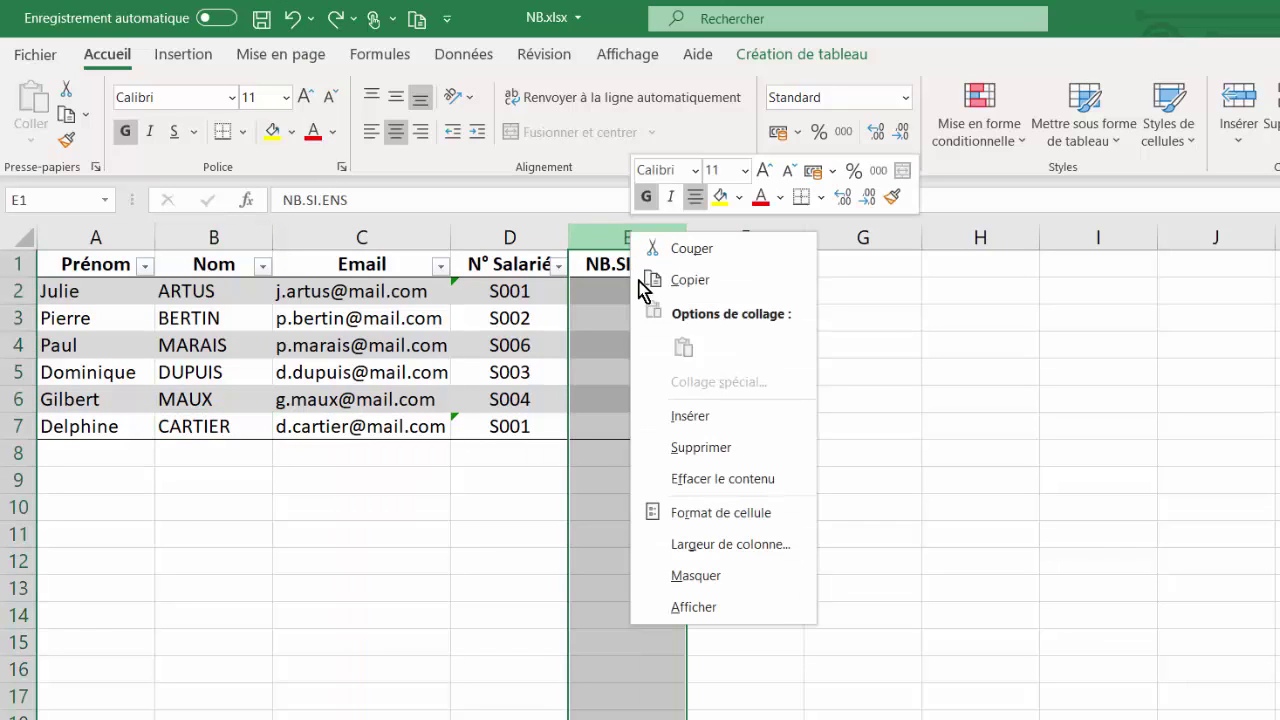
click(677, 455)
click(217, 462)
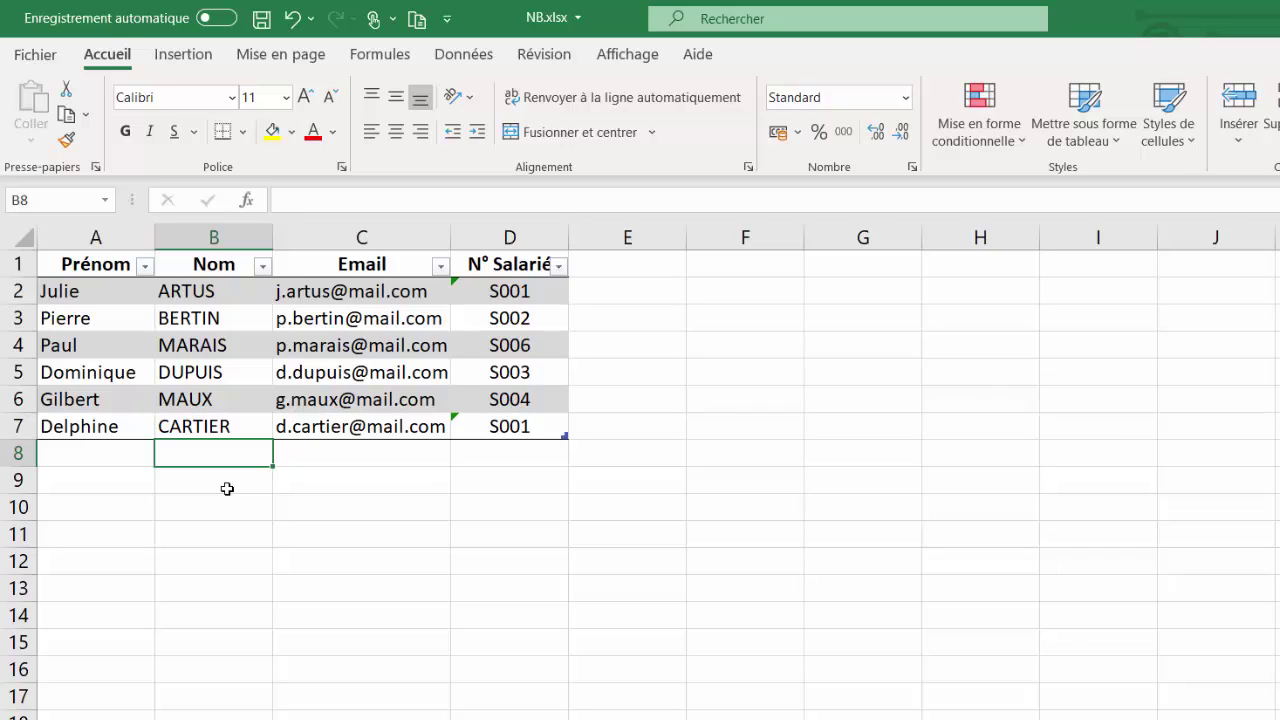
click(111, 459)
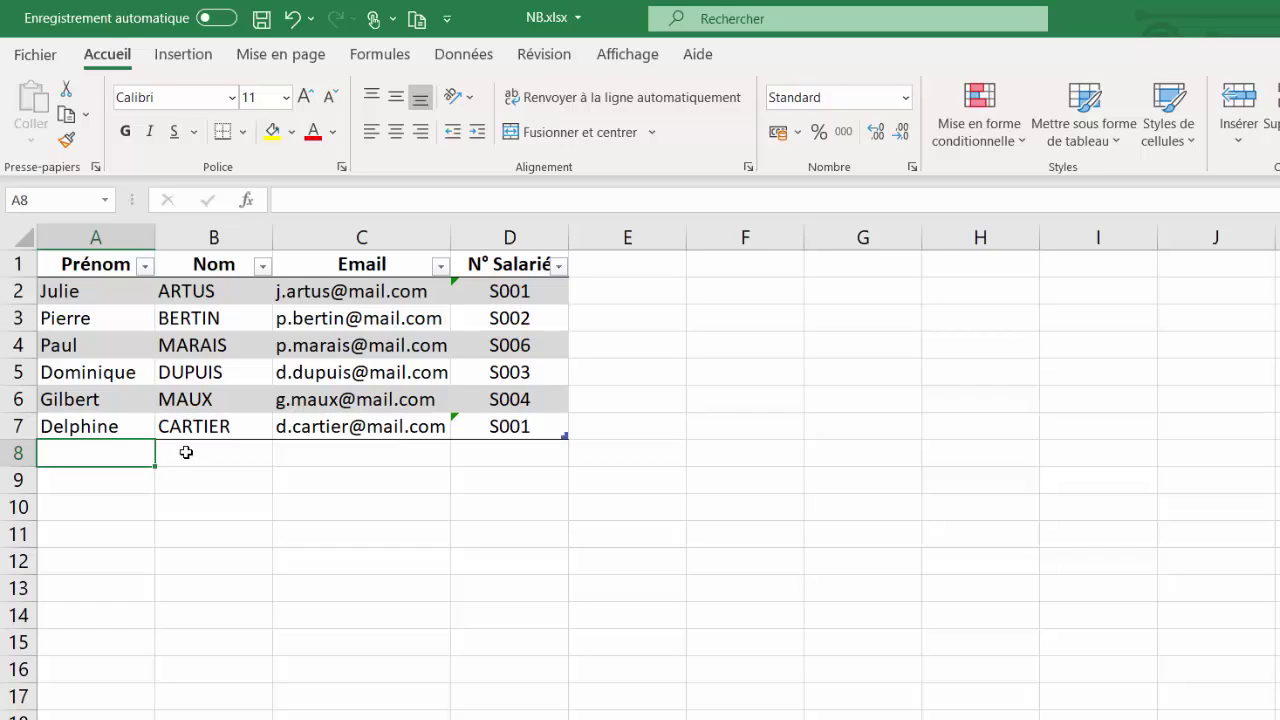
Step: Select B8, the next Nom entry cell, and show the Données ribbon commands
click(186, 452)
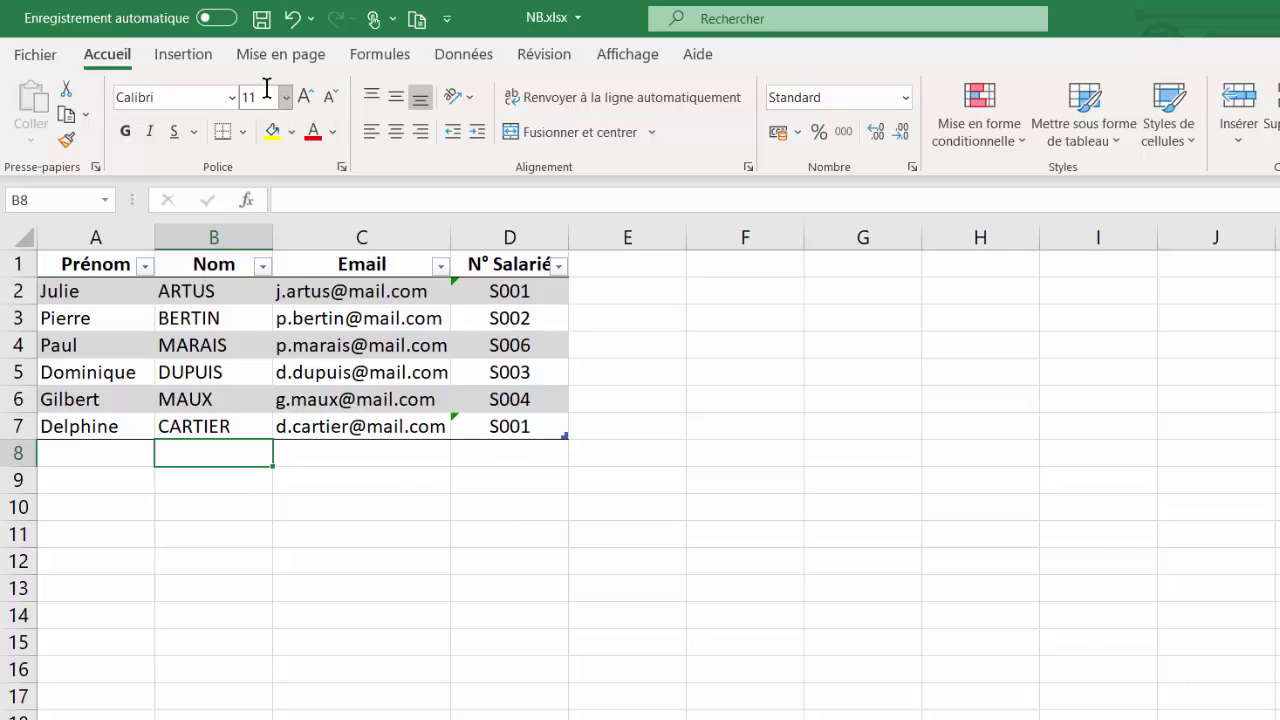
click(472, 62)
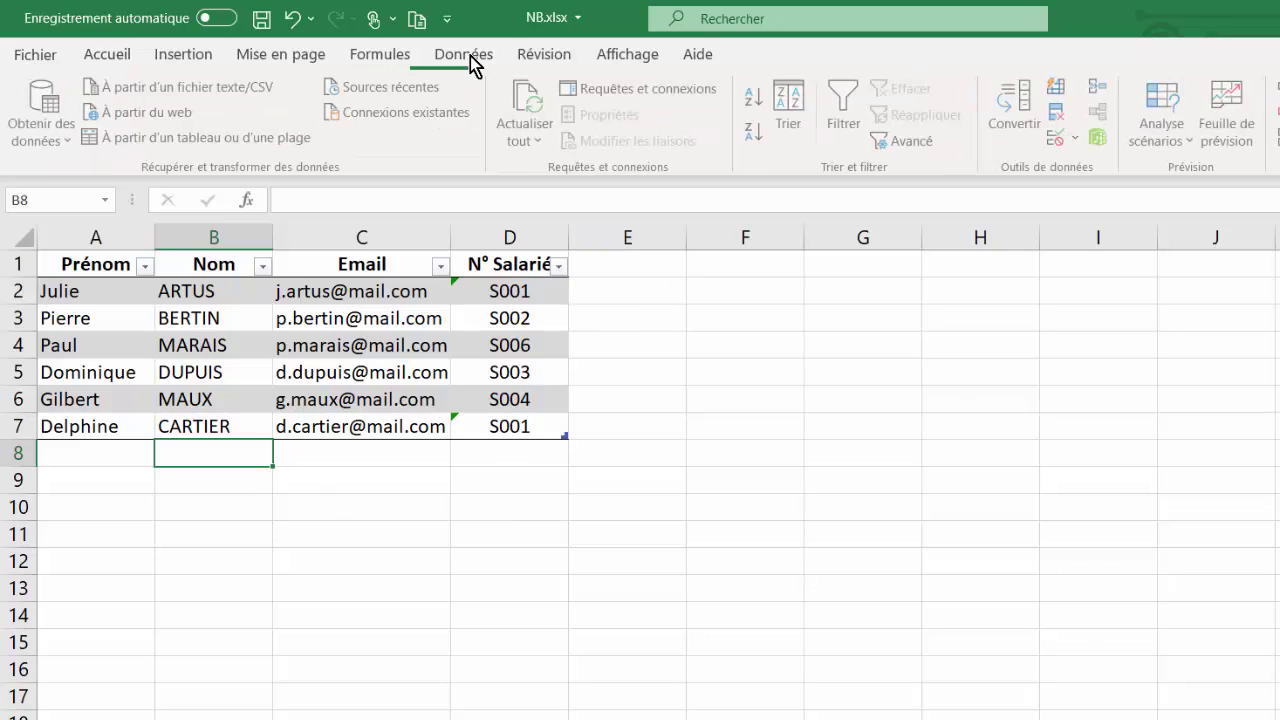
Step: Open Validation des données for B8, set Autoriser to Personnalisé, and begin the =NB.SI.ENS( formula
click(1079, 140)
click(1100, 170)
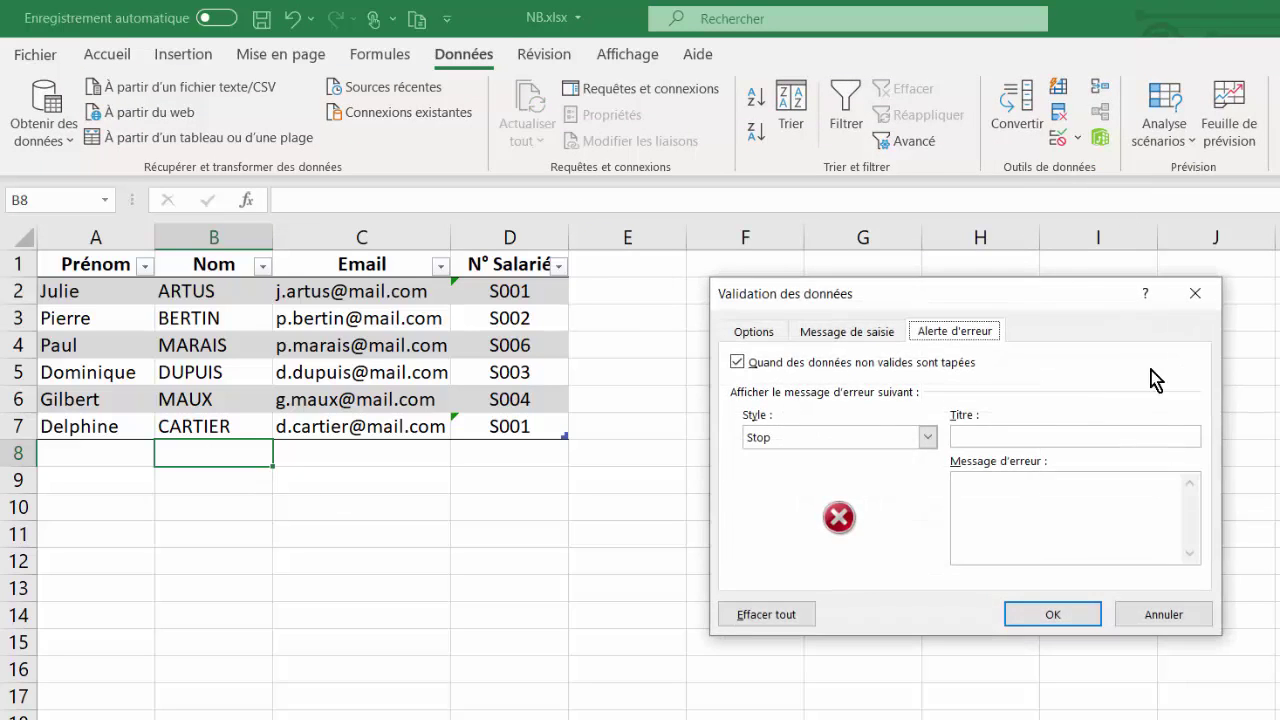
click(829, 437)
click(754, 334)
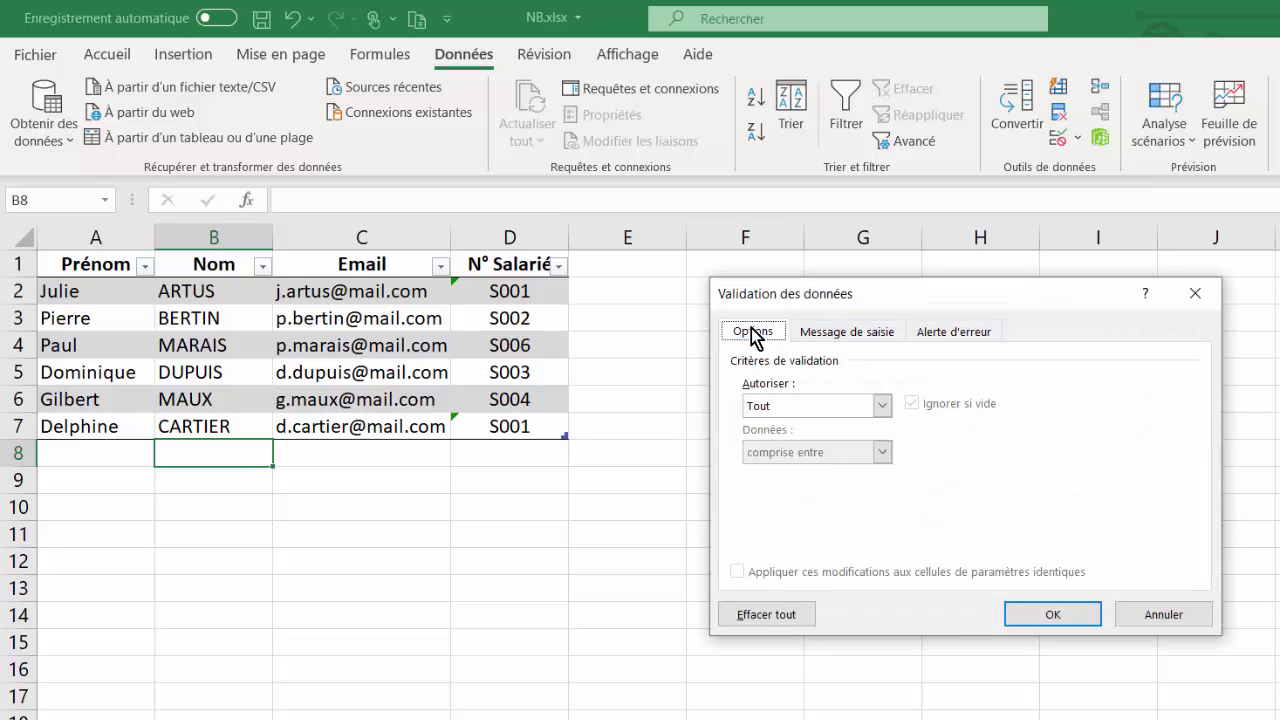
click(808, 410)
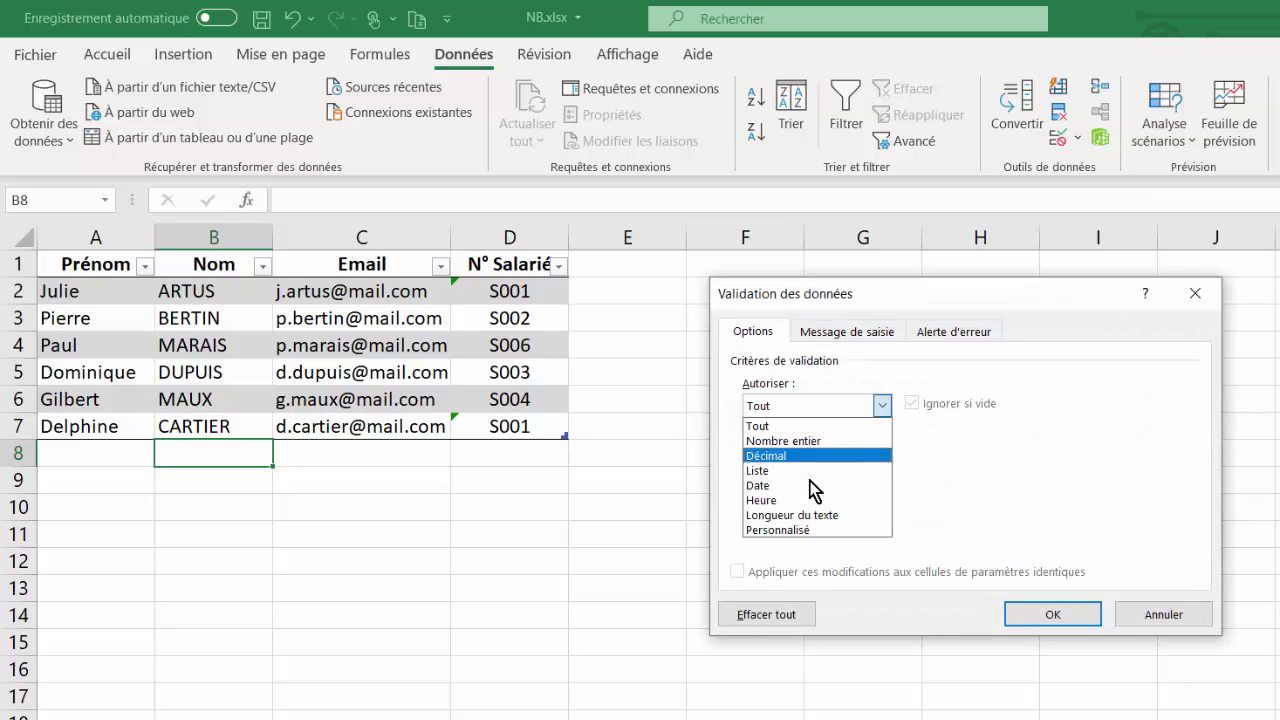
click(808, 530)
click(768, 493)
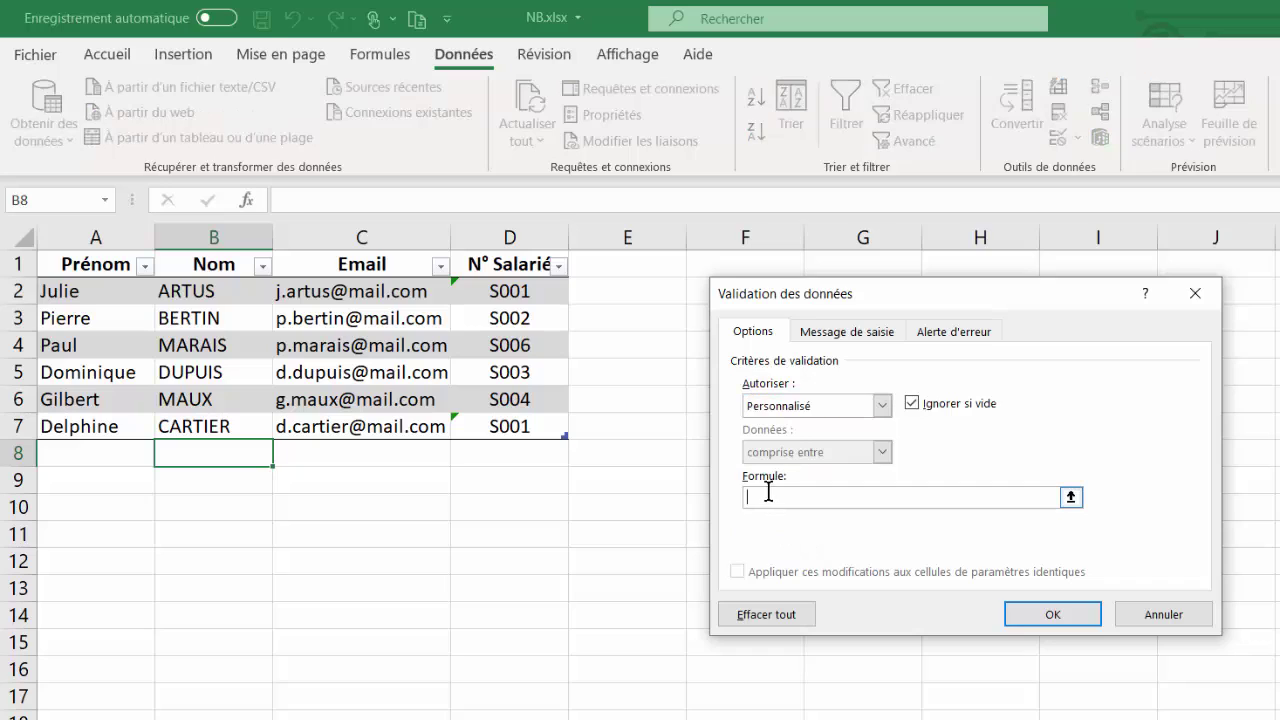
text(=NB.SI)
text(.ENS()
Step: Finish the validation formula as =NB.SI.ENS($A:$A;A8;$B:$B;B8)=1 and confirm with OK
click(95, 236)
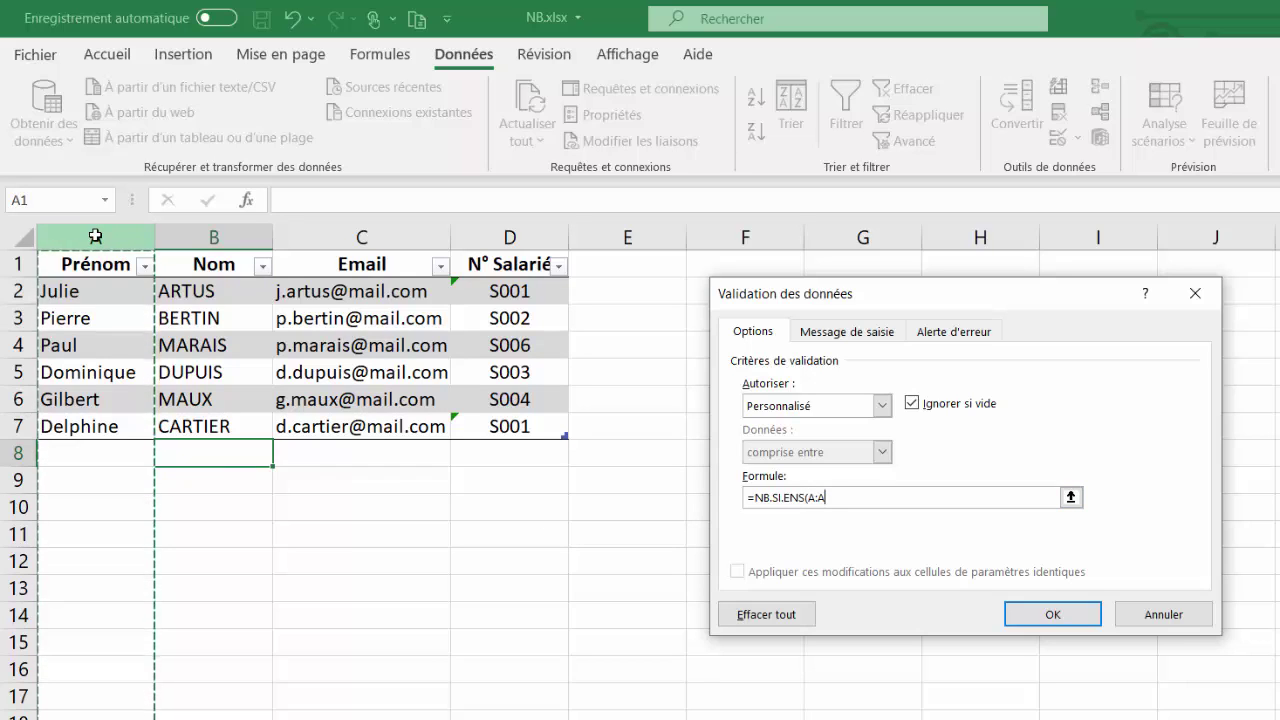
key(F4)
text($A;)
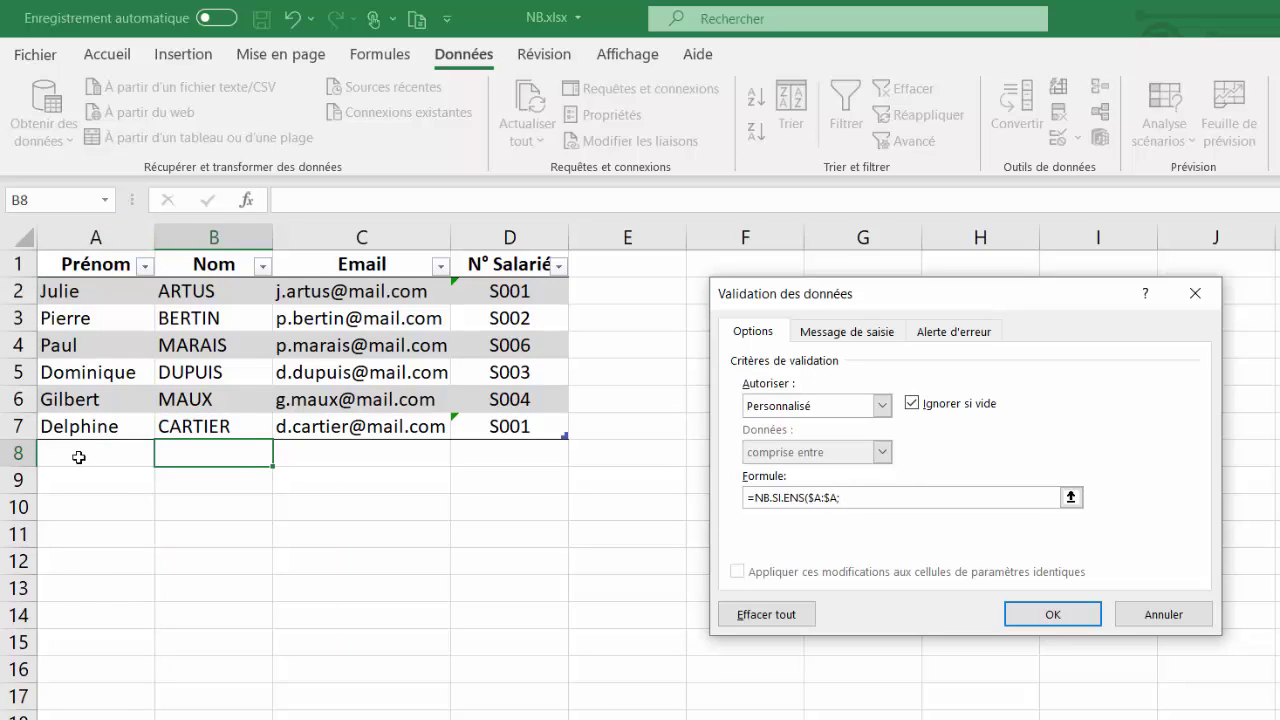
click(78, 452)
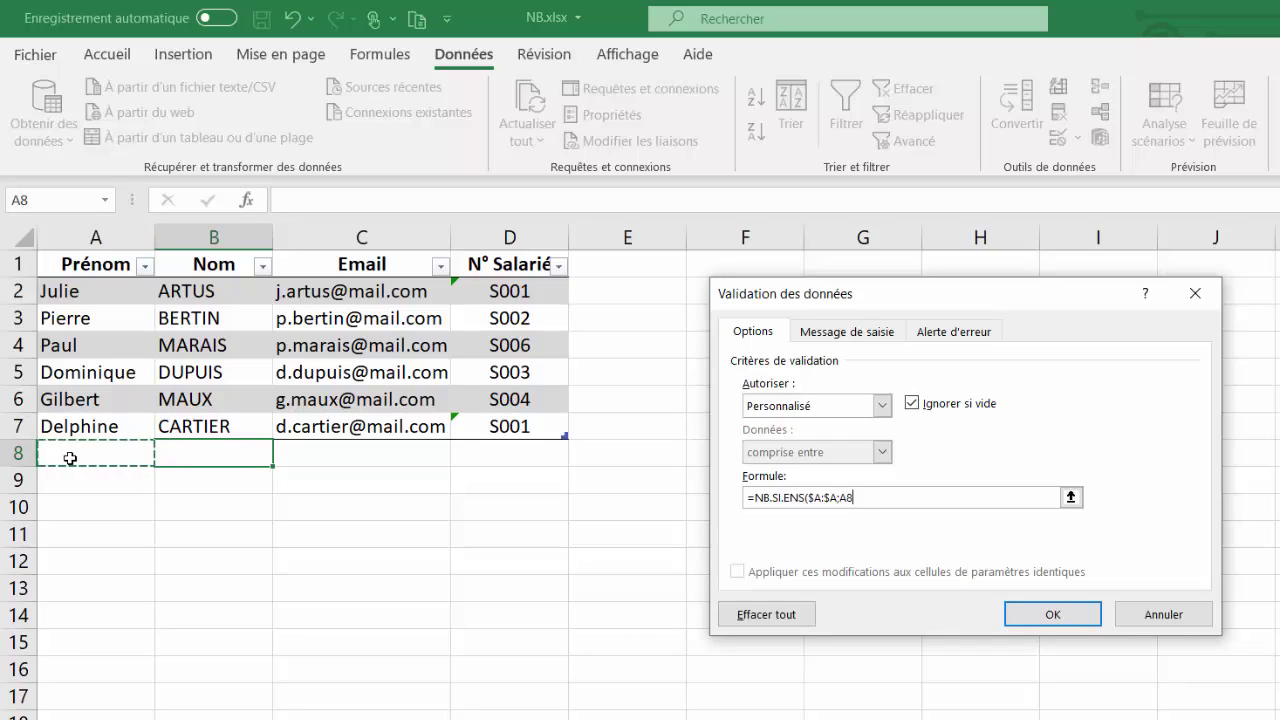
text(;)
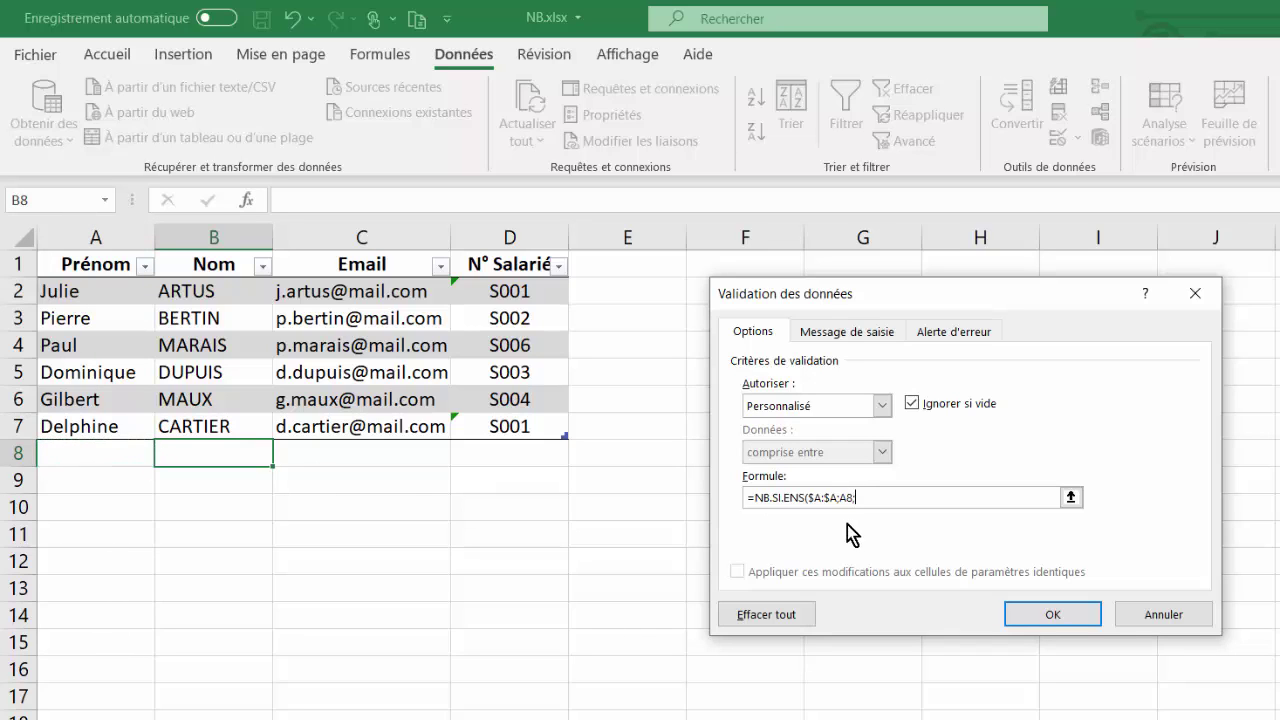
click(213, 232)
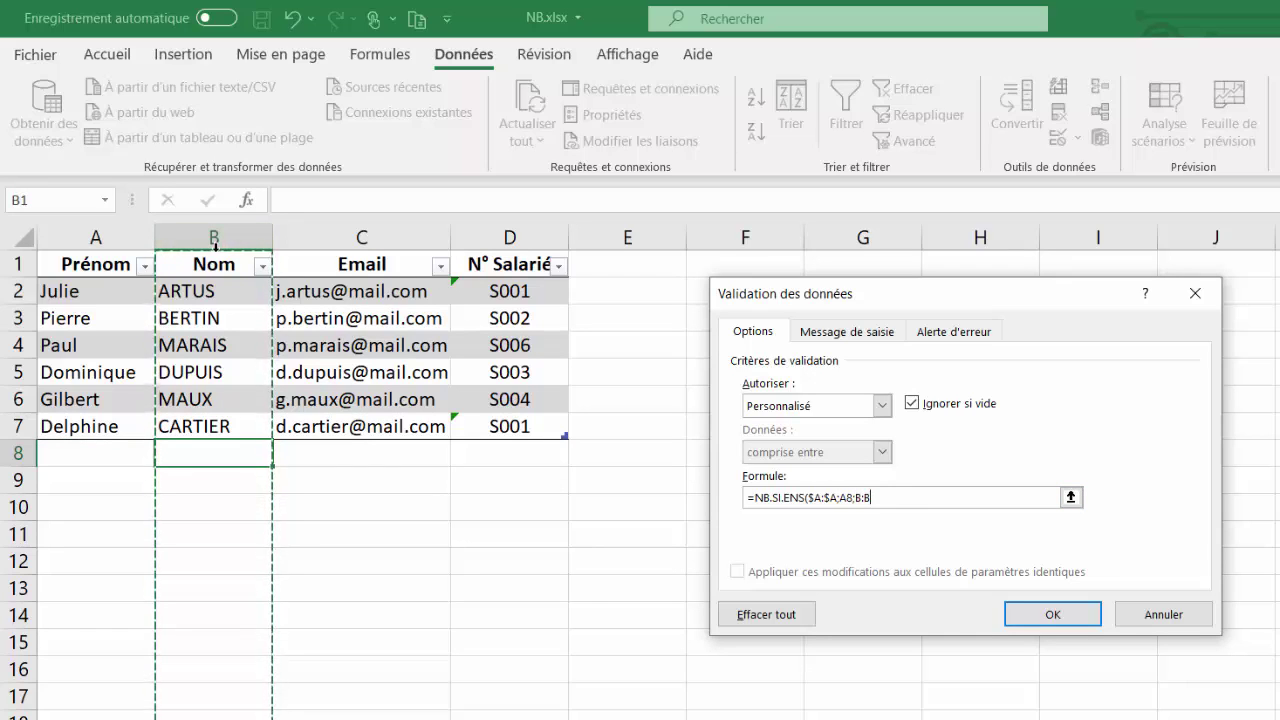
key(F4)
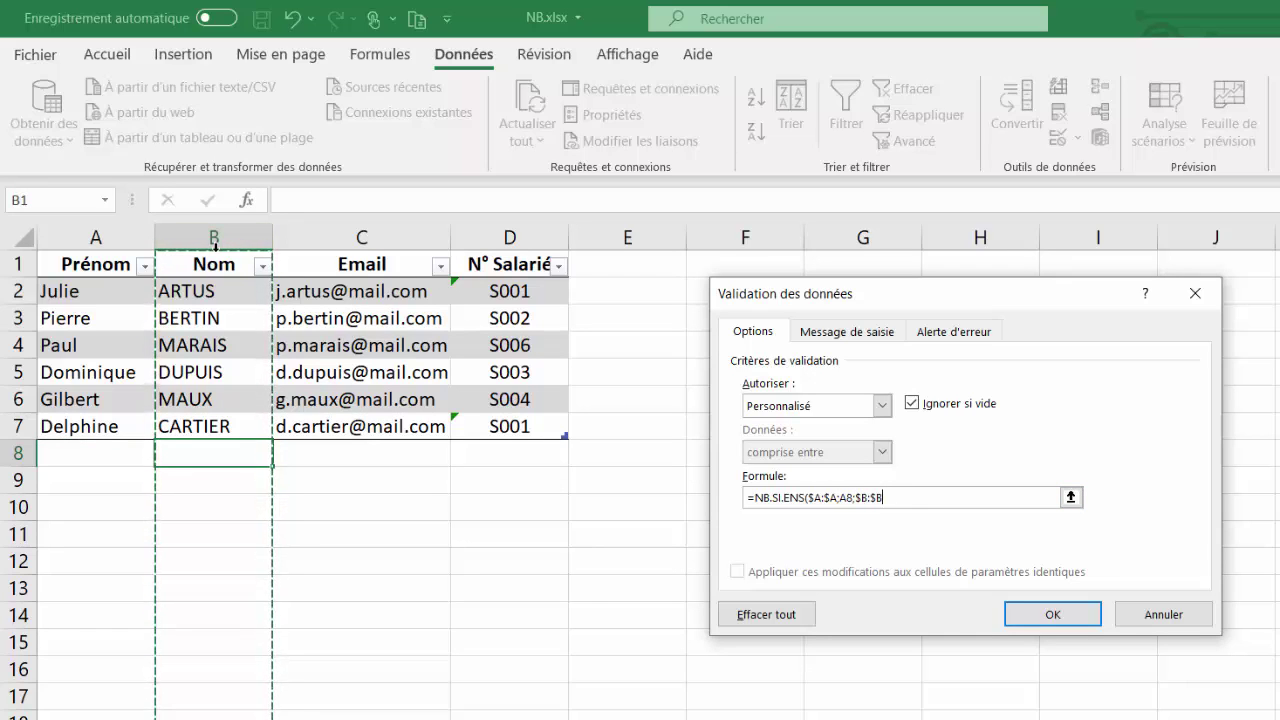
text(;)
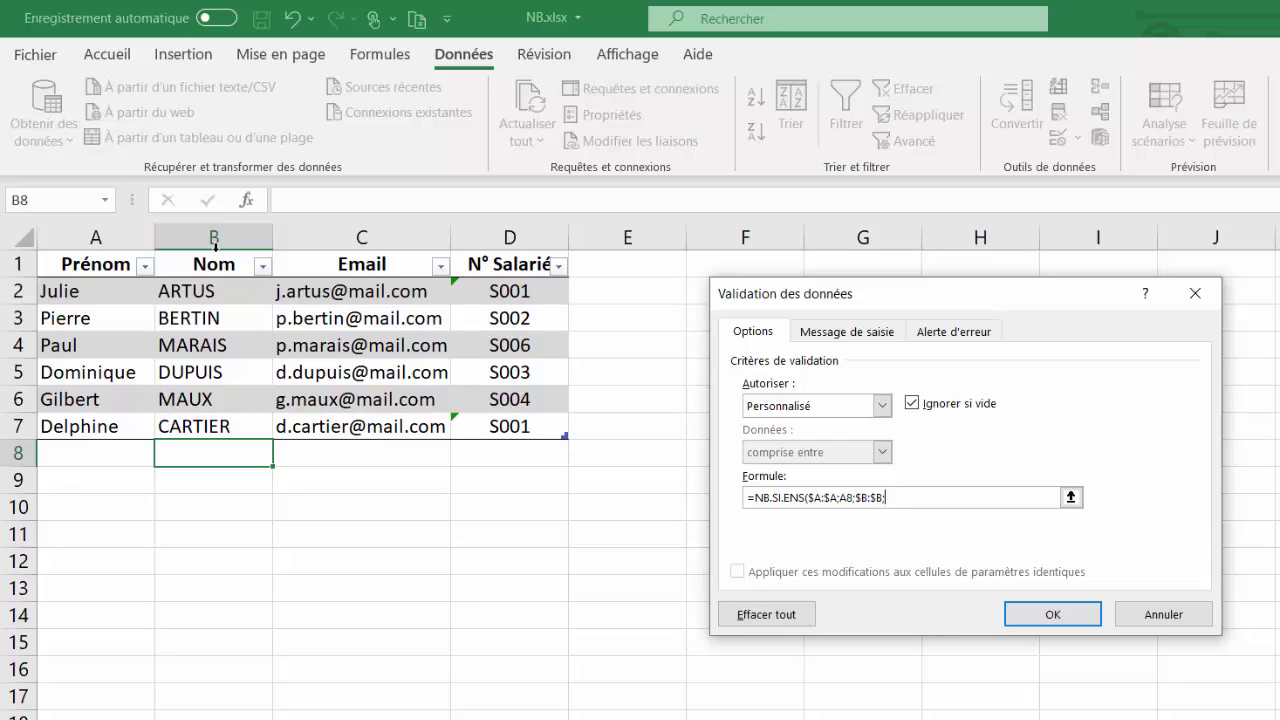
click(211, 454)
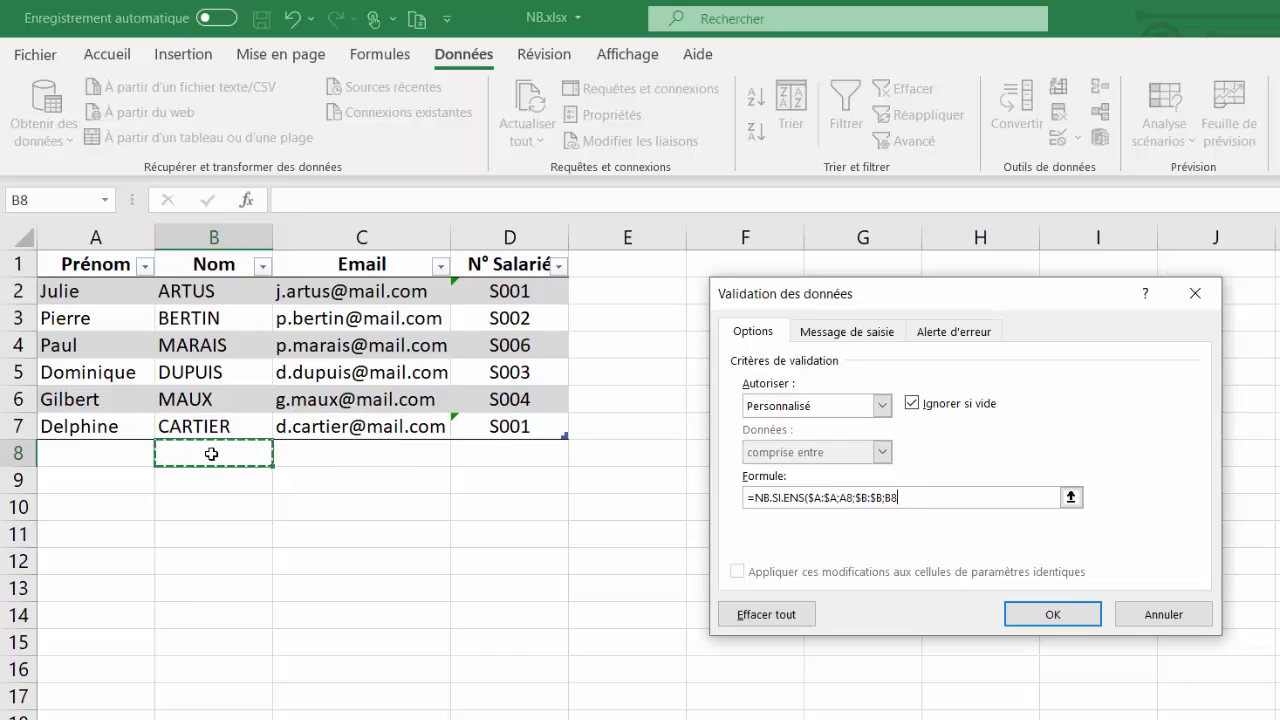
text()=1)
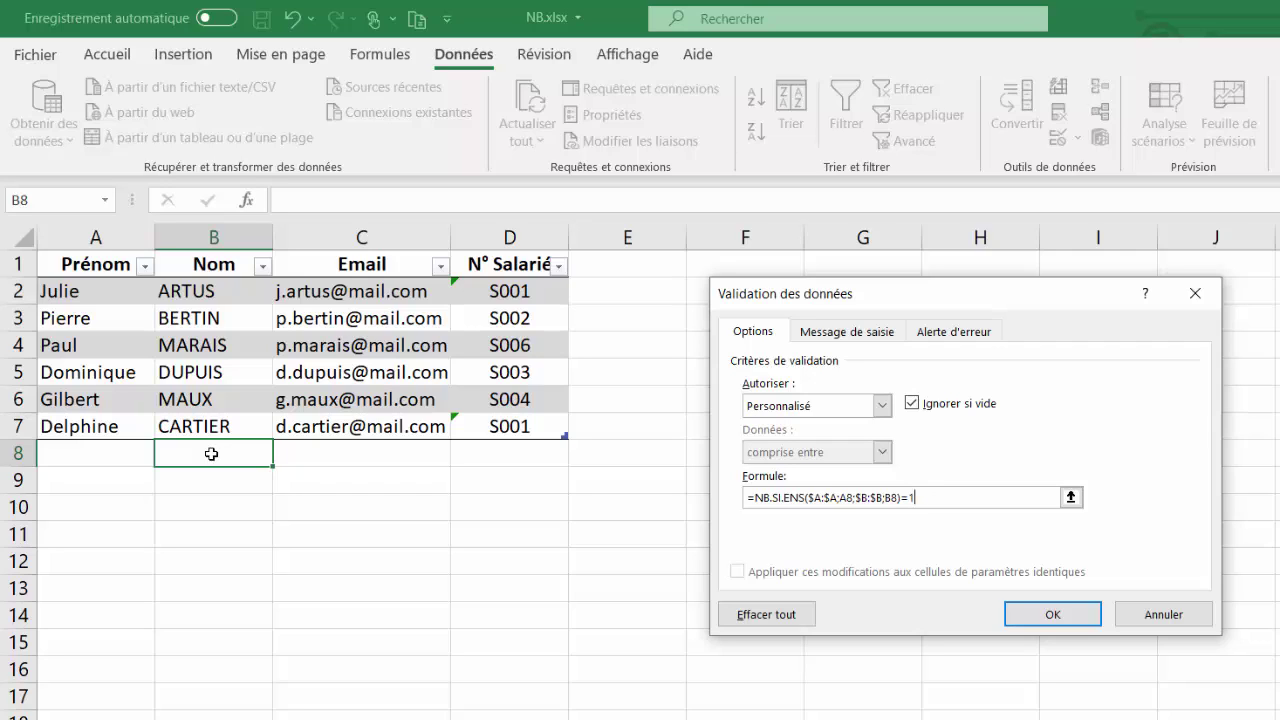
click(1046, 618)
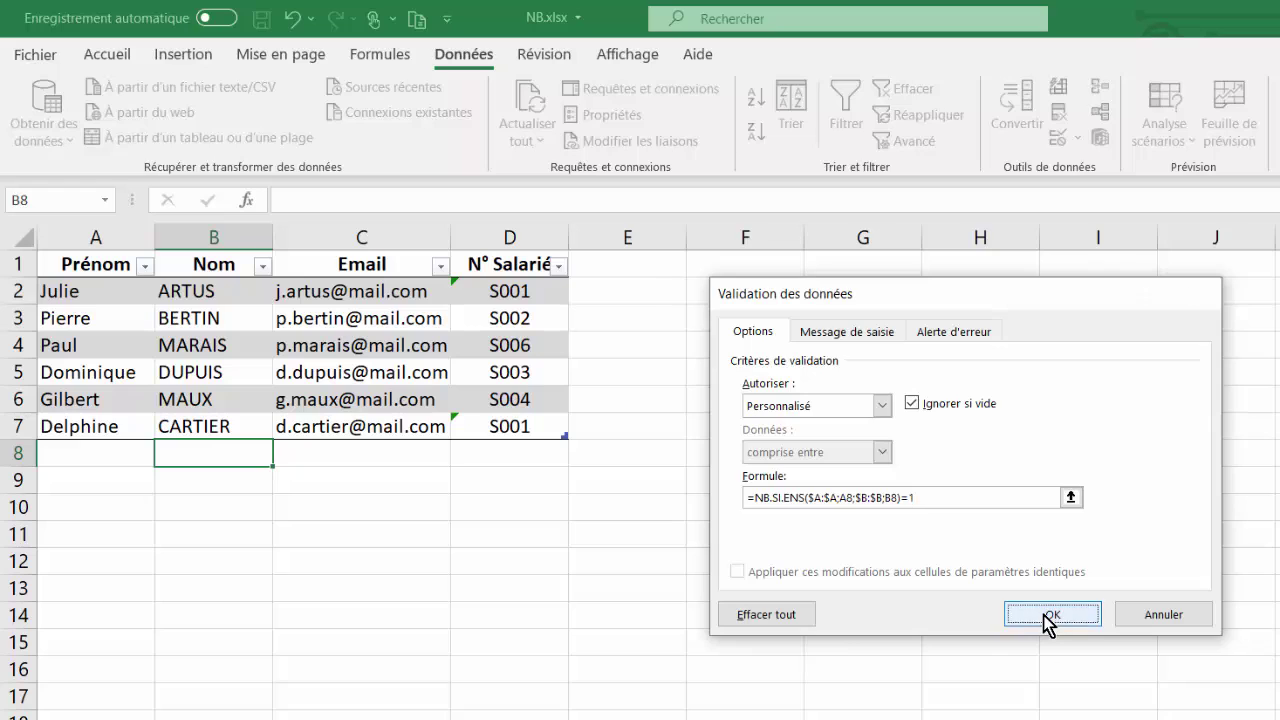
Step: Enter Delphine in A8, try the duplicate CARTIER in B8, and cancel the refusal
click(95, 455)
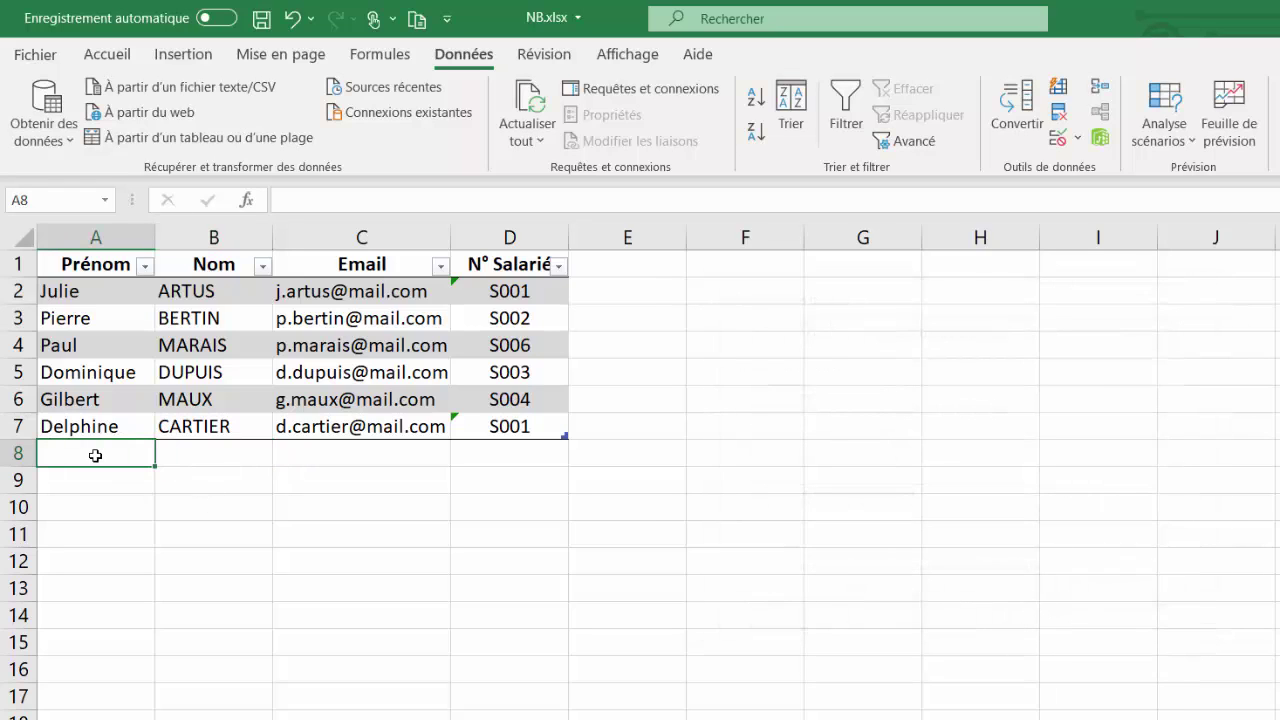
text(Delphine)
key(Tab)
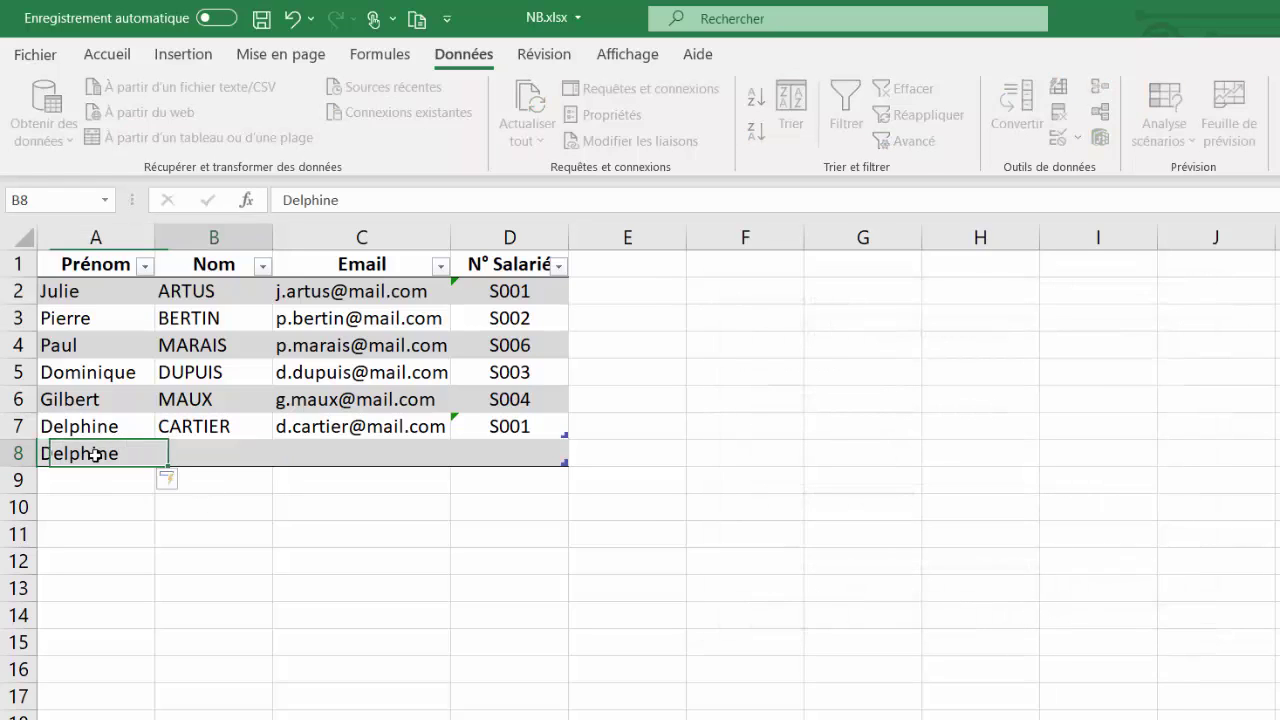
text(CARTIER)
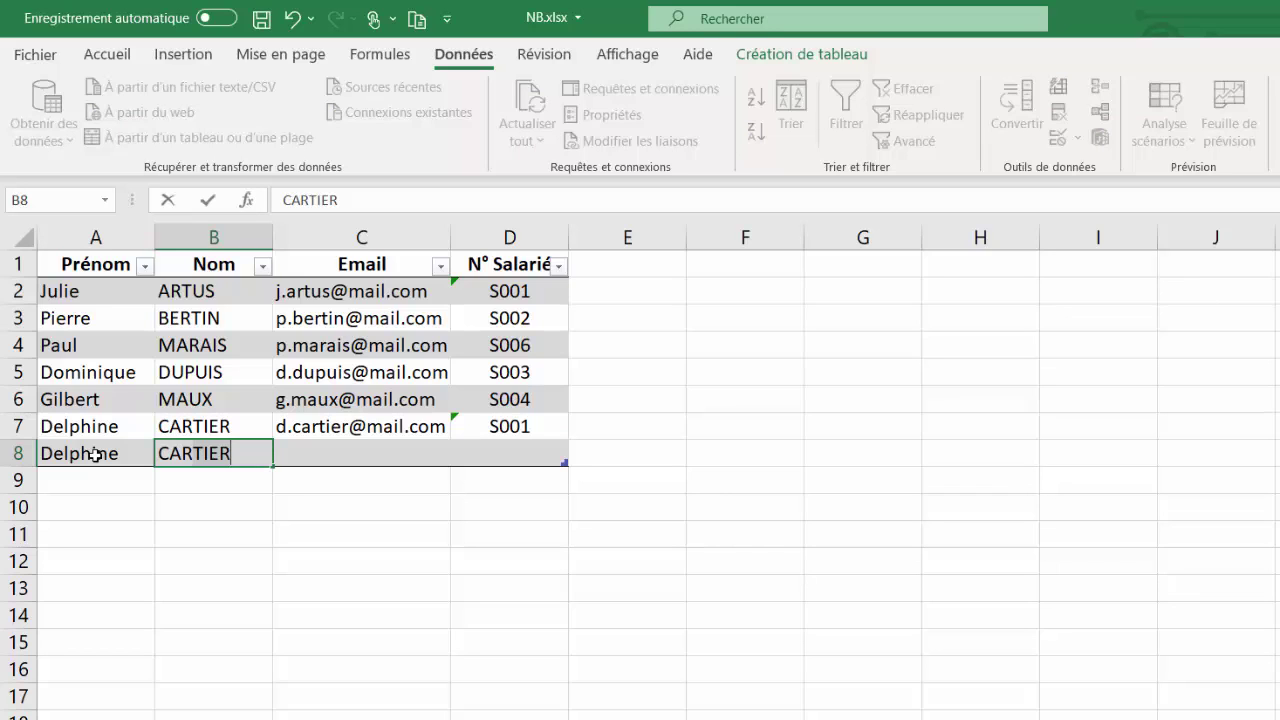
key(Tab)
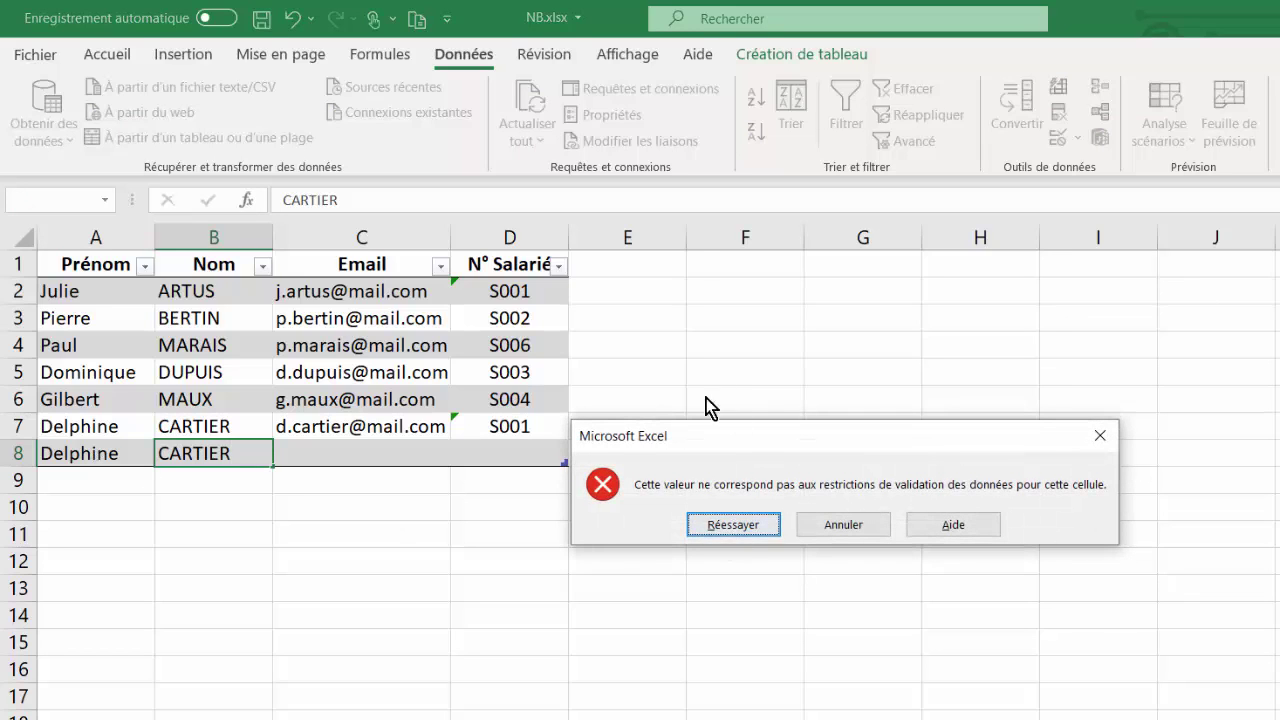
click(848, 526)
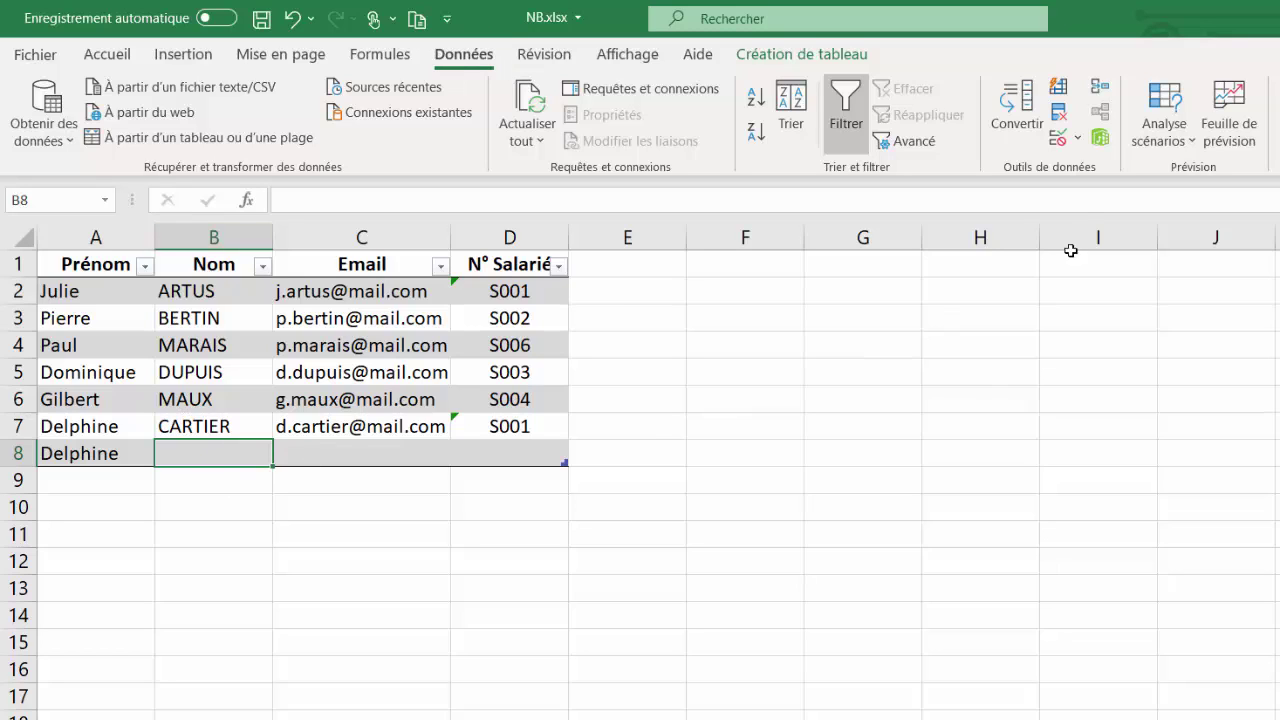
Step: Set B8's error alert title to ATTENTION with message « Le prénom & le nom existe déjà »
click(1079, 143)
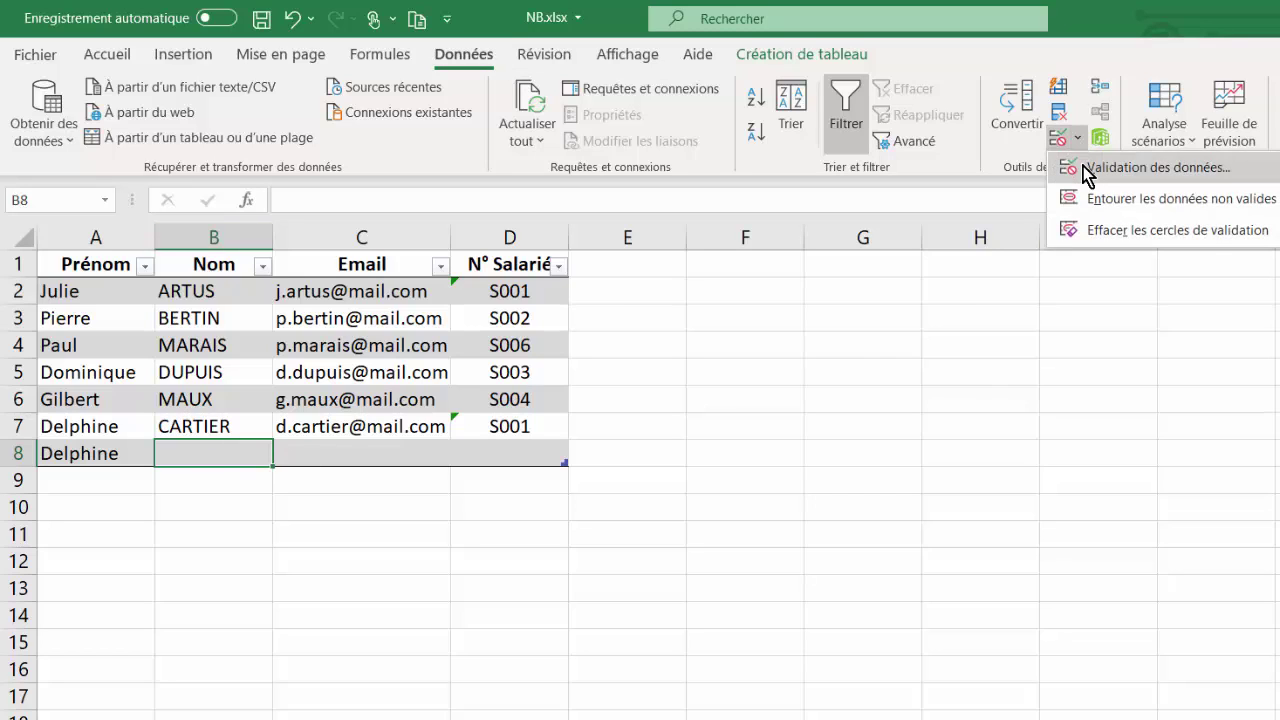
click(1086, 166)
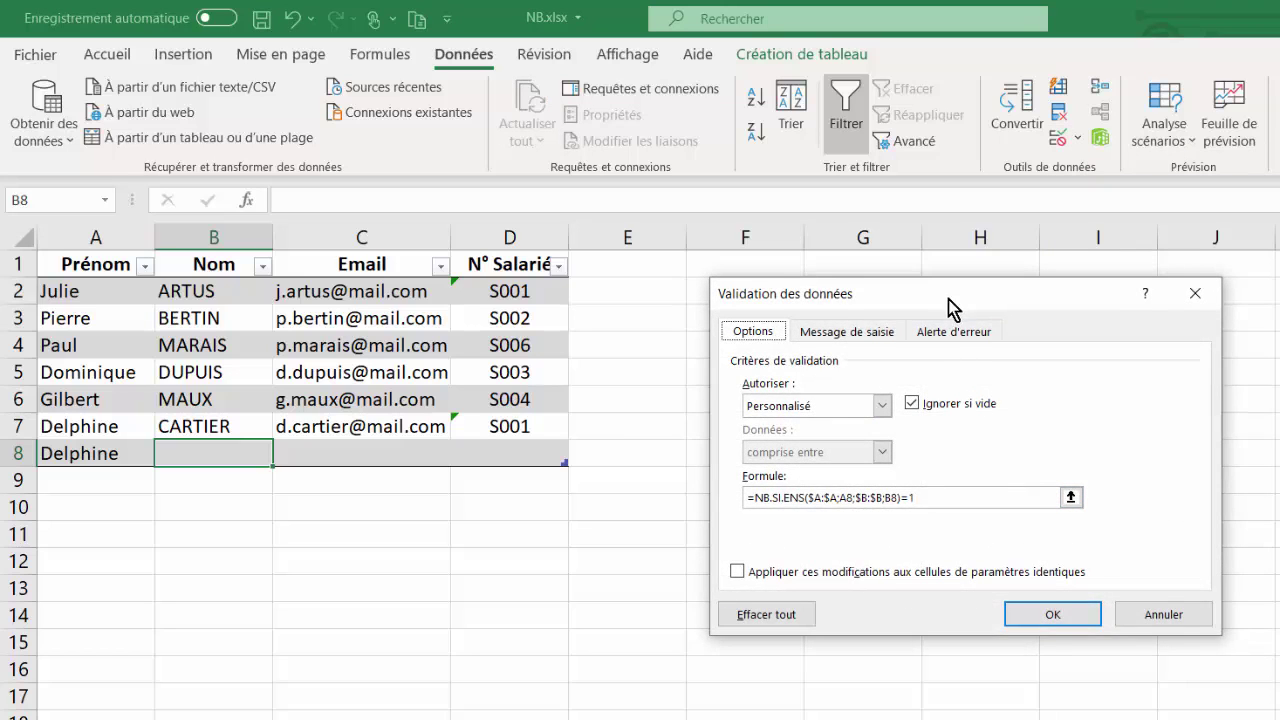
drag(946, 296, 957, 384)
click(968, 420)
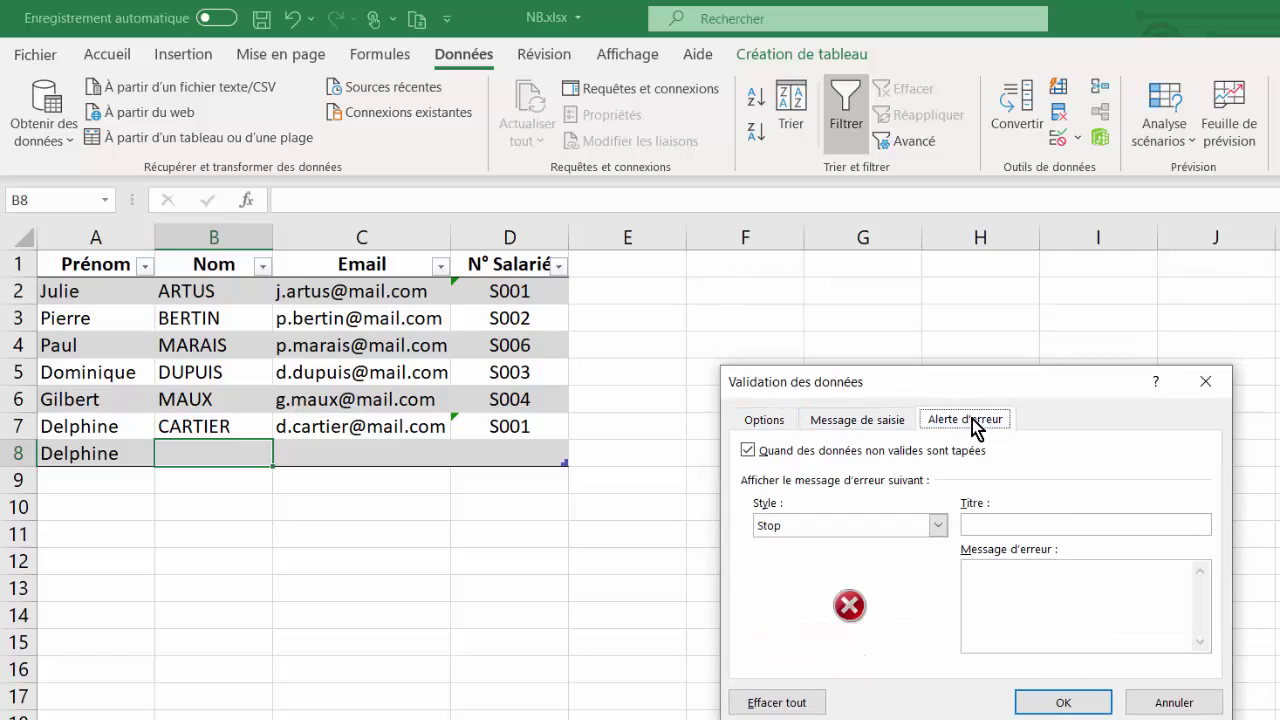
click(1022, 524)
text(a)
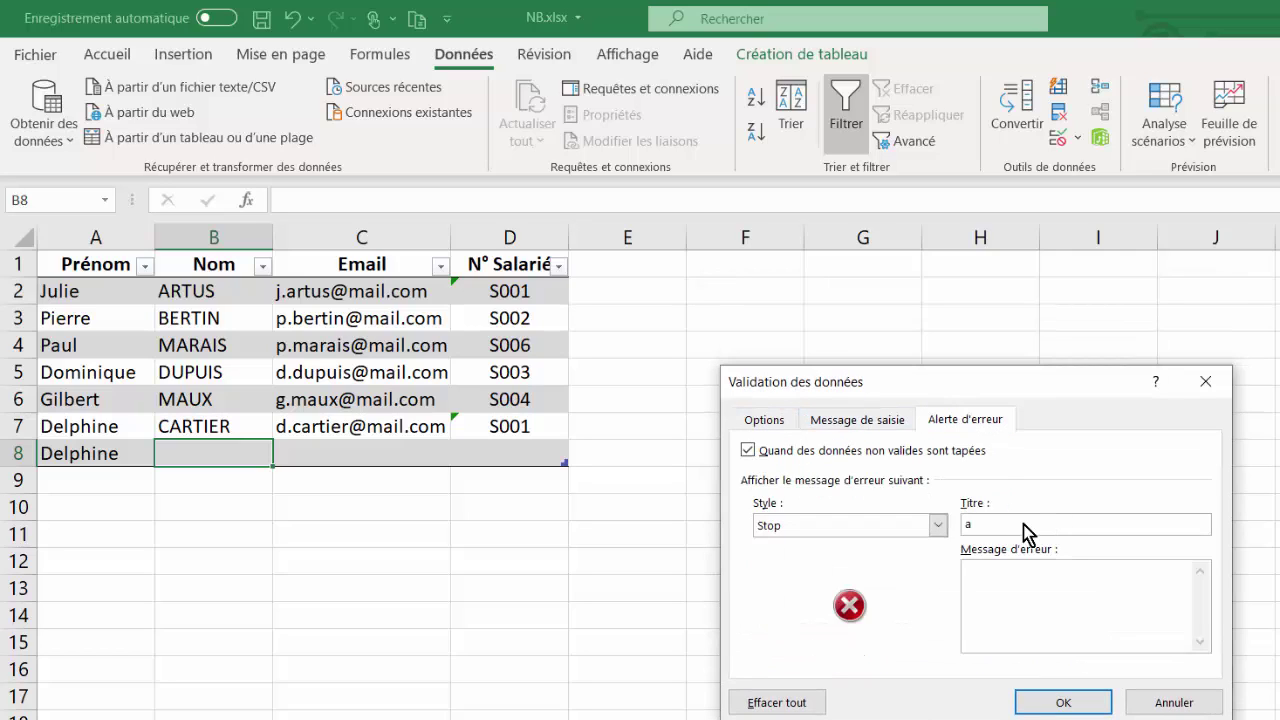
key(BackSpace)
text(ATT)
text(e prénom)
text(m )
text( nom)
text(éjà)
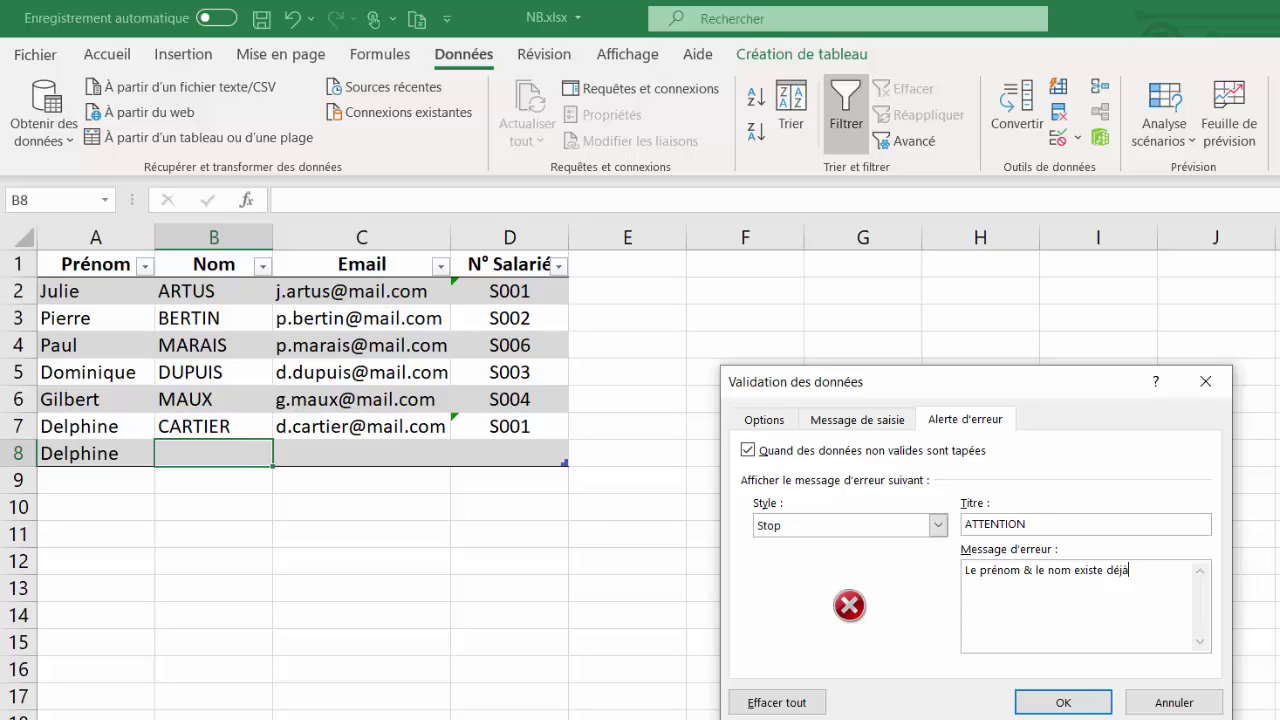
click(1065, 703)
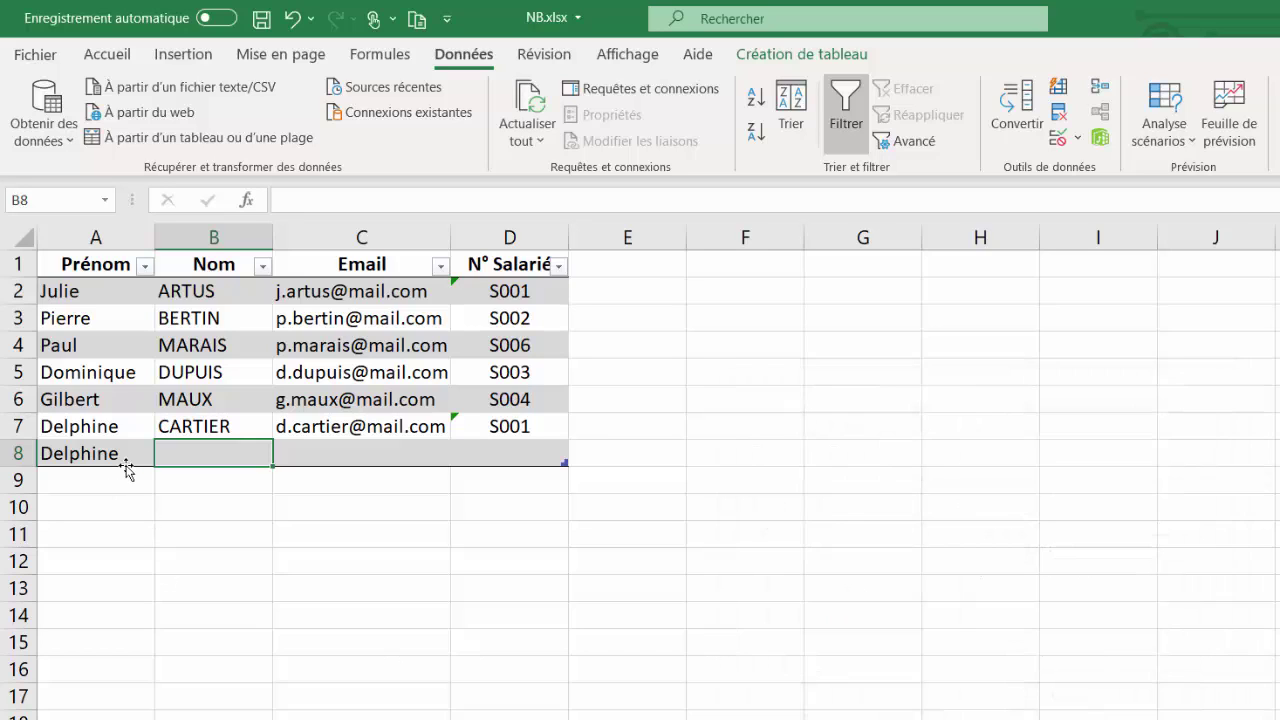
text(CARTIER)
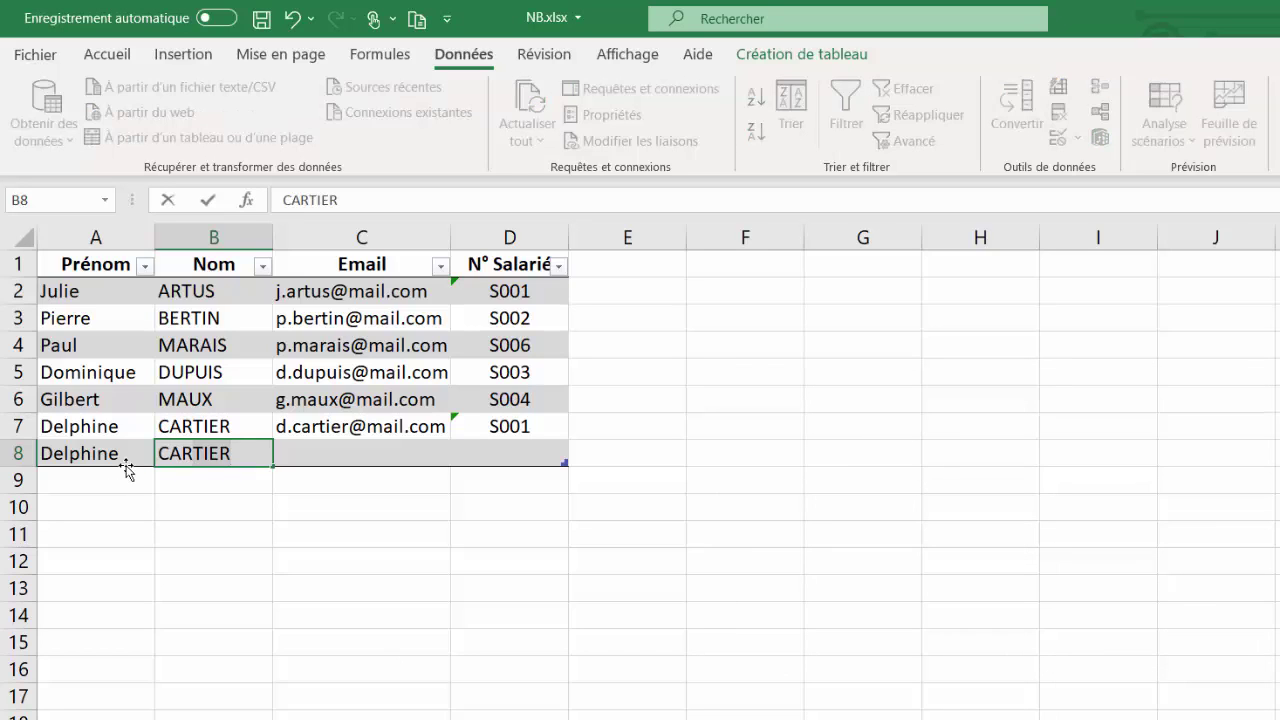
key(Return)
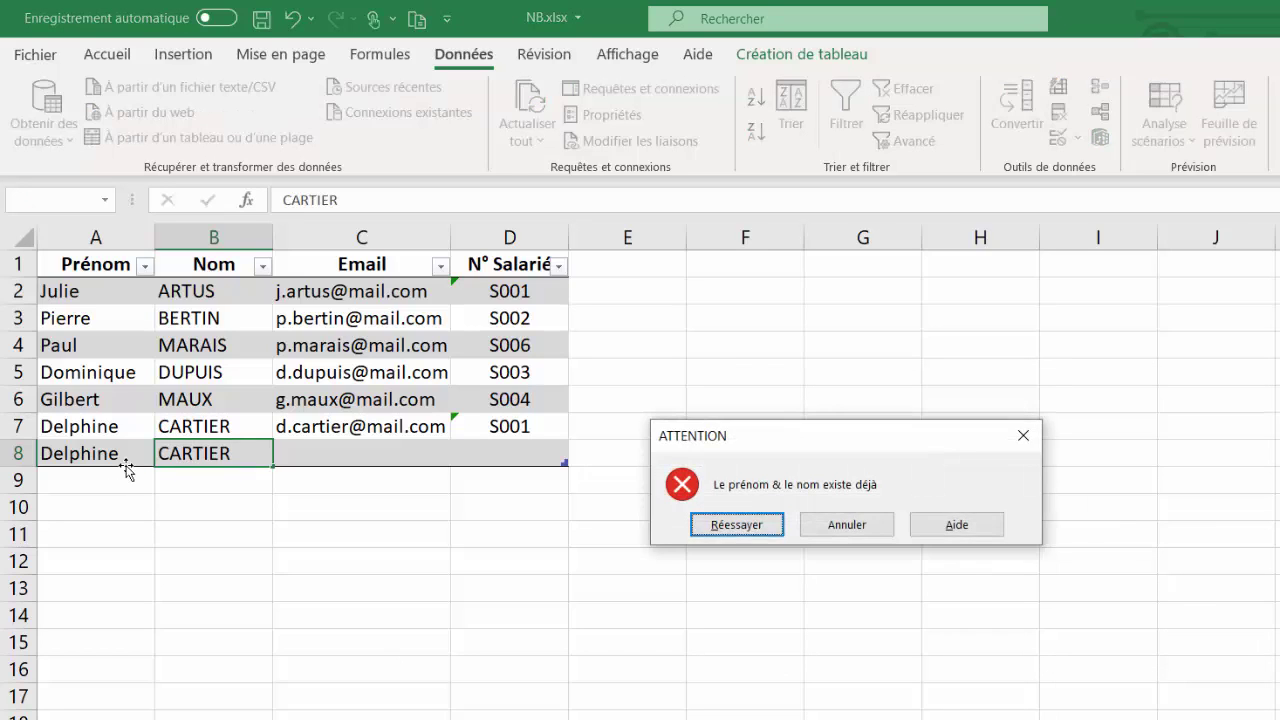
click(903, 513)
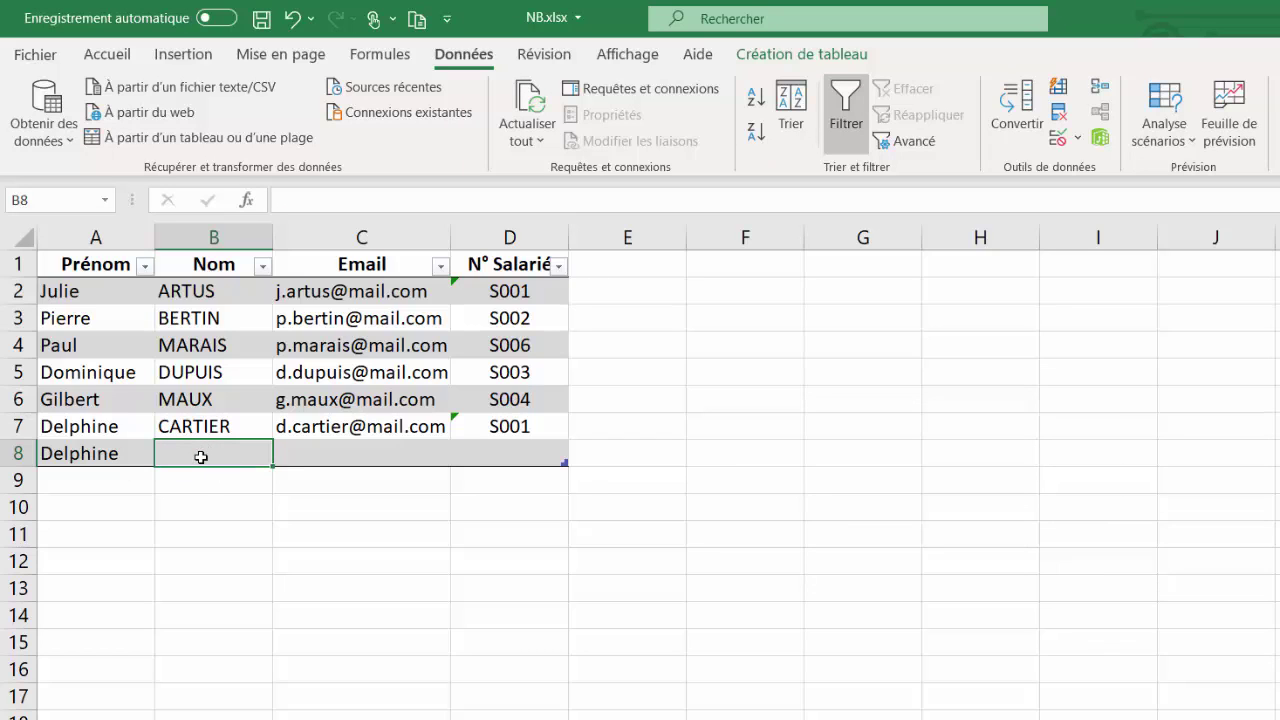
Step: Copy B8 and paste only its validation onto the entire column B with Collage spécial
right_click(201, 457)
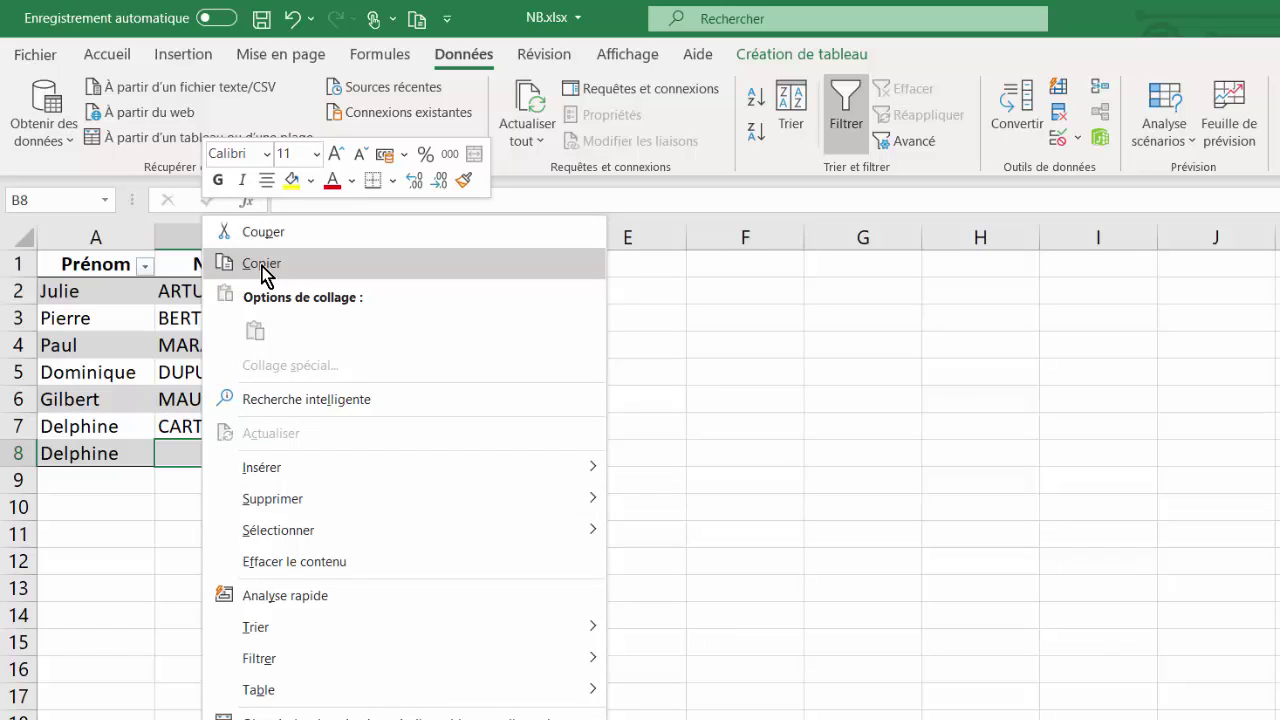
click(262, 263)
click(213, 237)
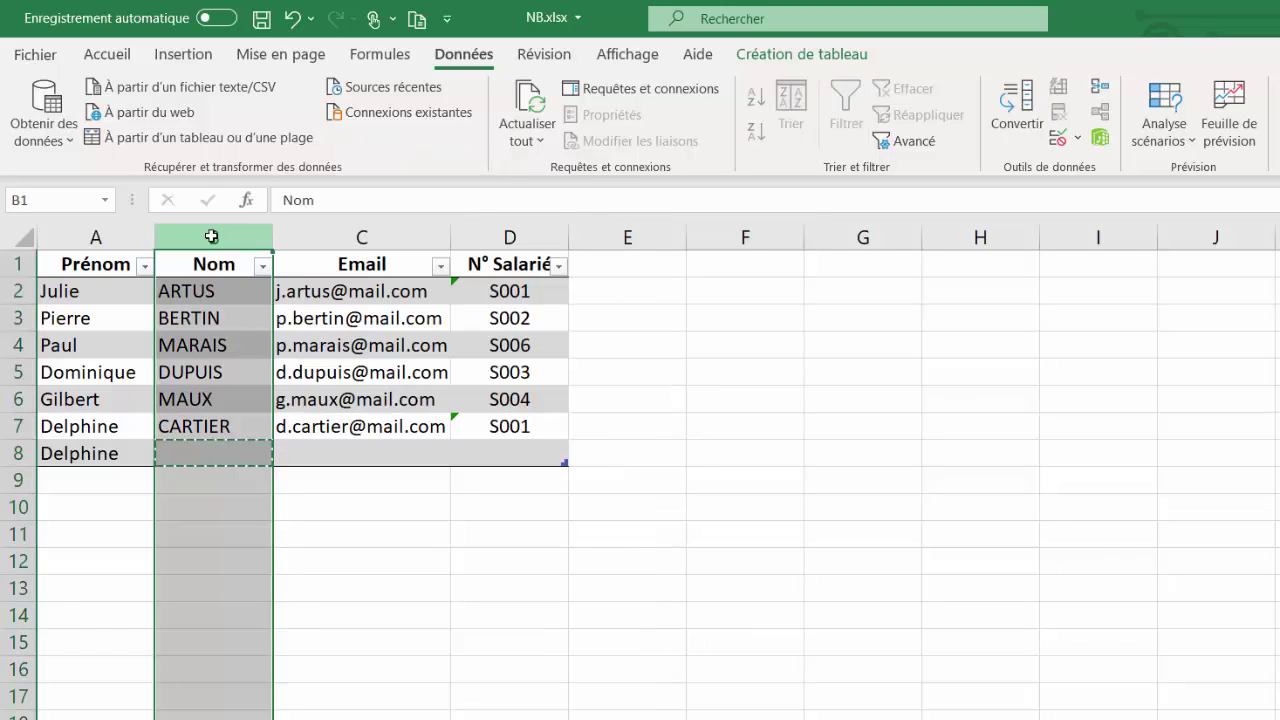
right_click(199, 290)
click(263, 440)
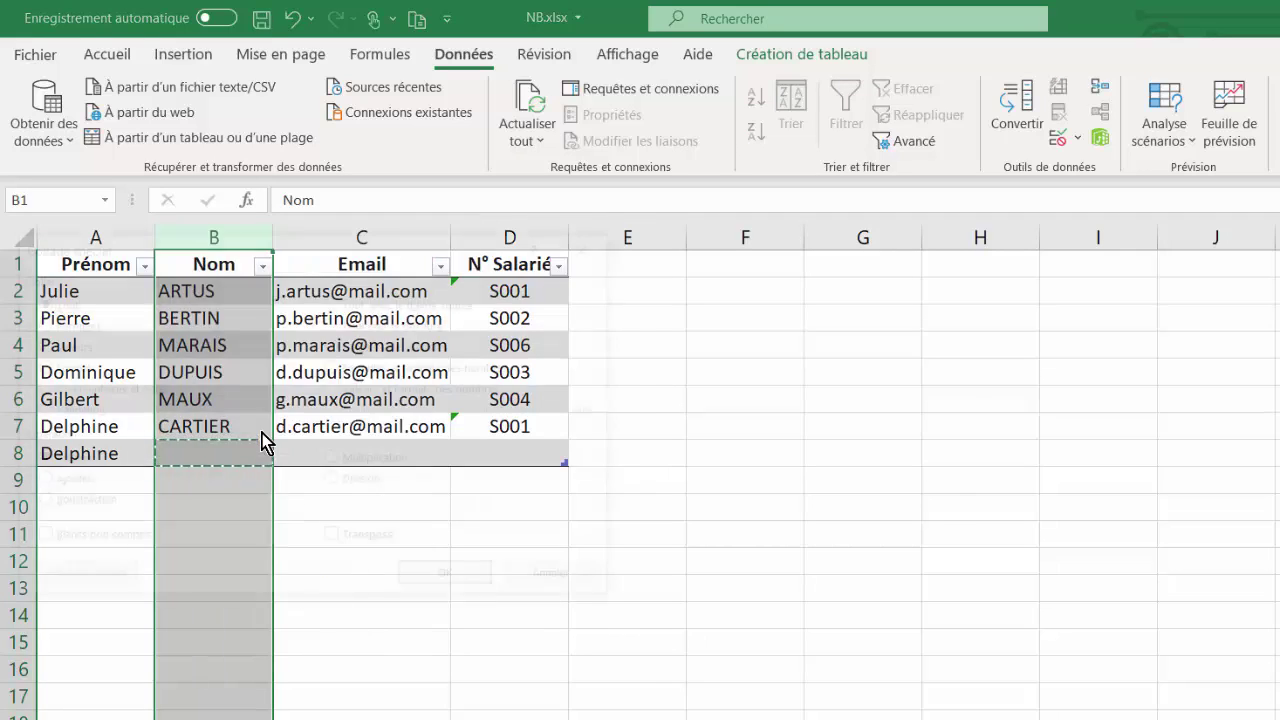
click(60, 411)
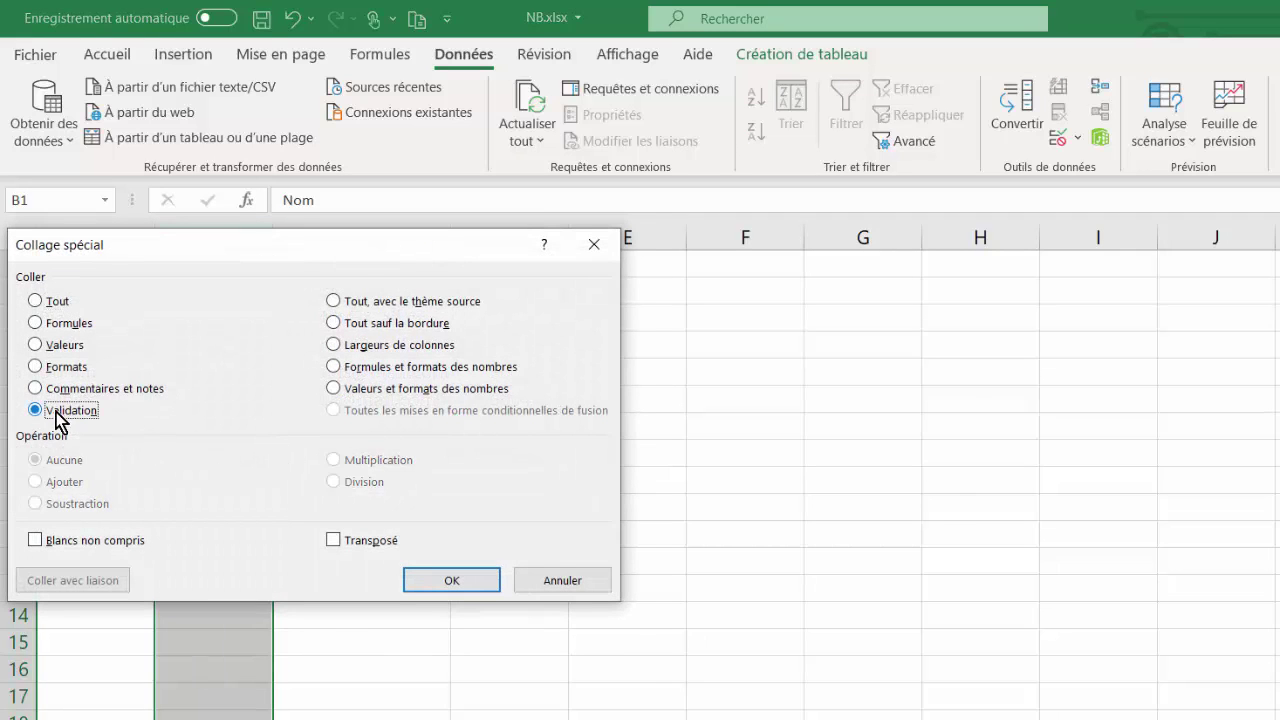
click(463, 579)
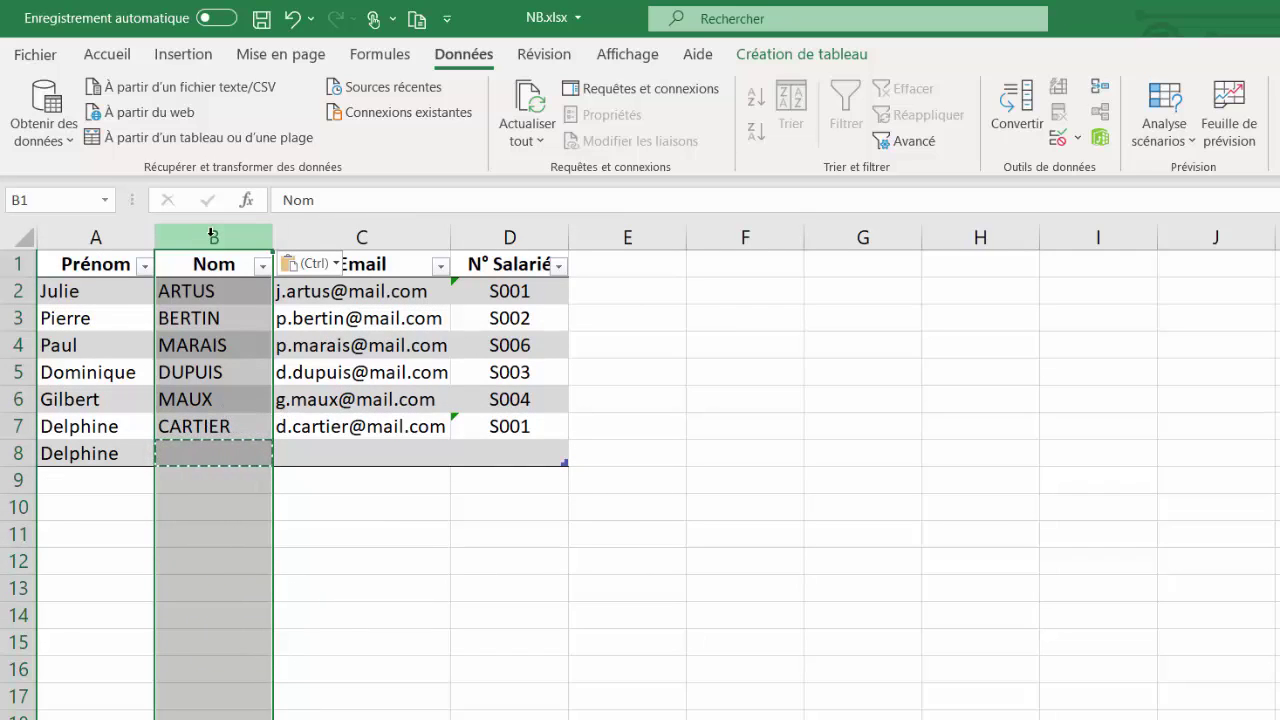
click(777, 476)
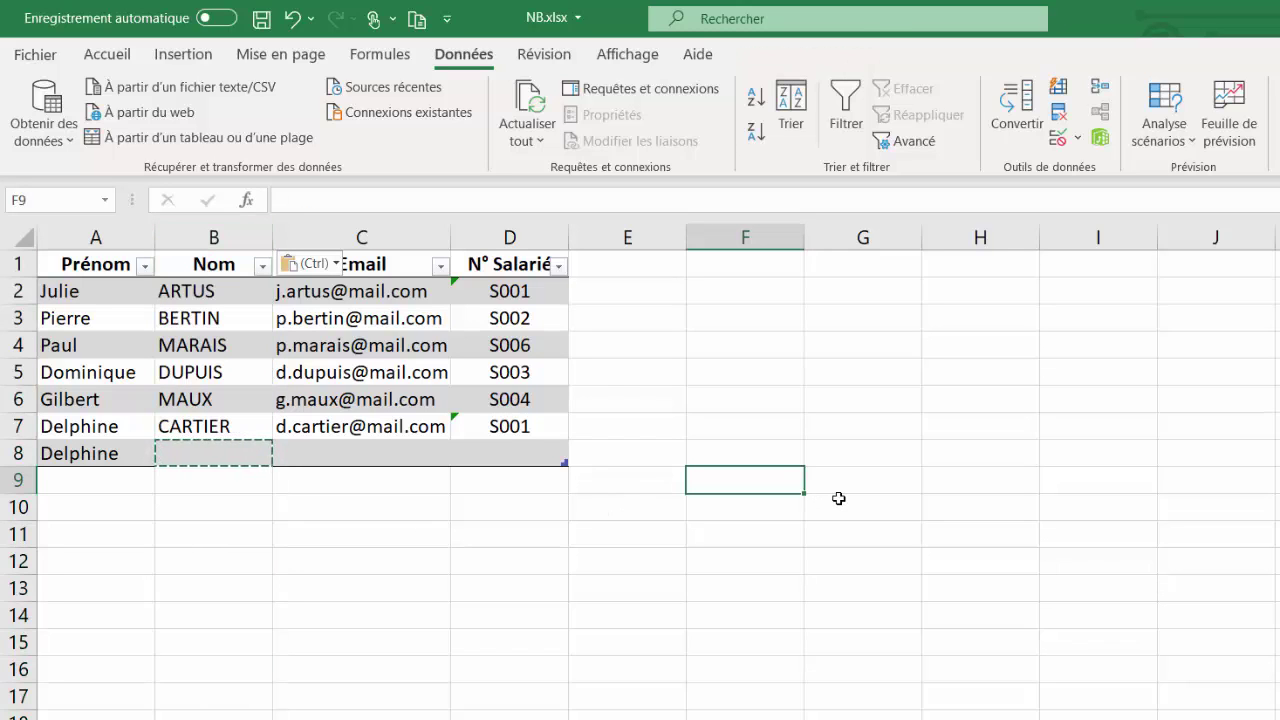